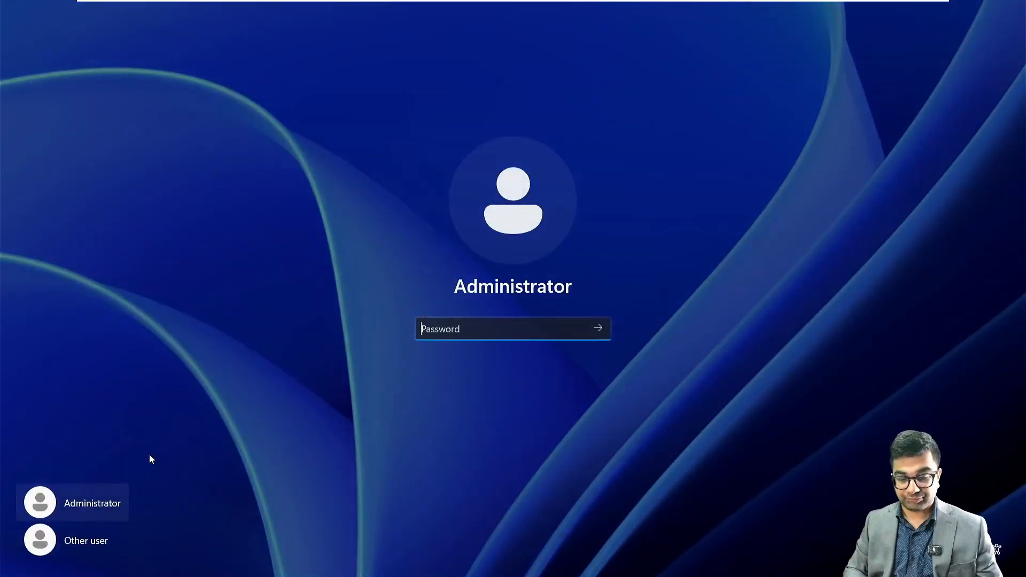
- Sign in as another user with the domain account NITA\Administrator and enter the account password
left_click(99, 550)
type("NI")
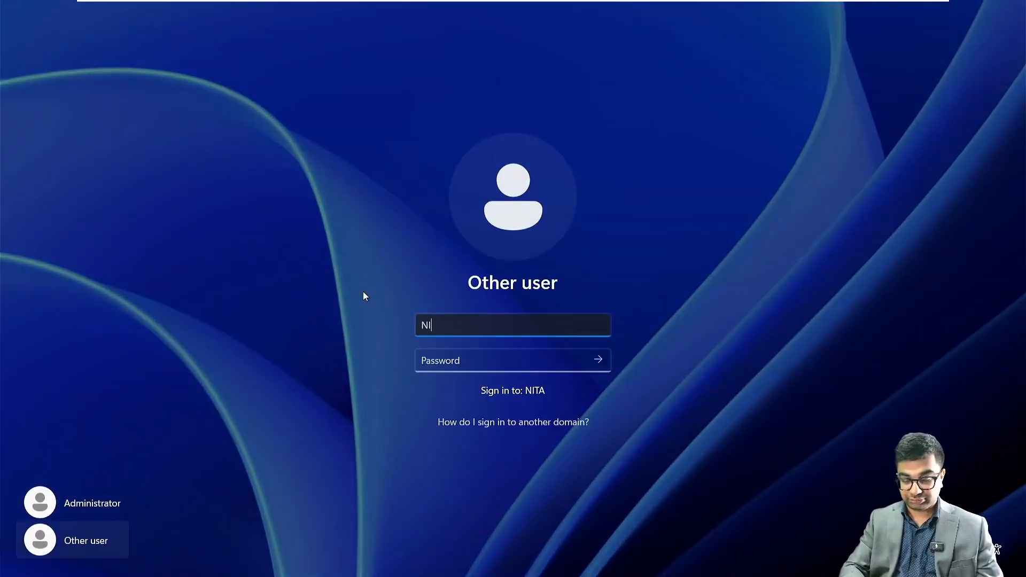
type("TA\\Administrator")
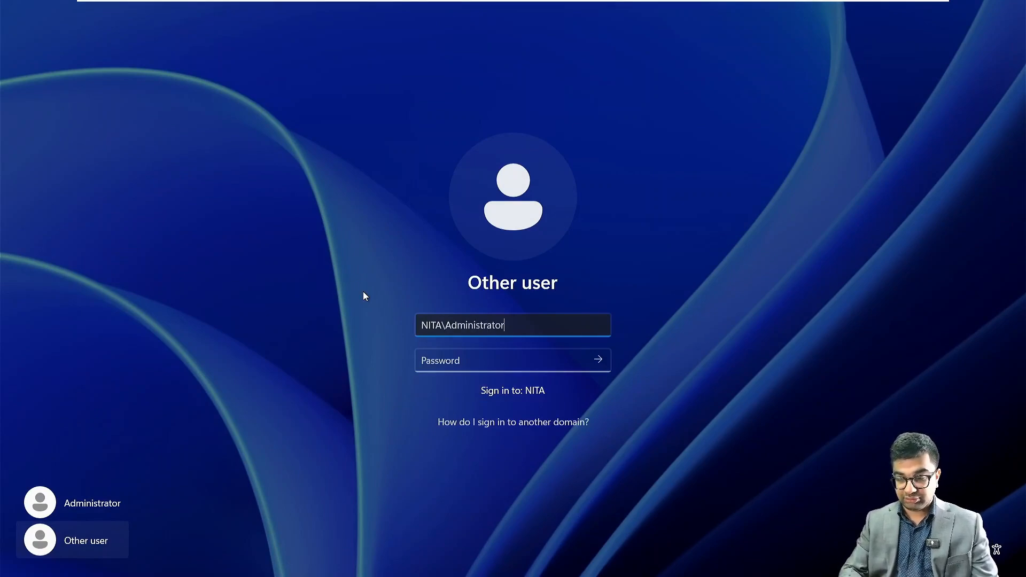
key("Tab")
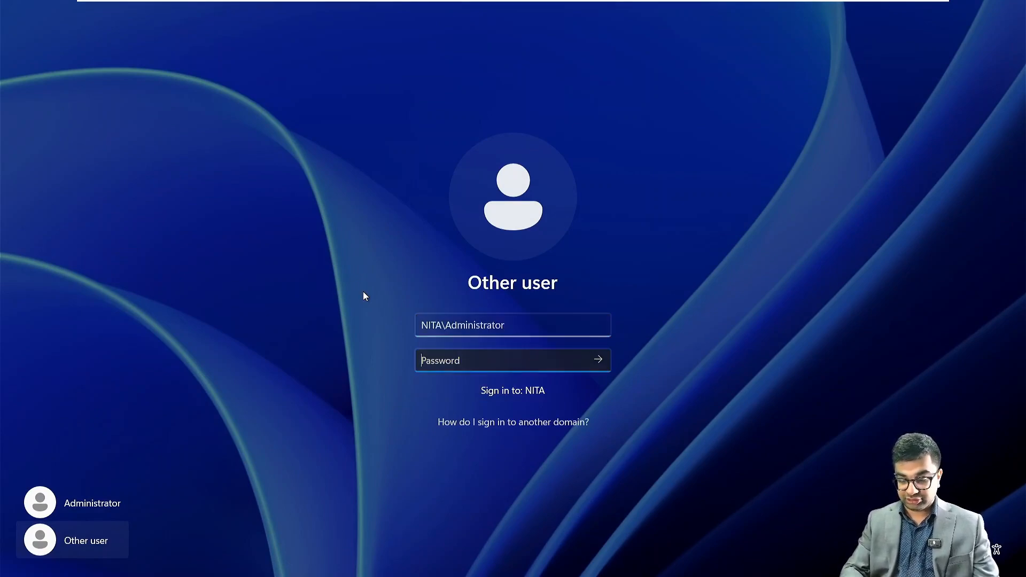
type("••••••••••••")
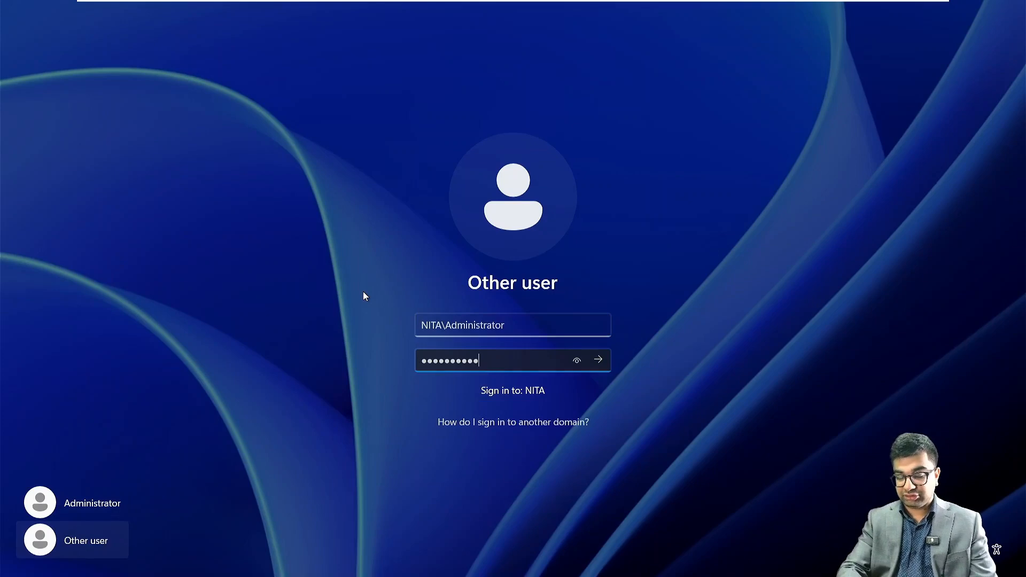
key("Return")
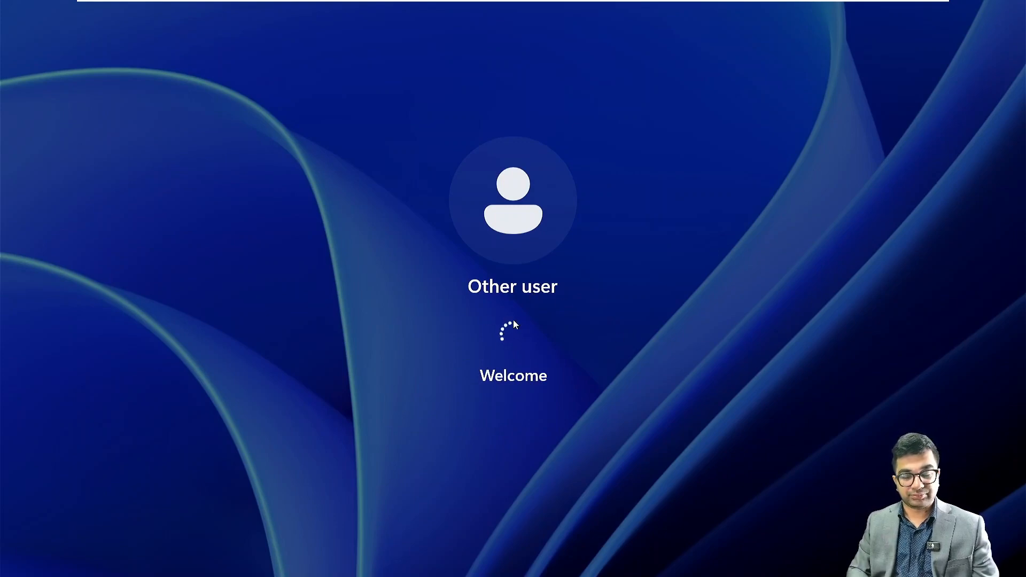
- Power on the NITAADDS01 virtual machine and return to the NITAEXCH01 virtual machine
mouse_move(658, 2)
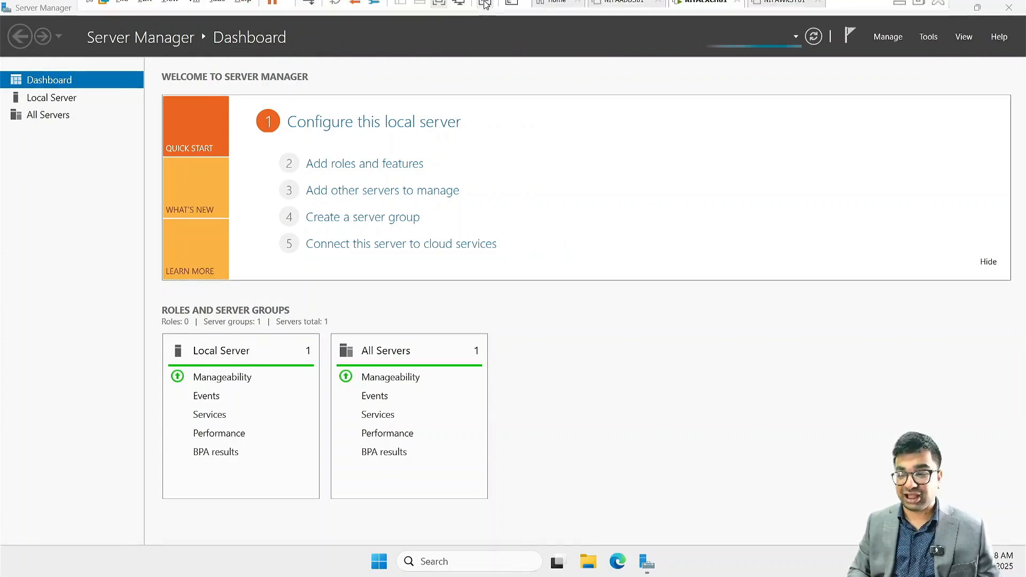
left_click(612, 9)
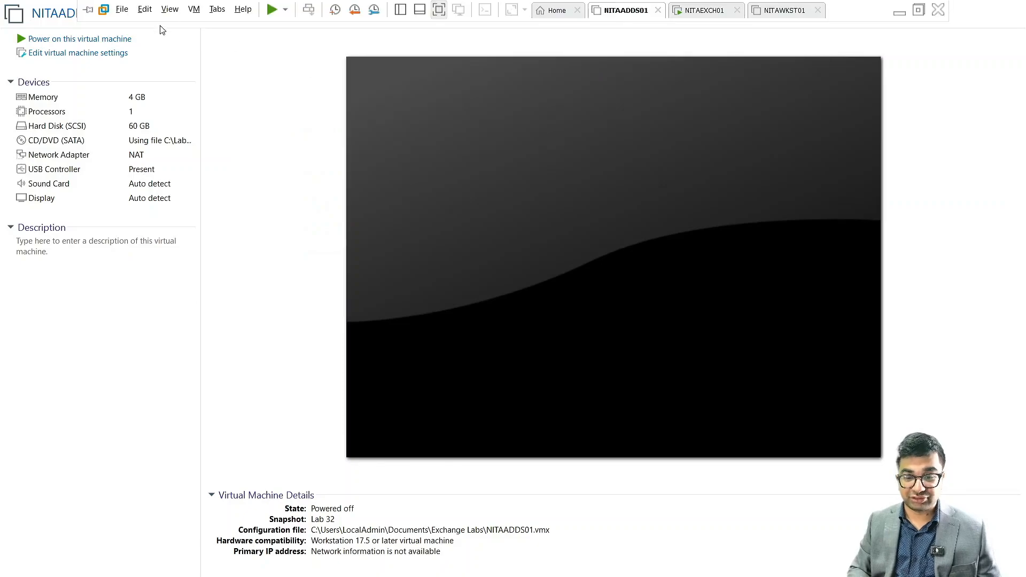
left_click(126, 39)
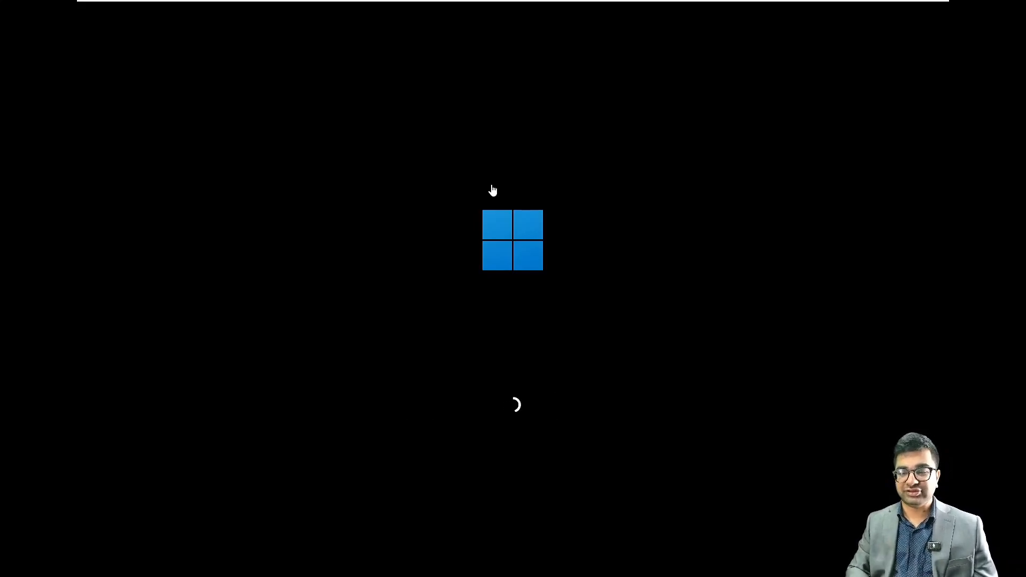
left_click(675, 12)
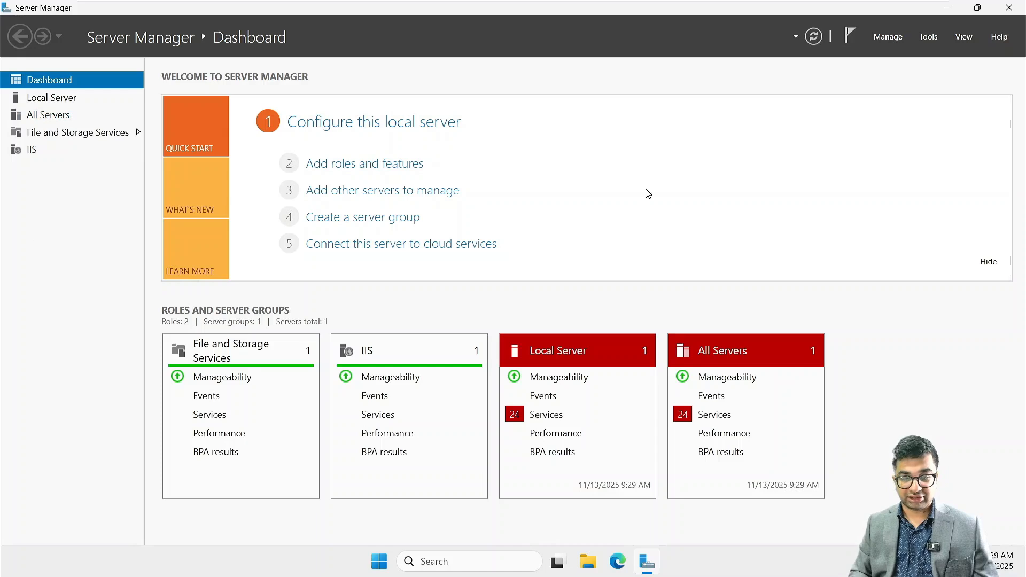
- Open Performance Monitor from Server Manager and maximize its window
left_click(924, 37)
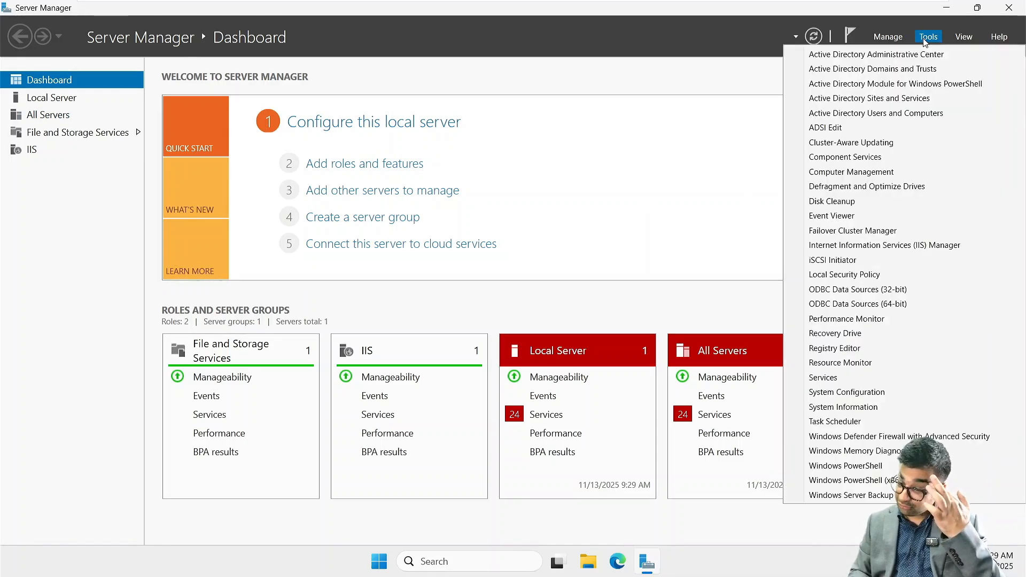
left_click(877, 320)
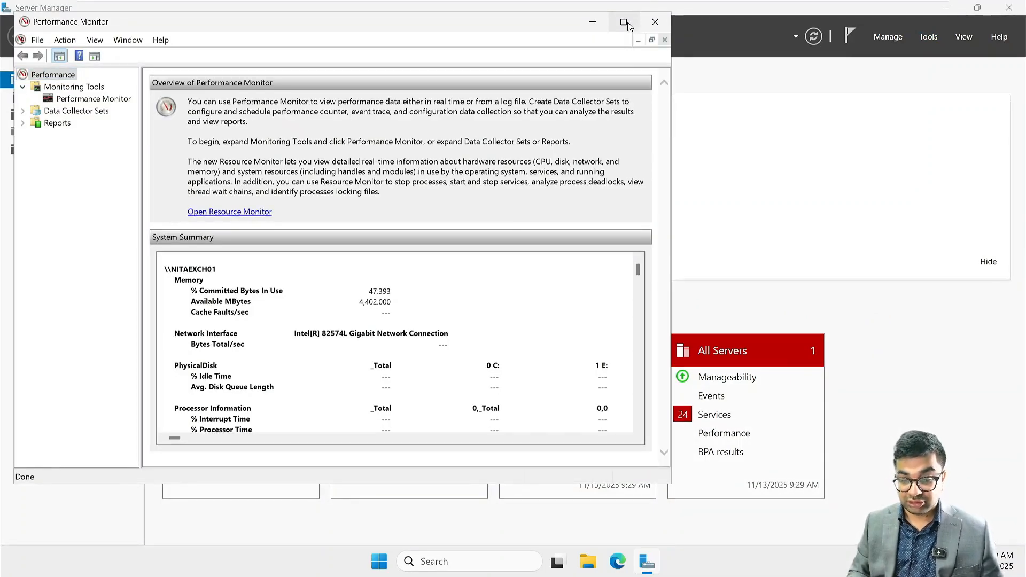
left_click(624, 23)
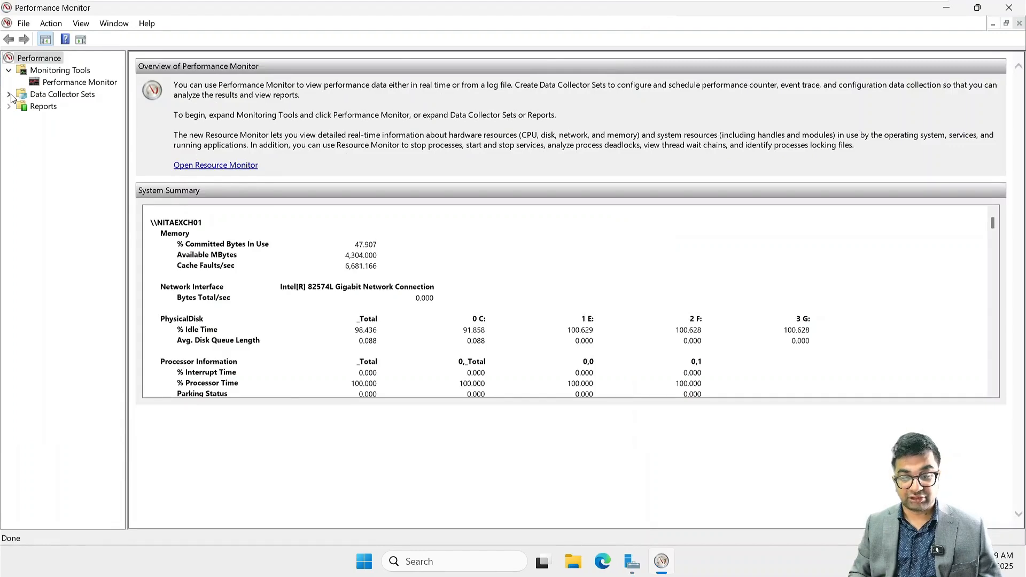
- Expand Data Collector Sets and open the User Defined group
left_click(8, 94)
left_click(74, 98)
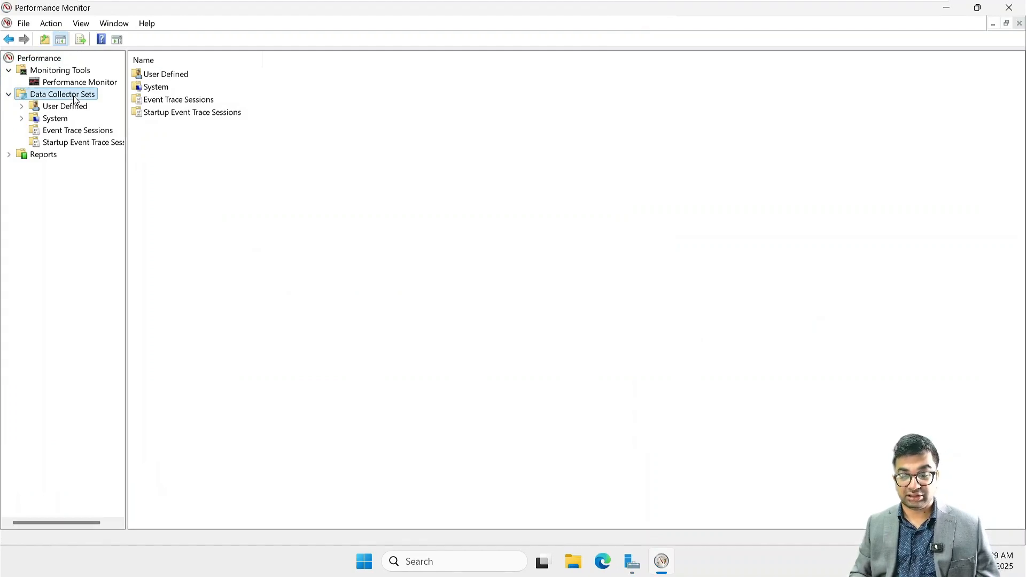
right_click(73, 96)
left_click(59, 195)
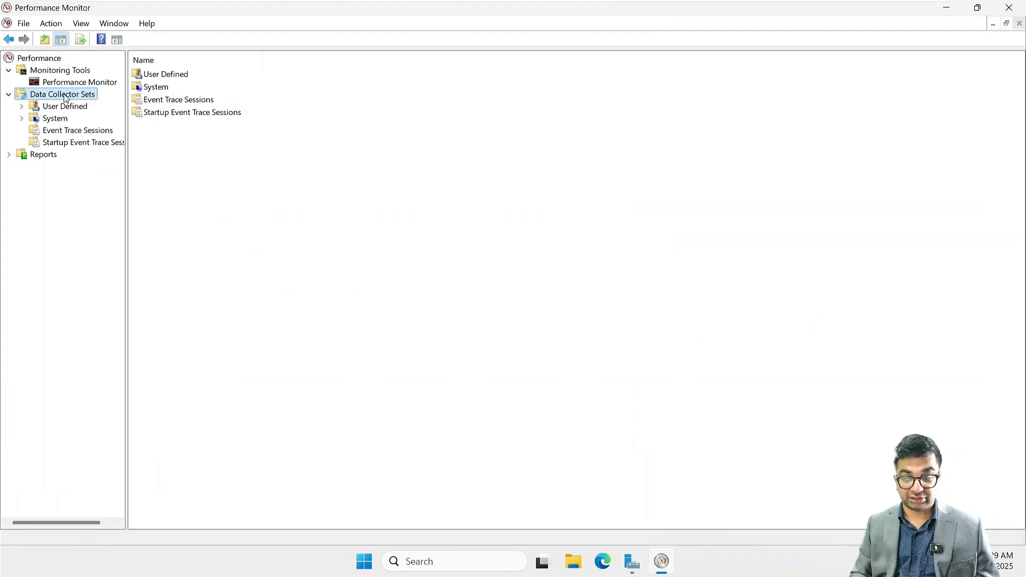
left_click(53, 107)
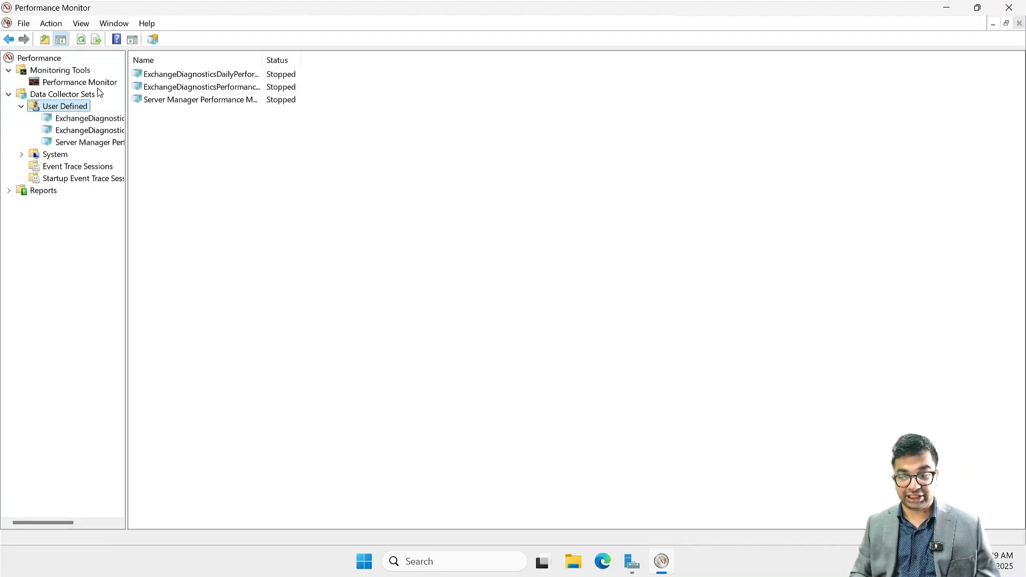
- Create a user-defined data collector set named Exchange Monitoring manually, with performance counter data logs included
right_click(63, 110)
mouse_move(128, 119)
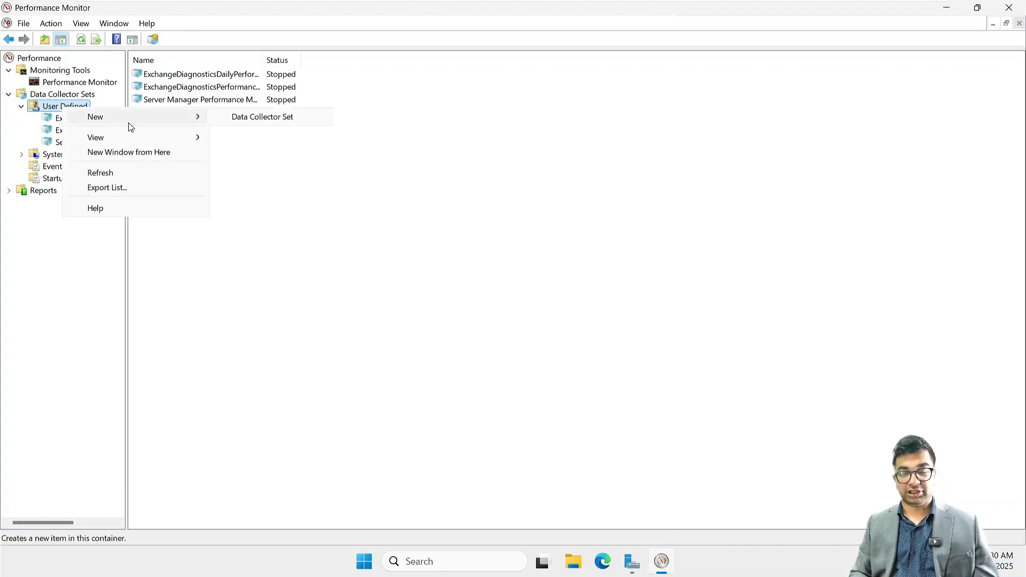
left_click(265, 117)
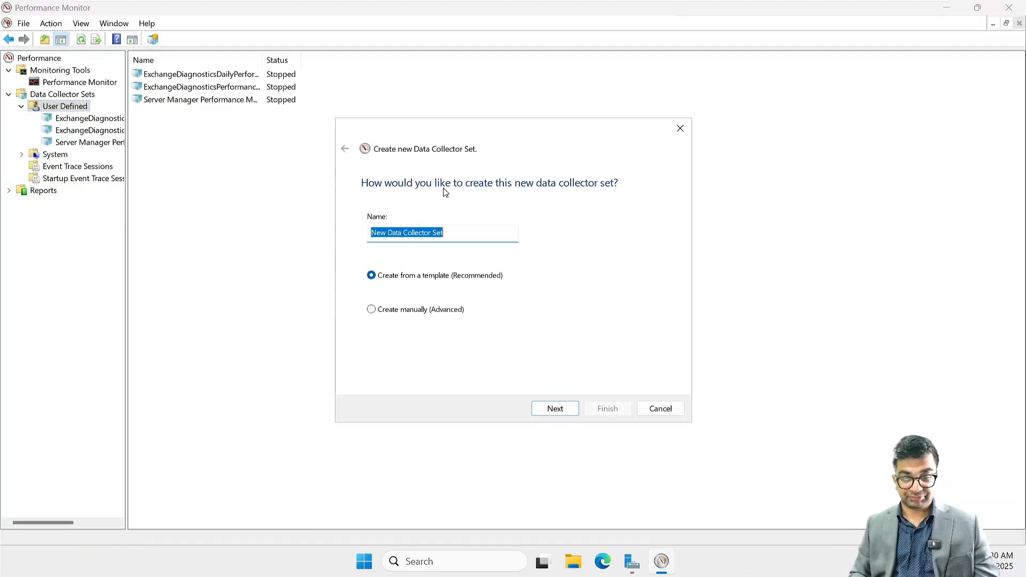
type("Exc")
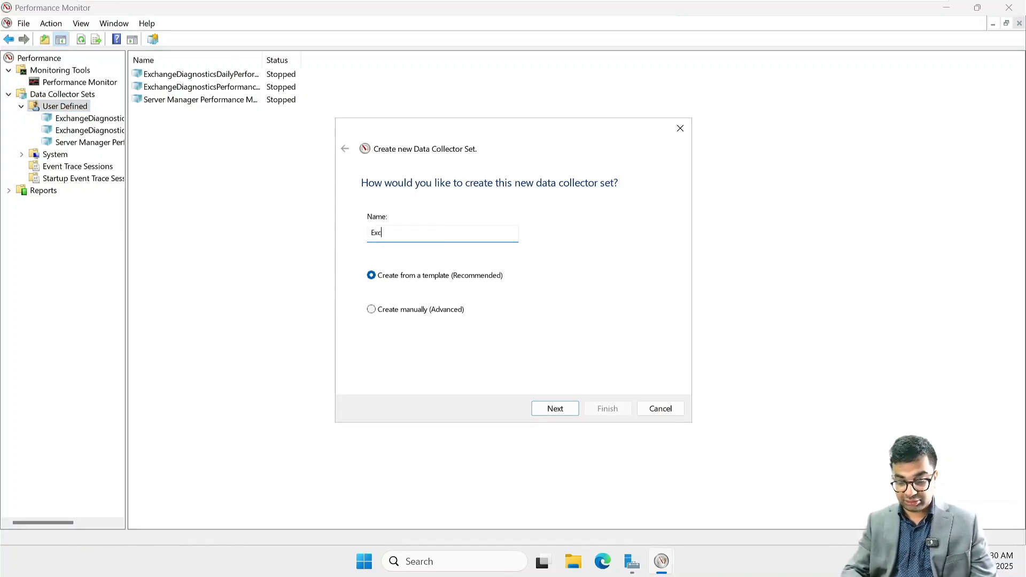
type("hange M")
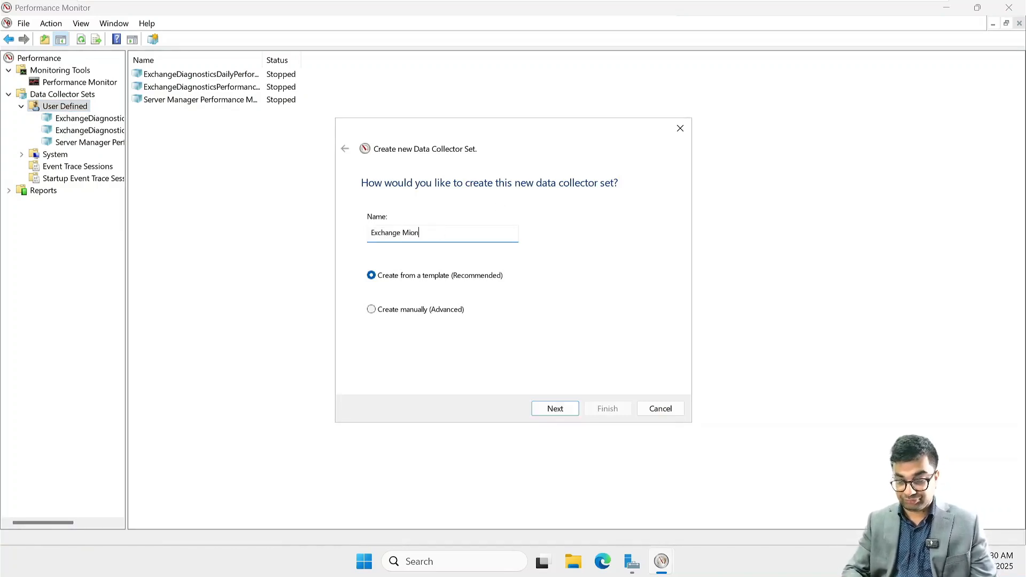
type("onit")
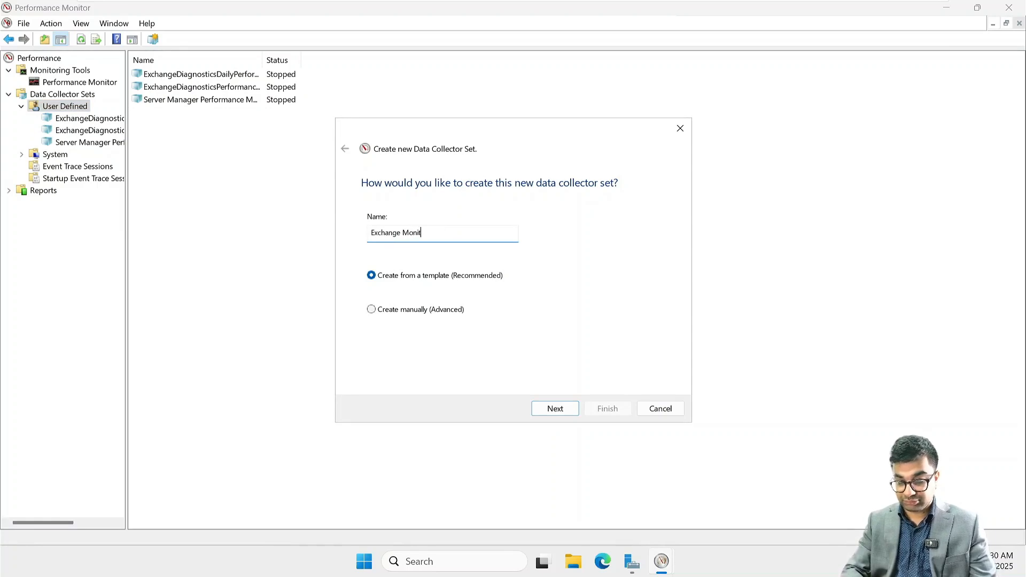
type("oring")
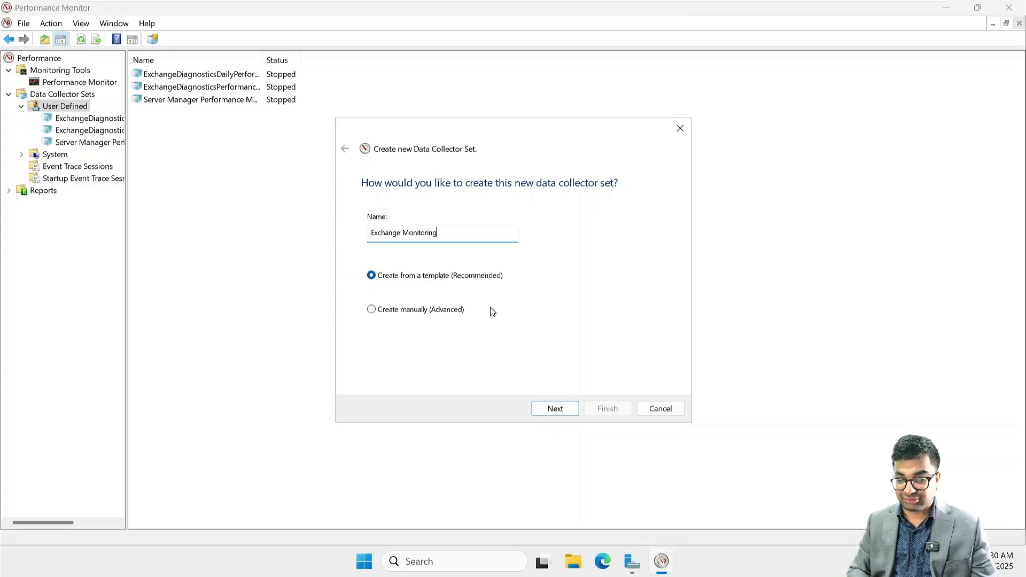
left_click(436, 310)
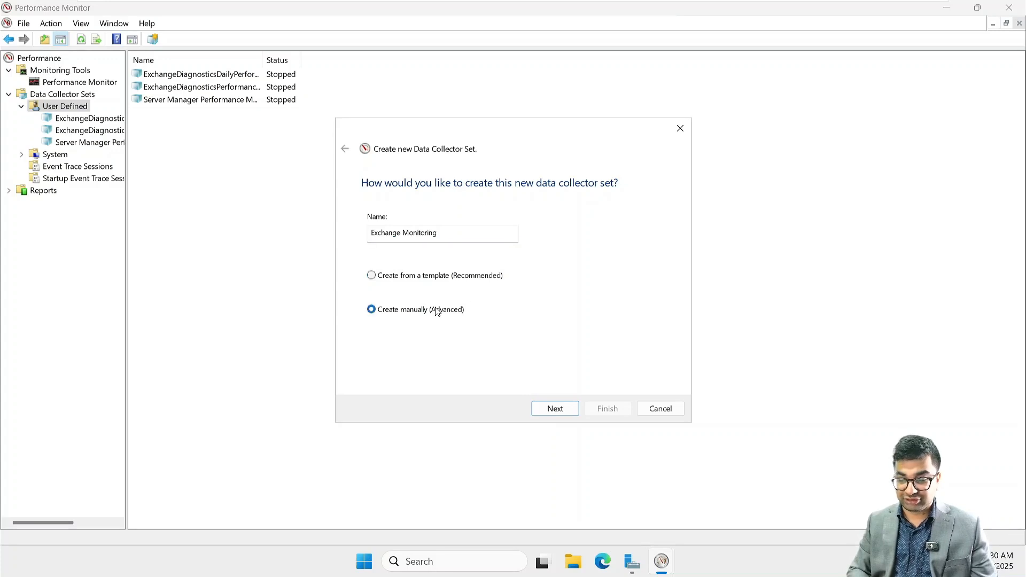
left_click(553, 411)
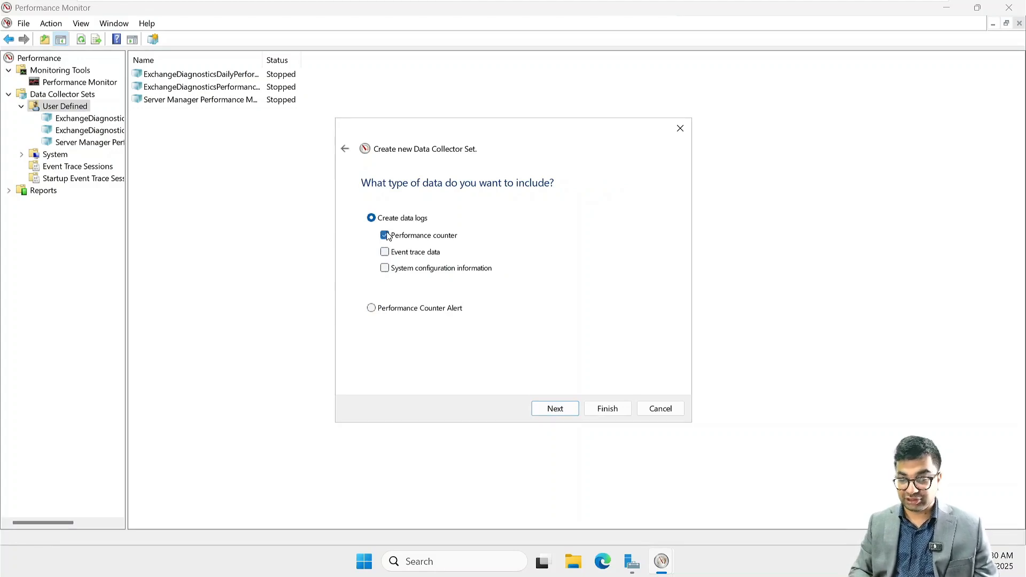
left_click(611, 412)
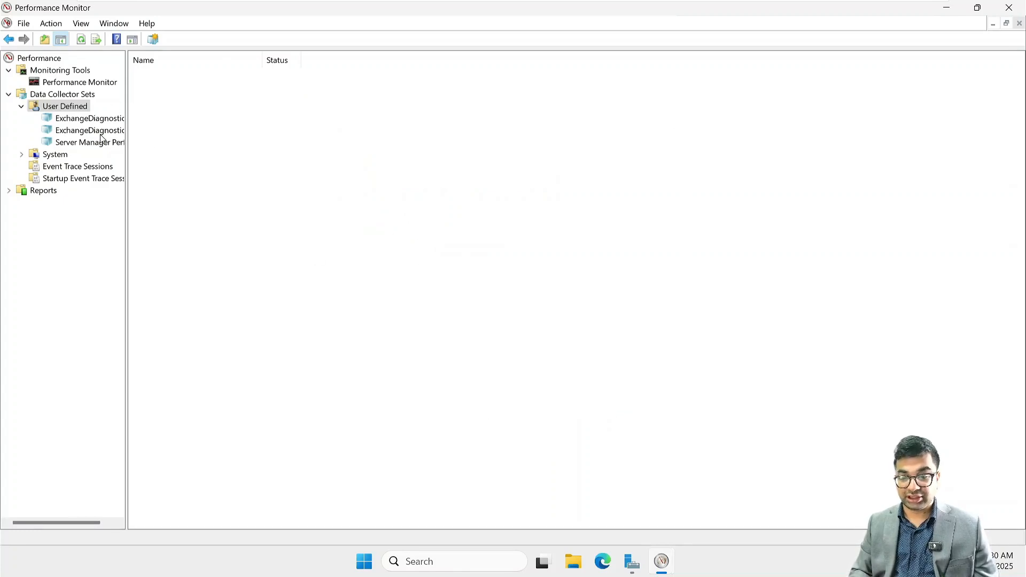
- Try to start the Exchange Monitoring data collector set
right_click(218, 150)
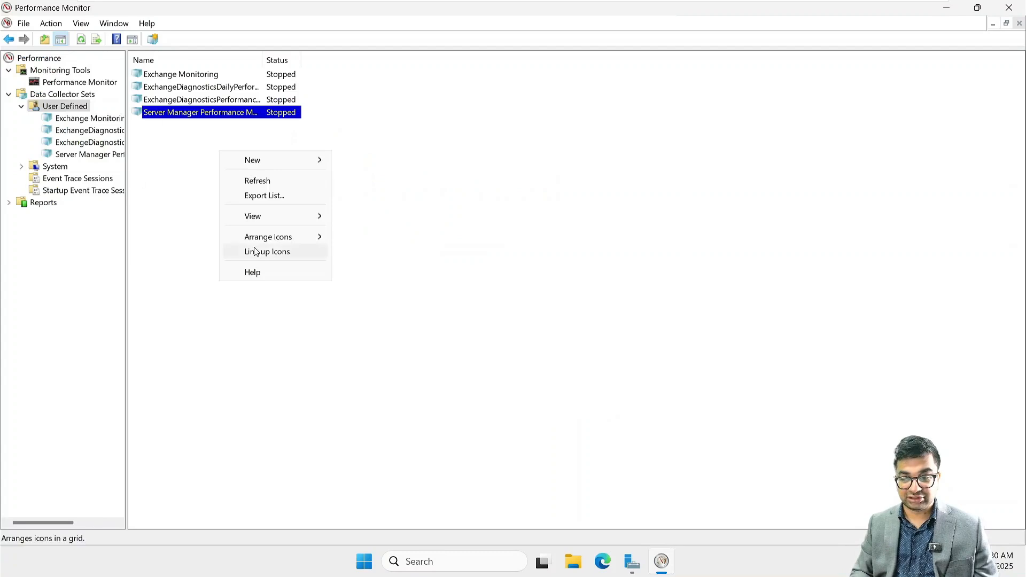
left_click(204, 260)
left_click(192, 75)
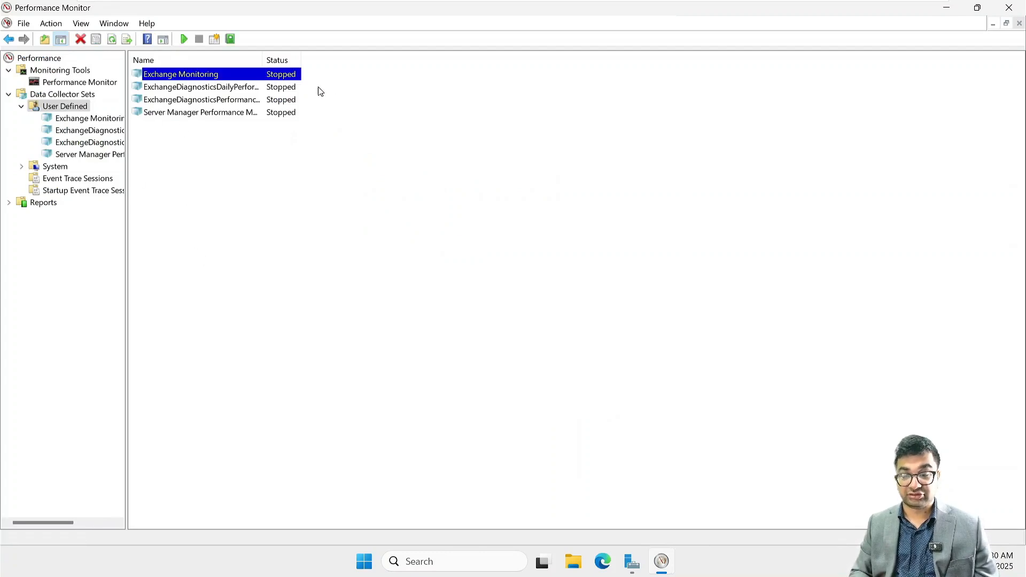
left_click(184, 40)
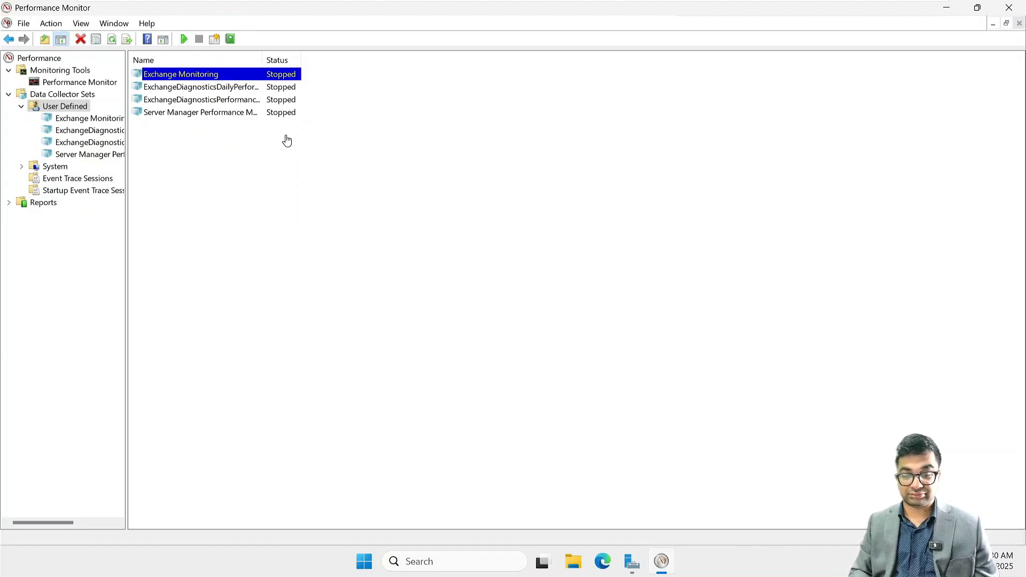
right_click(77, 107)
mouse_move(167, 113)
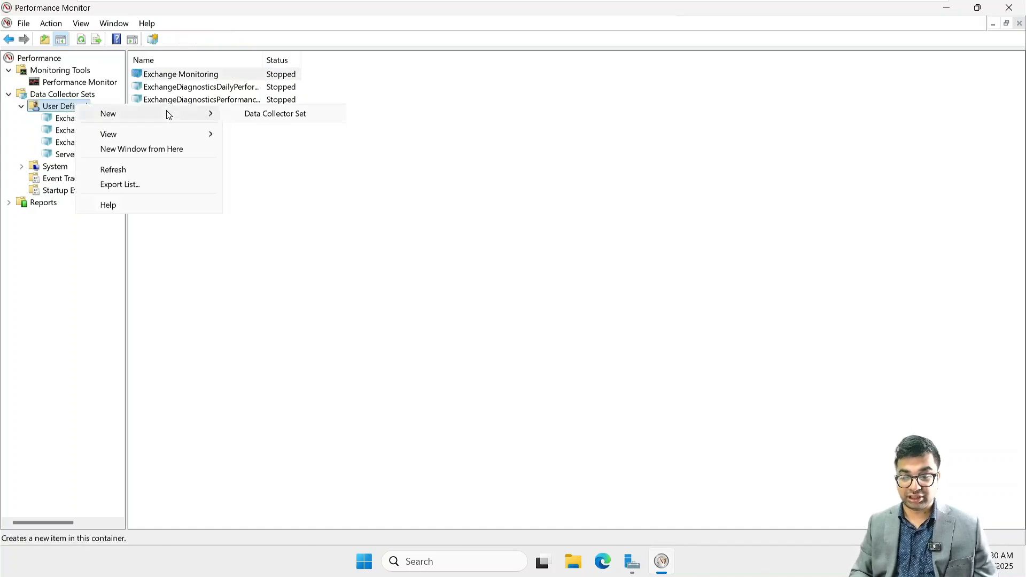
left_click(283, 115)
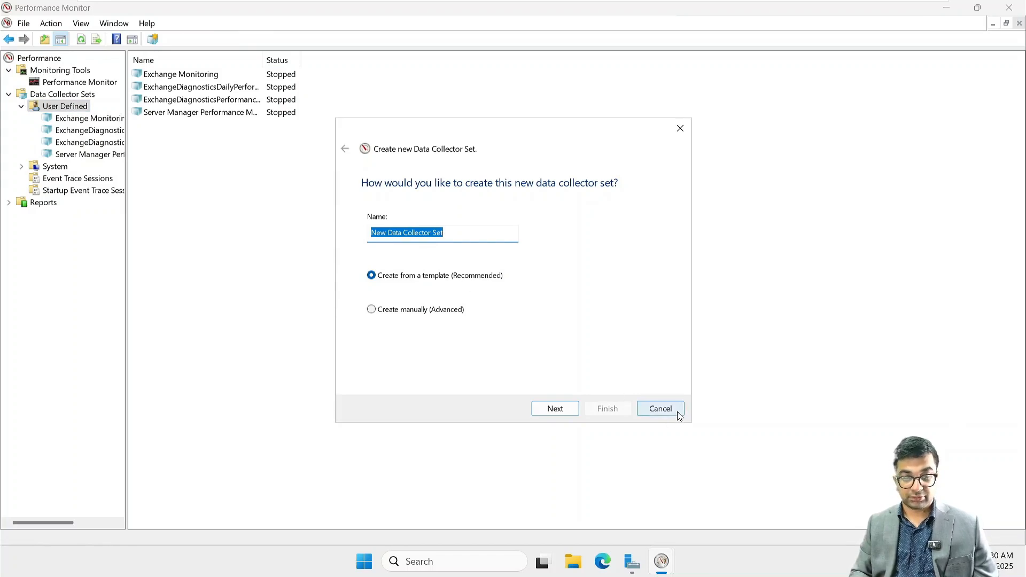
left_click(660, 409)
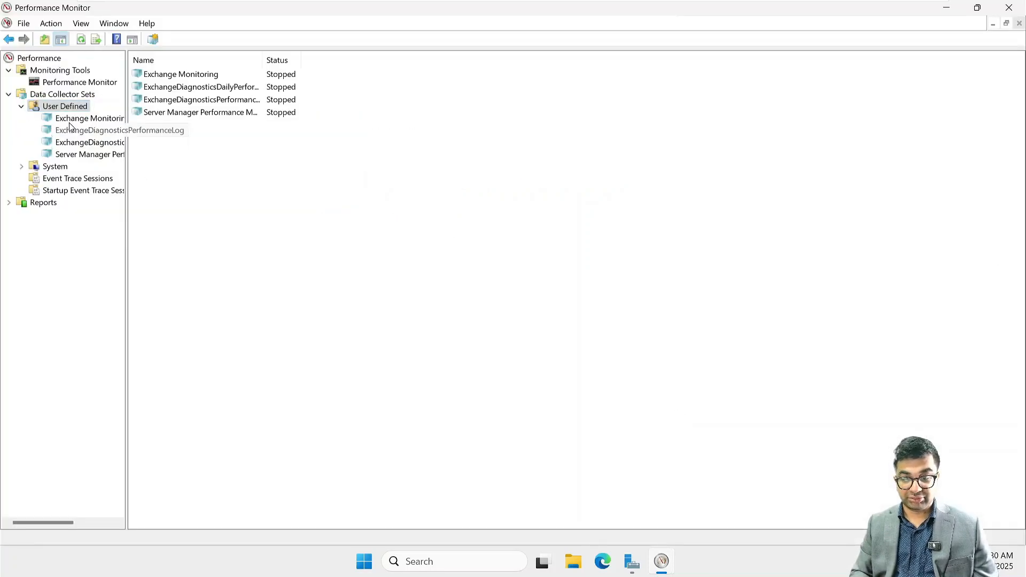
- Start a new performance counter data collector named Base Exchange Monitoring in the Exchange Monitoring set
left_click(181, 78)
right_click(180, 78)
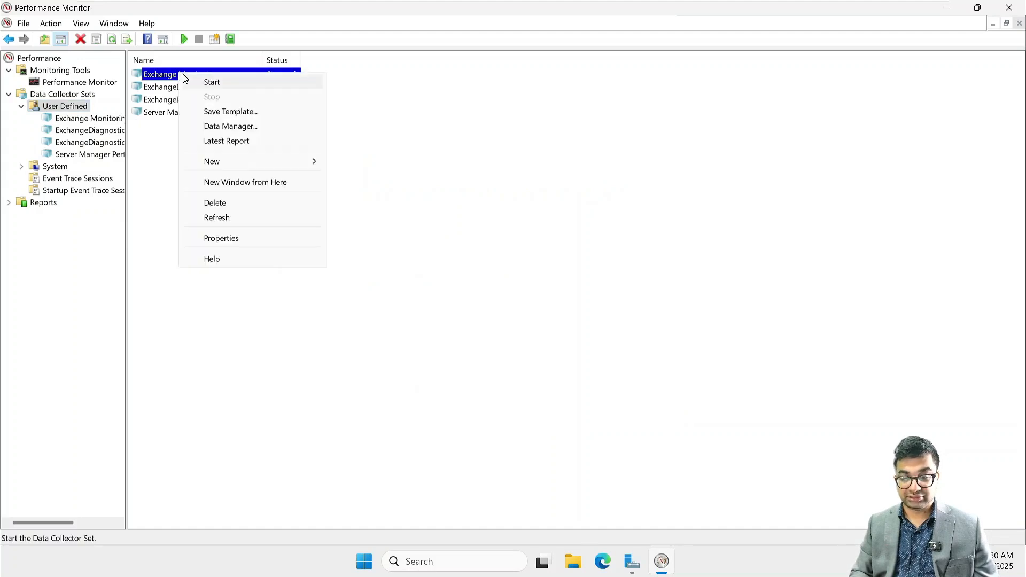
mouse_move(280, 163)
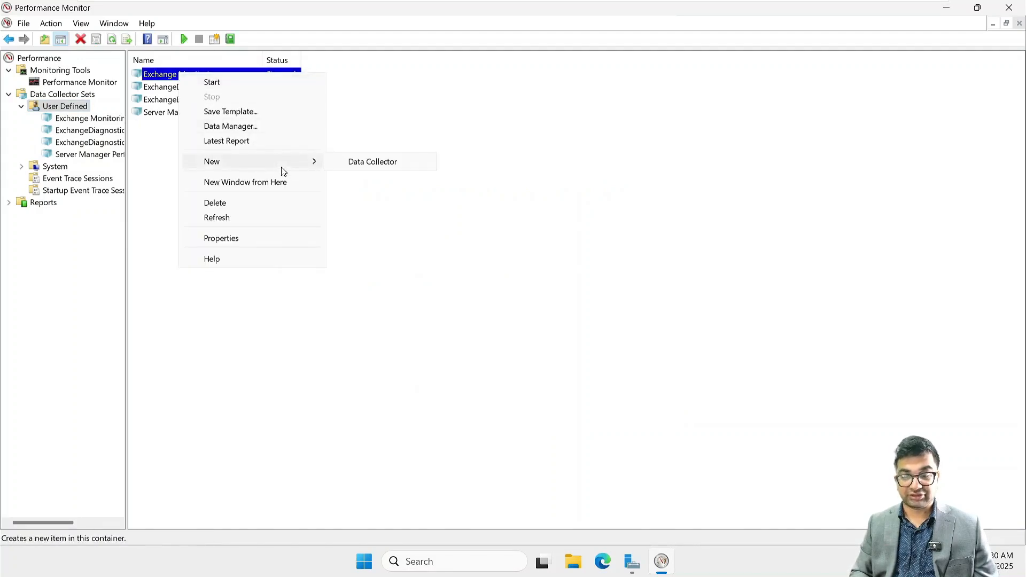
left_click(353, 166)
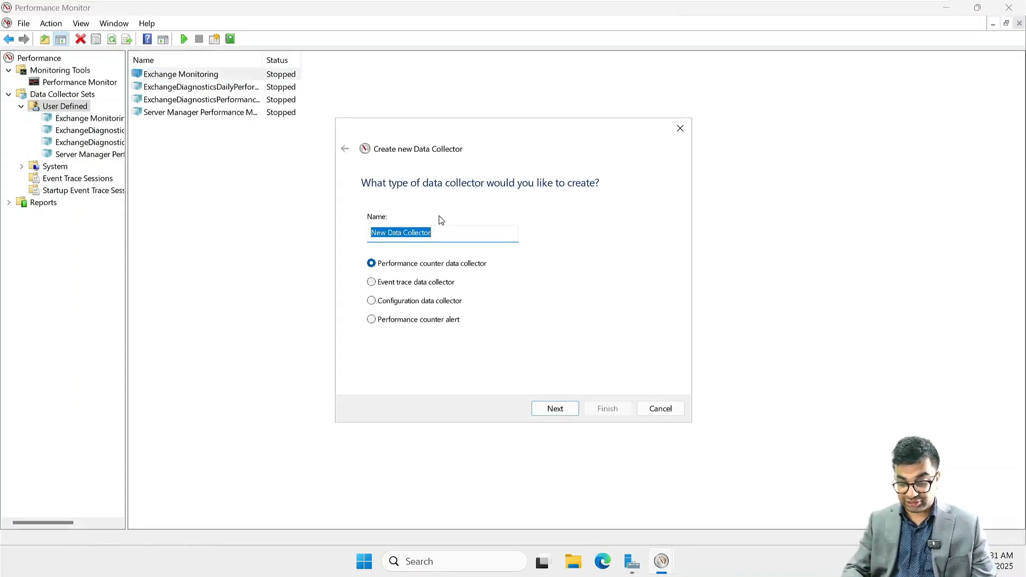
type("Base")
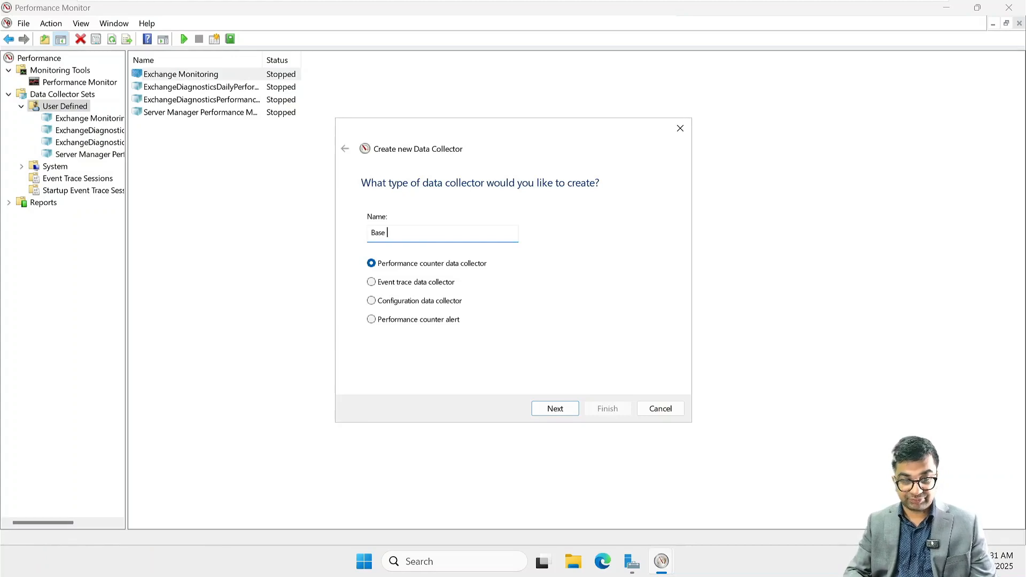
type(" Exchn")
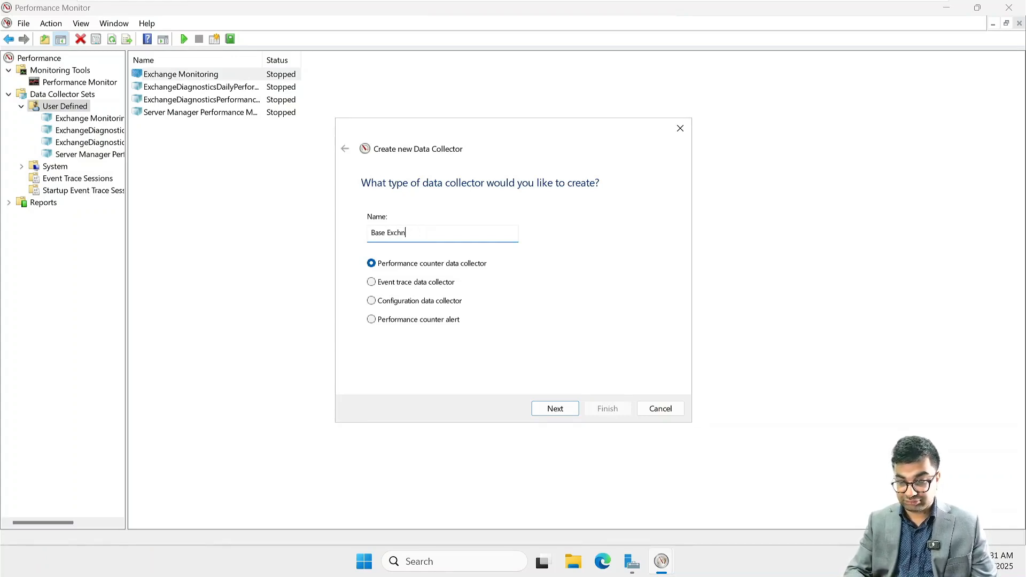
type("agenge M")
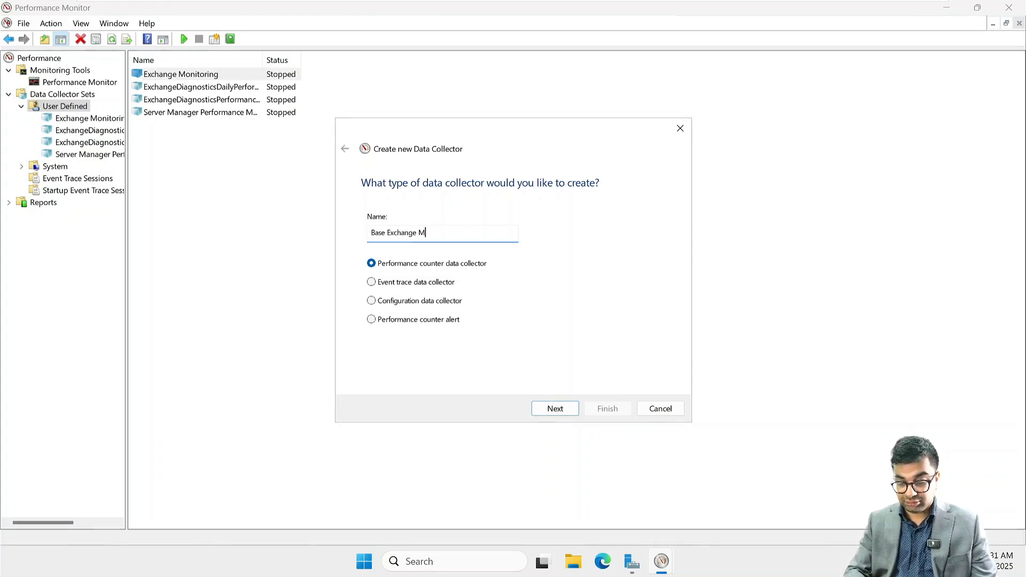
type("onitroing")
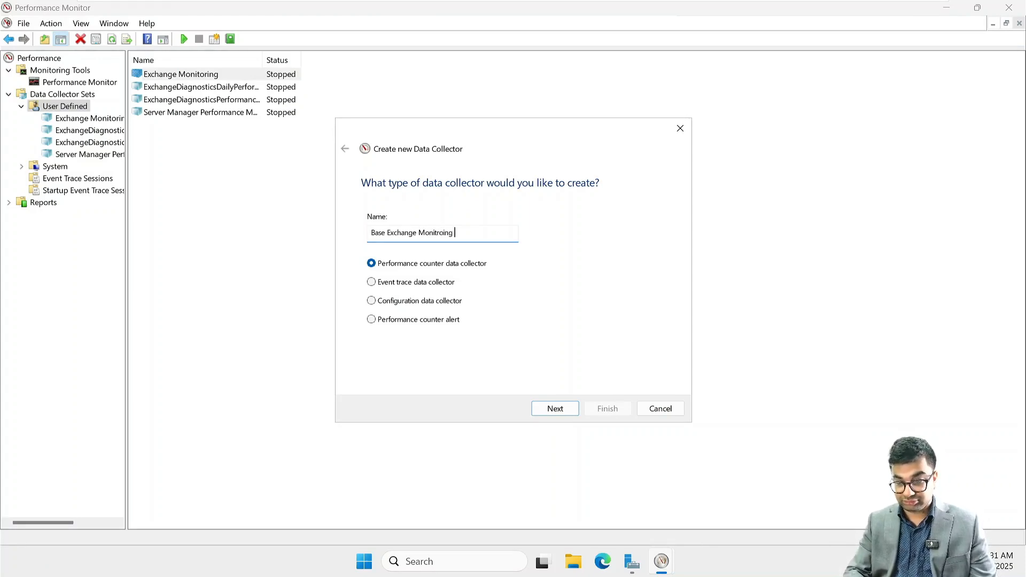
key("BackSpace")
key("BackSpace")
key("BackSpace")
key("BackSpace")
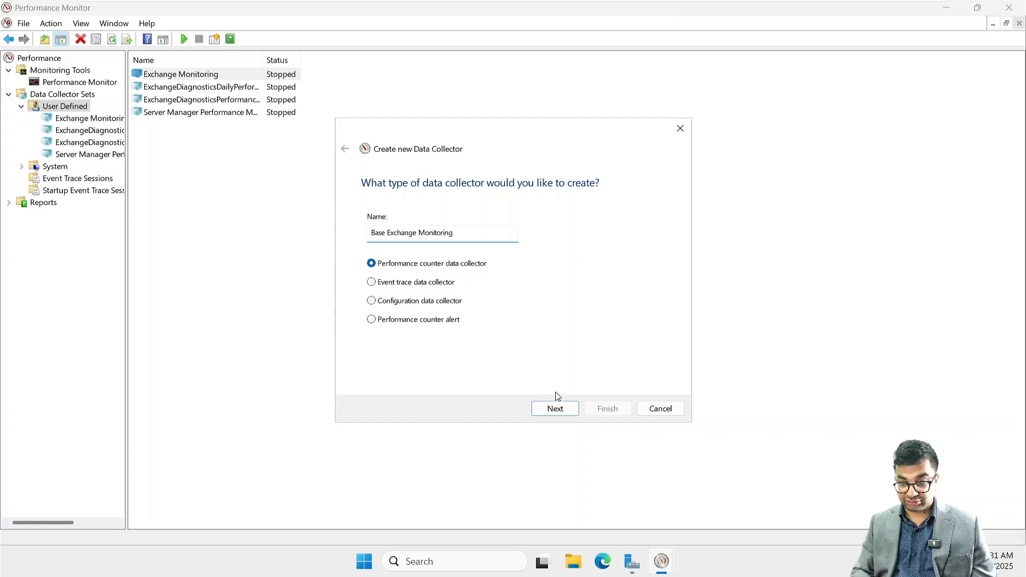
left_click(554, 409)
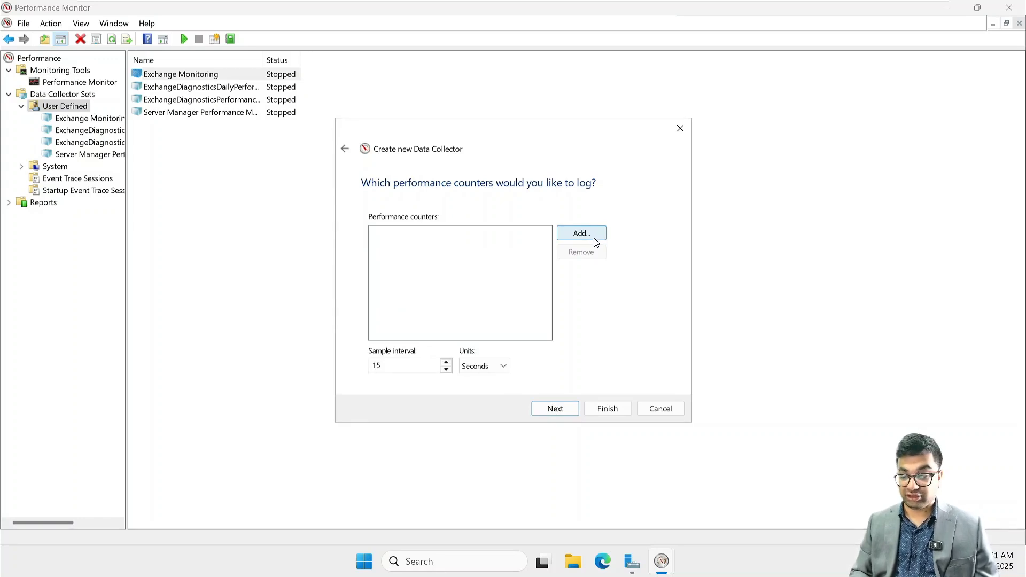
- Examine the performance counter objects available on the local computer, including the individual counters of the Processor object
left_click(592, 236)
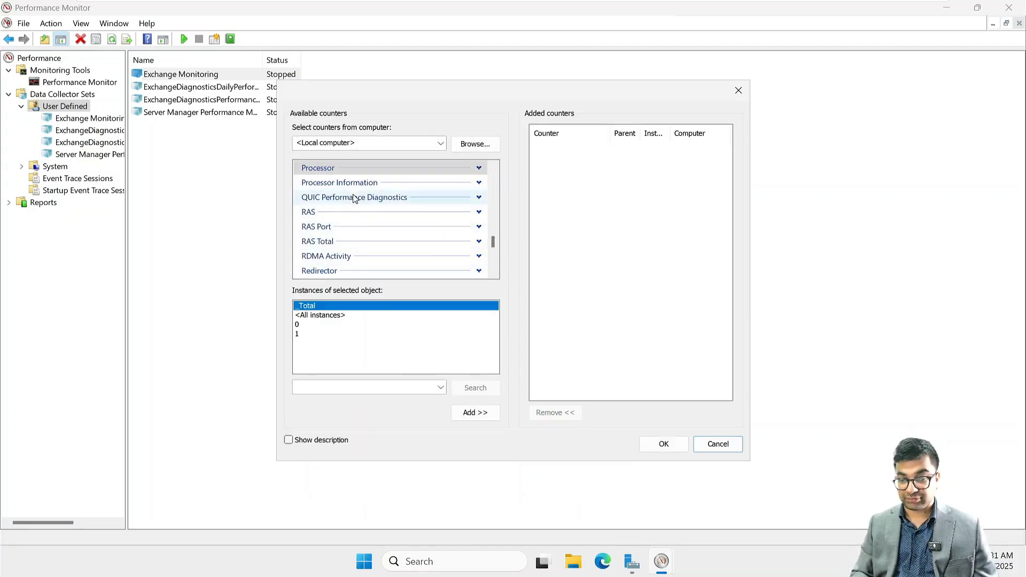
scroll(354, 199, "down", 5)
scroll(355, 199, "up", 6)
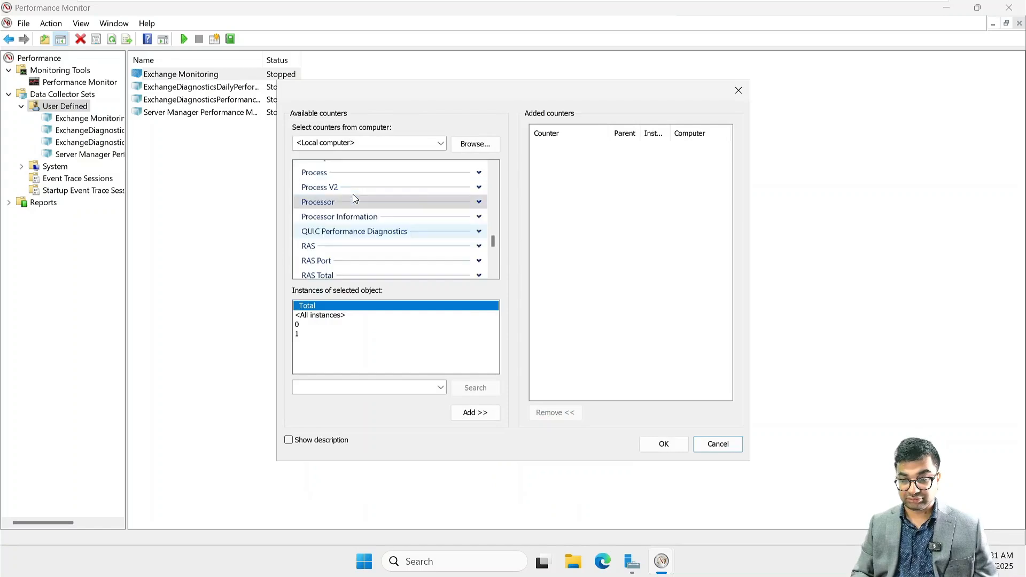
scroll(353, 198, "up", 2)
scroll(353, 199, "down", 1)
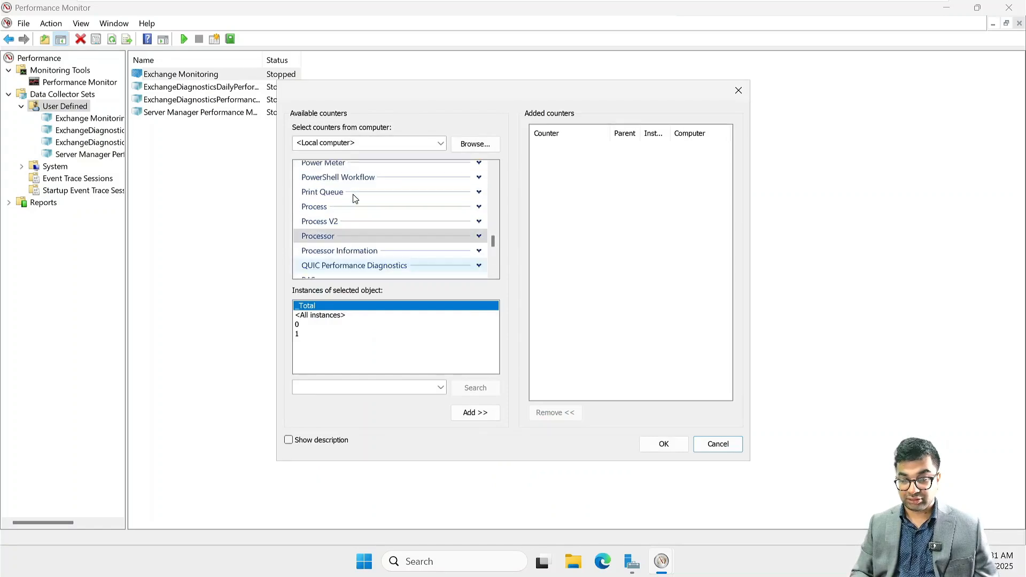
scroll(354, 198, "up", 3)
scroll(353, 198, "up", 2)
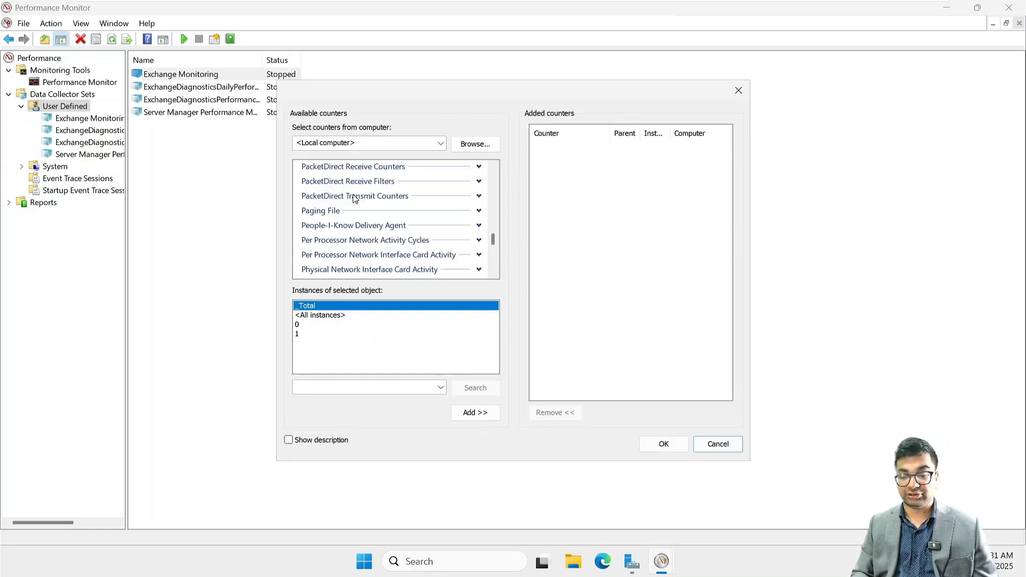
scroll(353, 198, "down", 1)
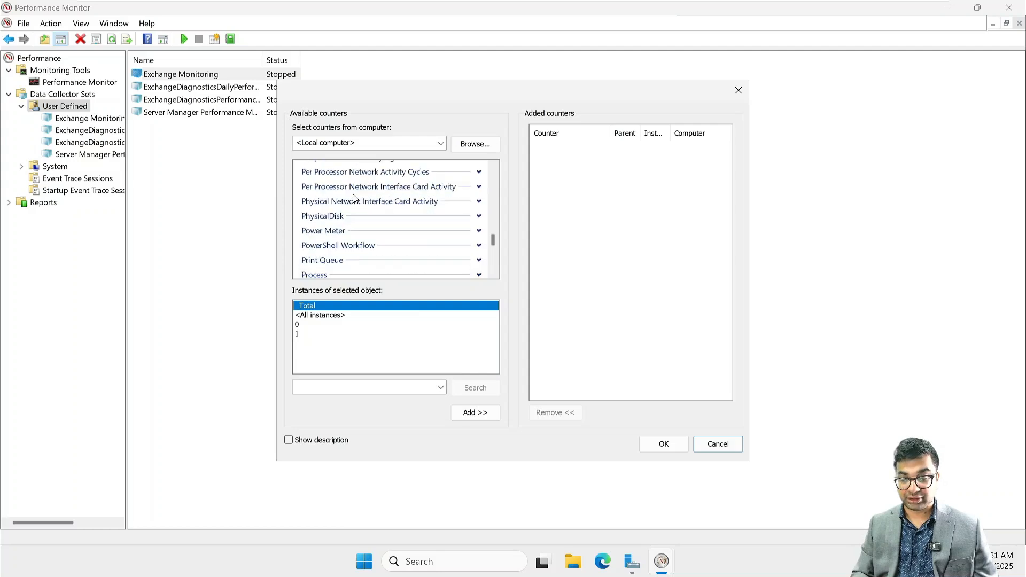
scroll(353, 198, "up", 1)
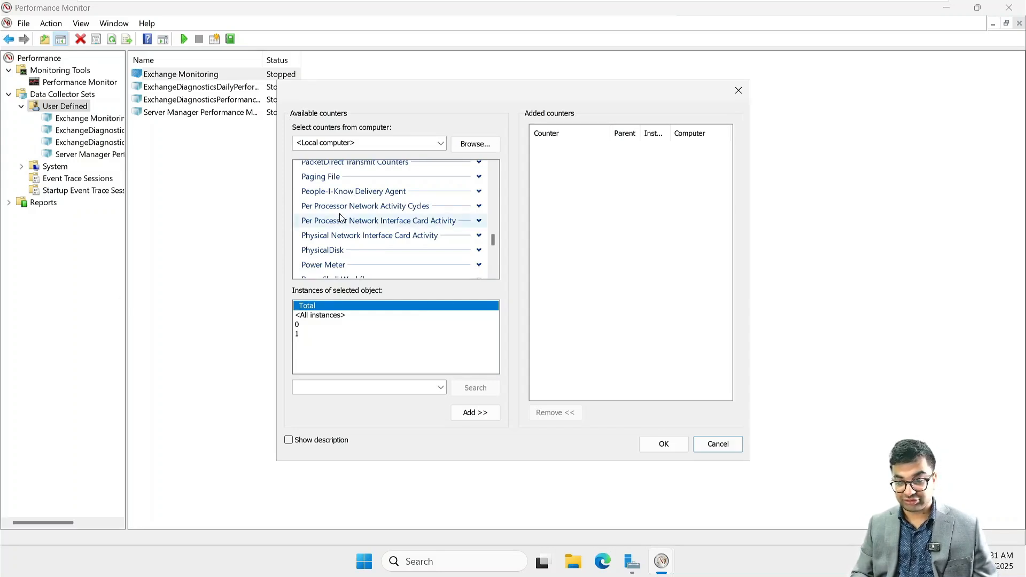
scroll(342, 219, "down", 2)
scroll(357, 268, "down", 2)
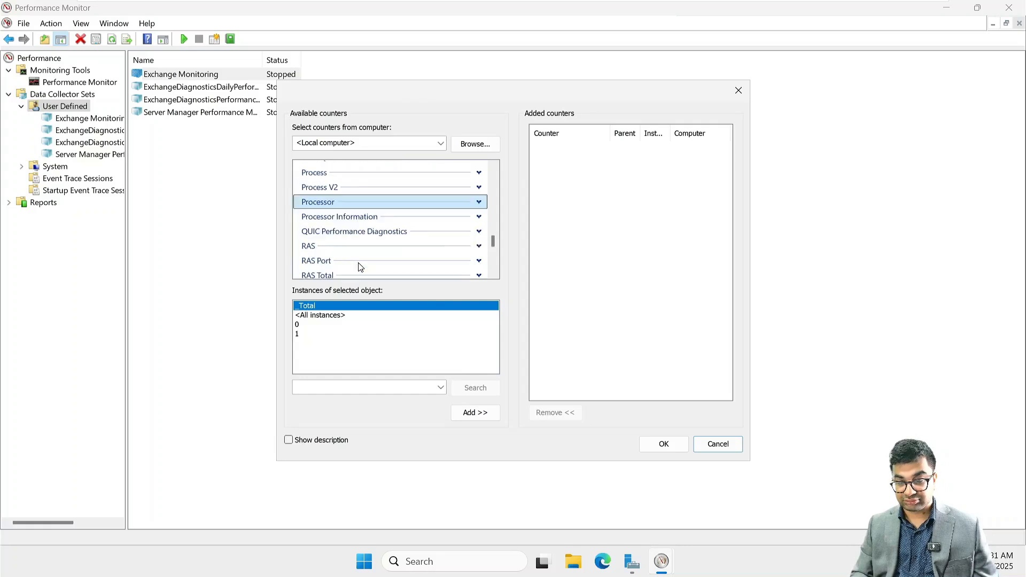
left_click(479, 204)
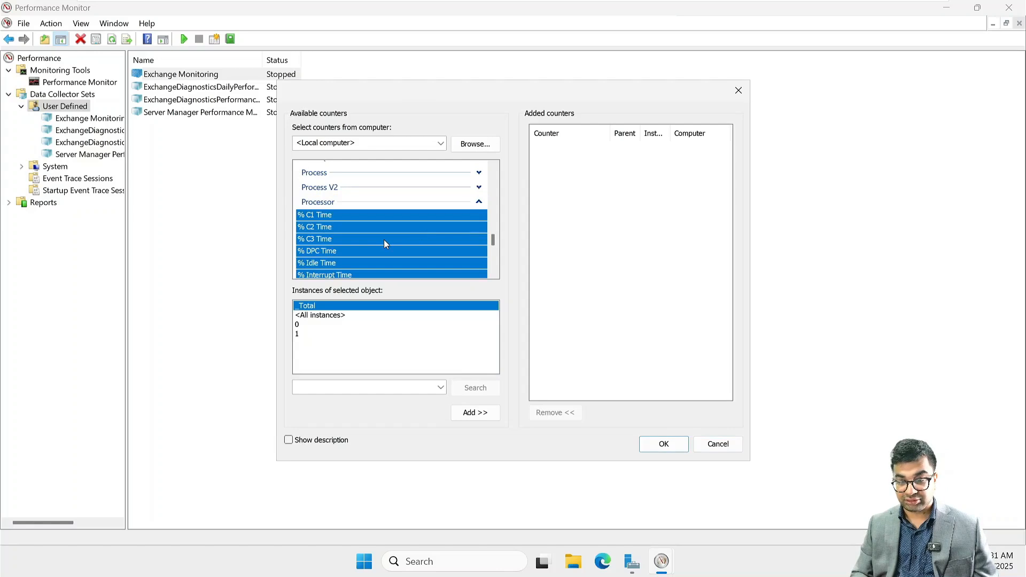
scroll(384, 239, "down", 5)
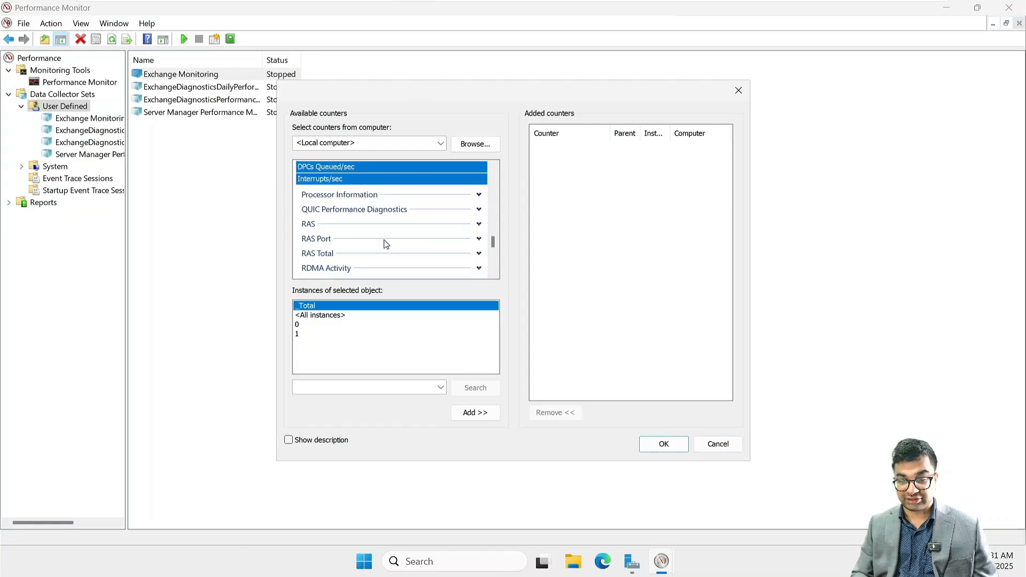
scroll(385, 244, "up", 3)
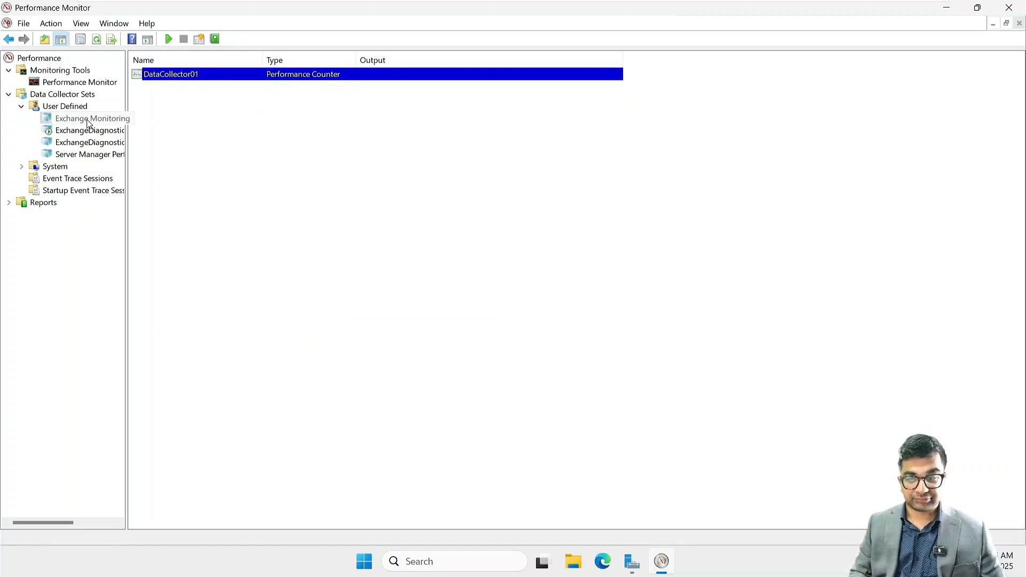
- Begin creating a data collector named Base Exchange Monitoring under the Exchange Monitoring set, using the performance counter data collector type
right_click(92, 123)
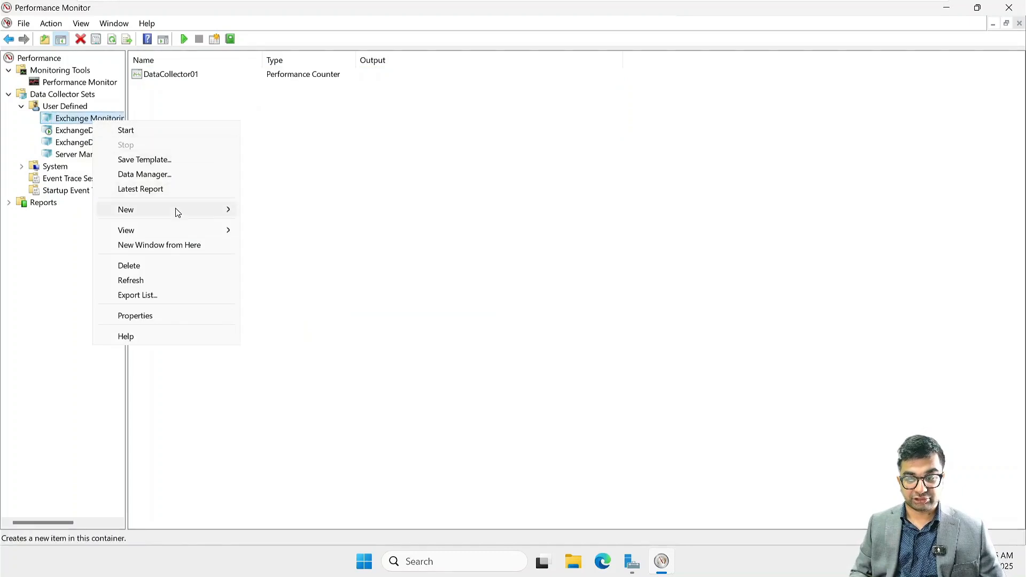
mouse_move(179, 211)
left_click(286, 210)
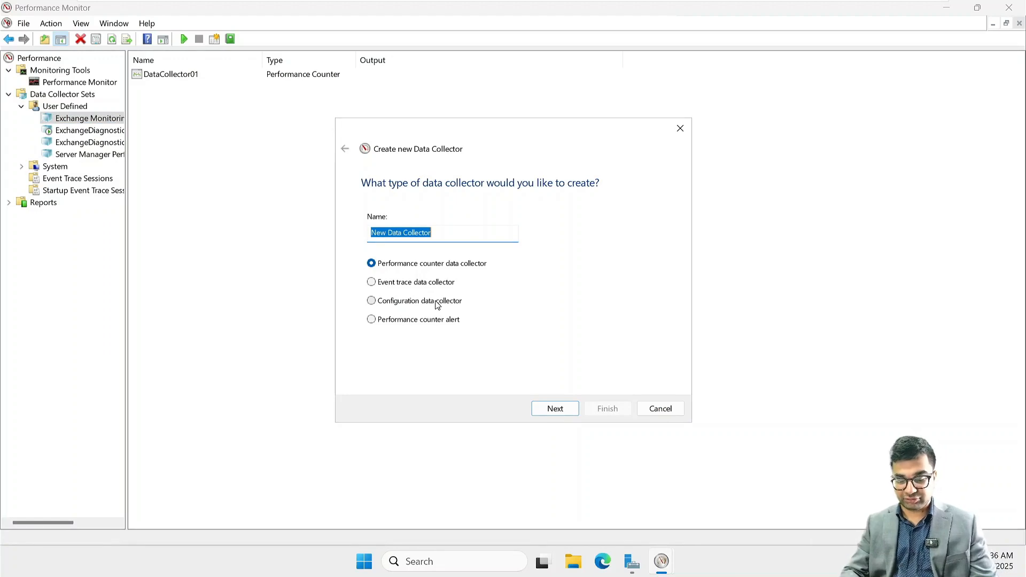
type("Ba")
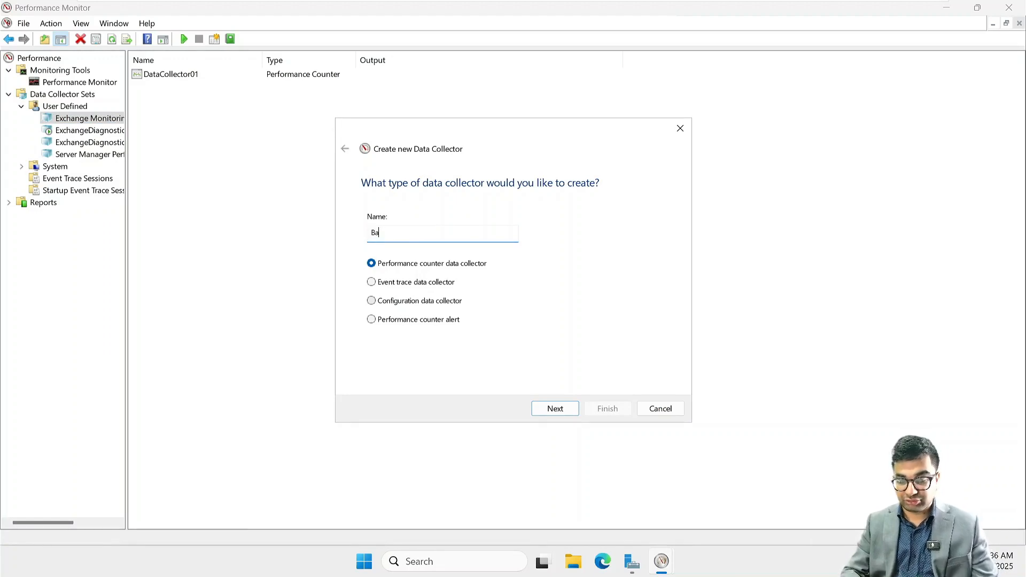
type("se Exchange Monitoring")
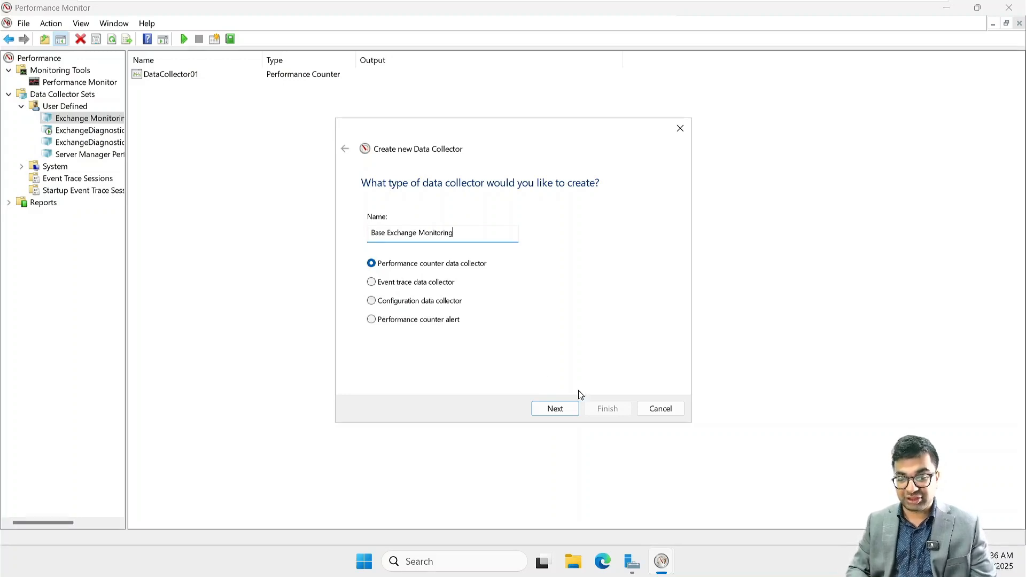
left_click(561, 408)
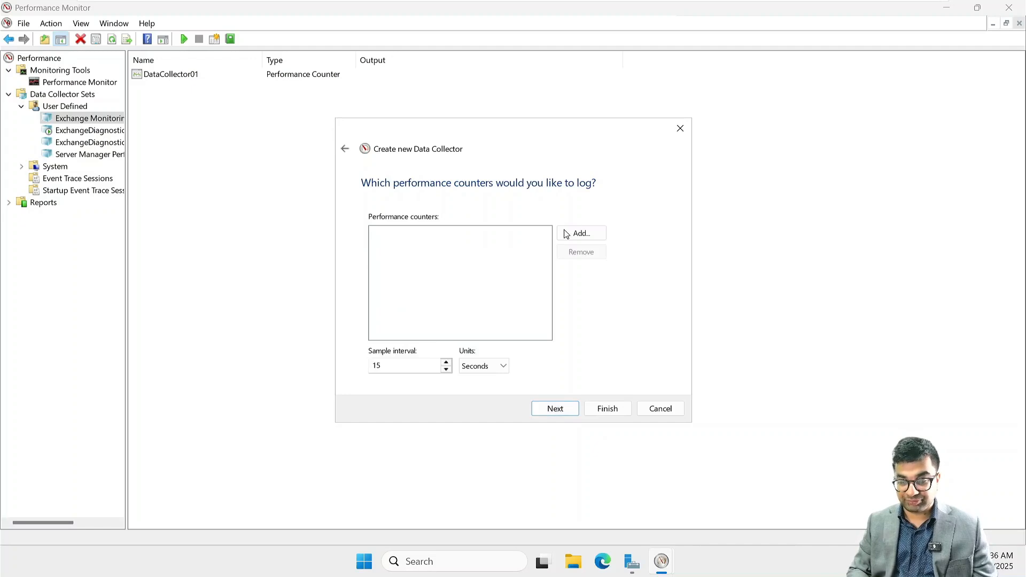
- Add the Processor counters % Privileged Time, % Processor Time and % User Time for the _Total instance
left_click(572, 238)
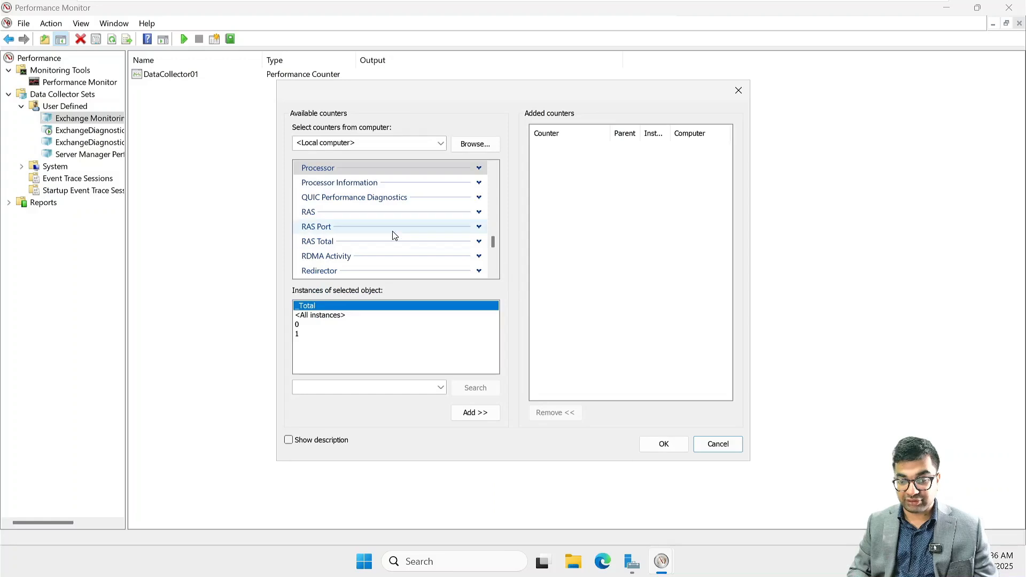
left_click(479, 168)
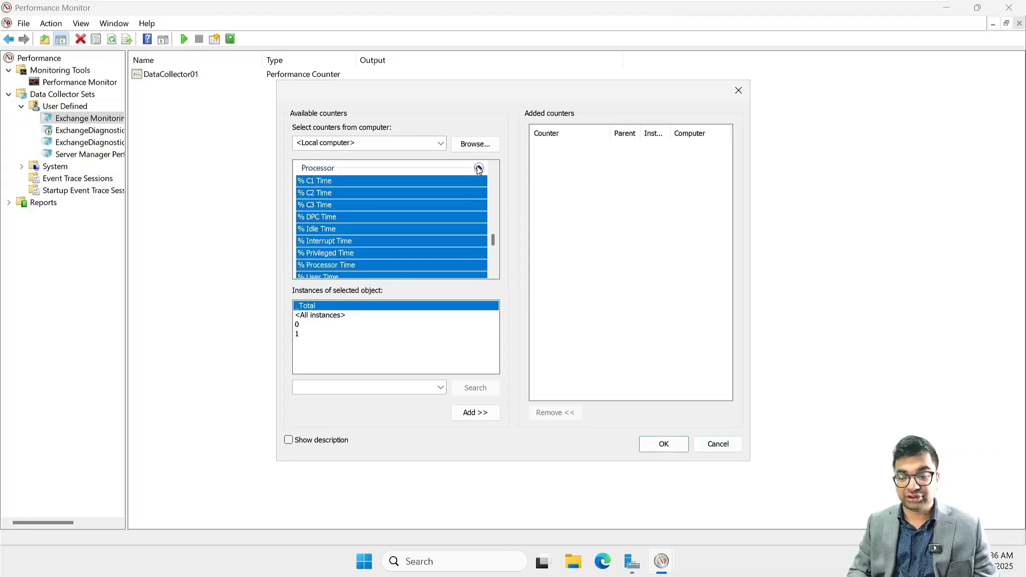
left_click(355, 205)
scroll(358, 252, "down", 1)
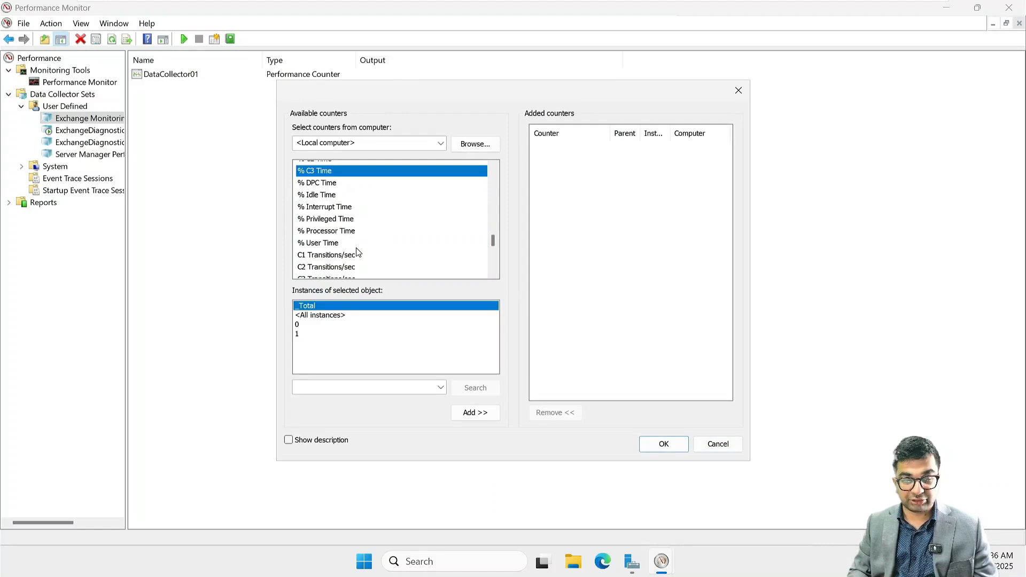
left_click(335, 219, "ctrl")
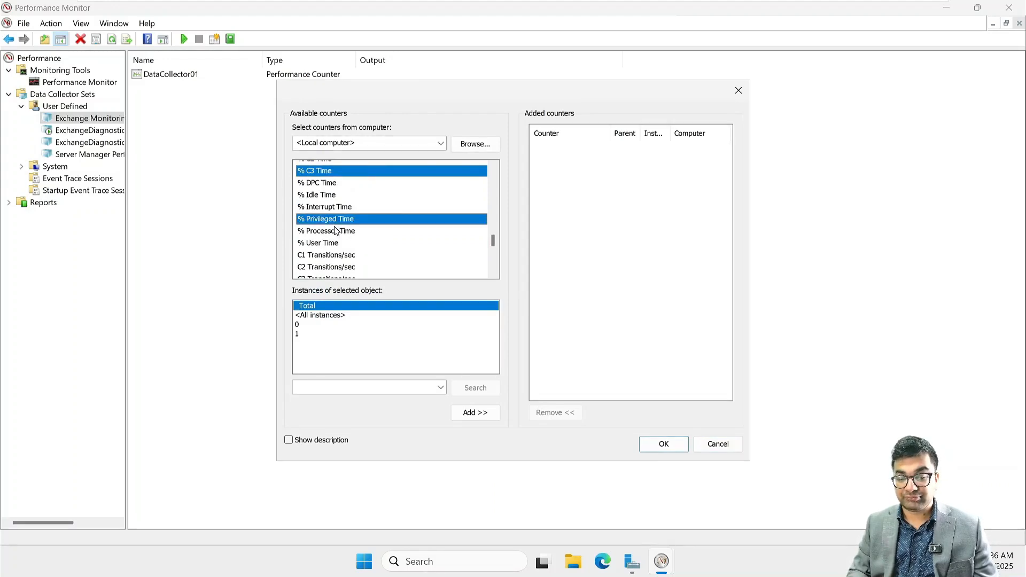
left_click(321, 170, "ctrl")
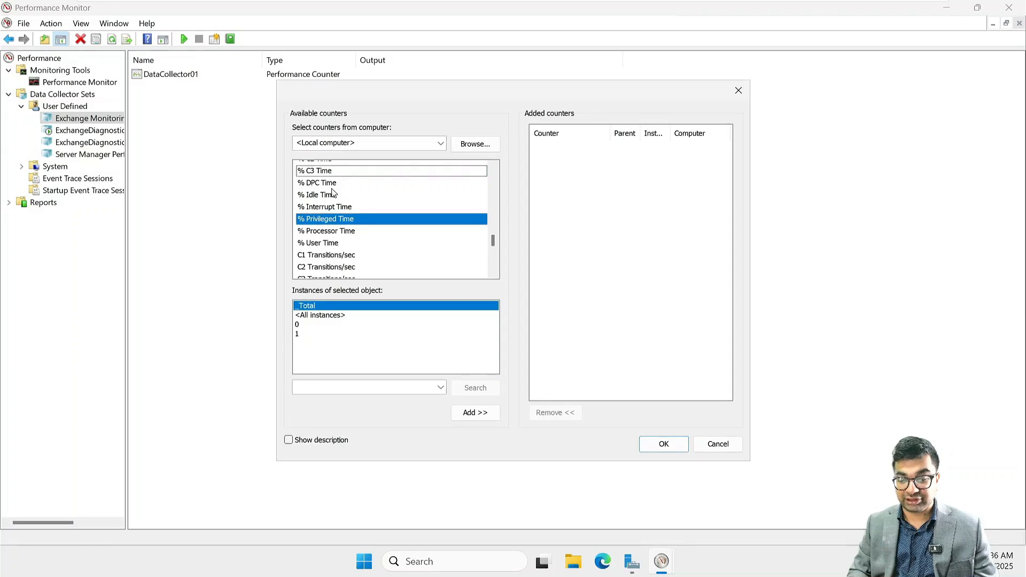
left_click(346, 231, "ctrl")
left_click(326, 243, "ctrl")
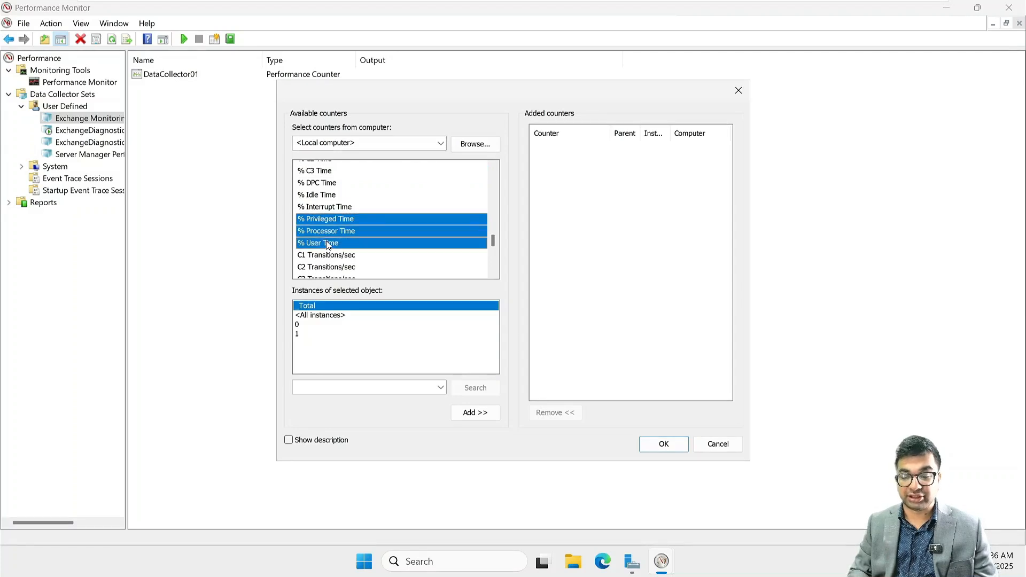
left_click(473, 414)
scroll(454, 230, "up", 2)
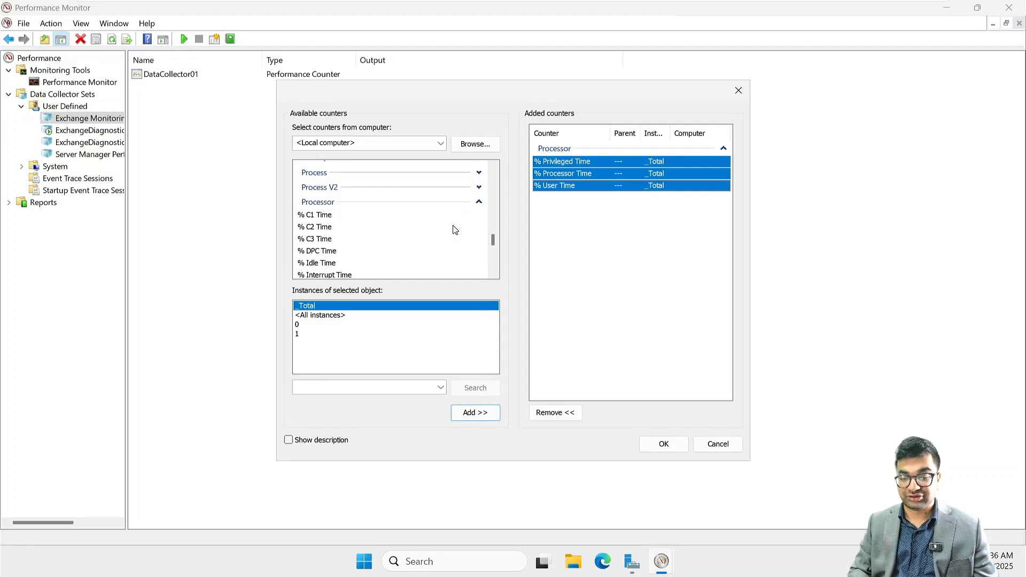
left_click(479, 202)
- Expand the Memory object among the local computer's available counters to show its individual counters
scroll(481, 177, "up", 3)
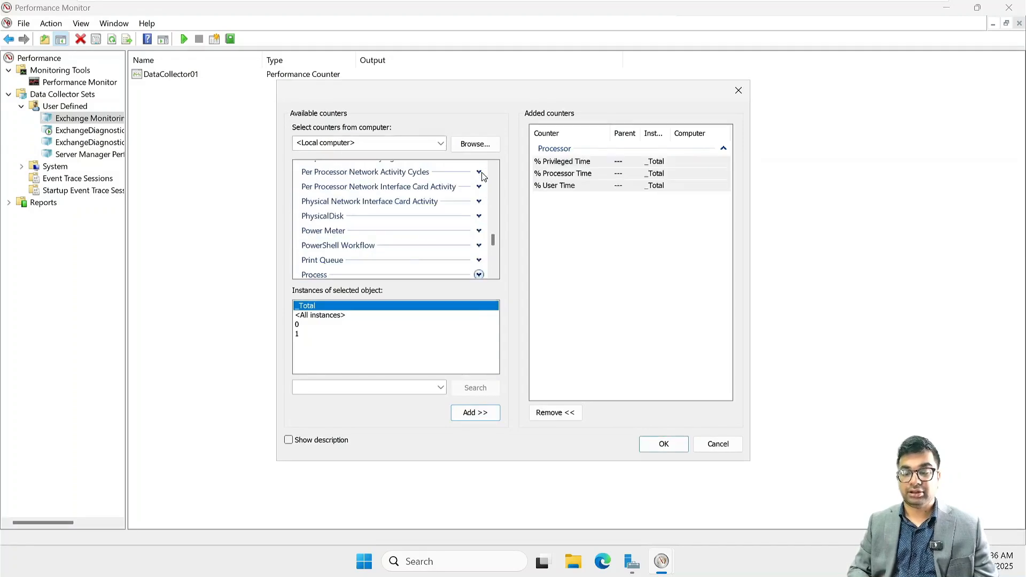
scroll(482, 177, "up", 15)
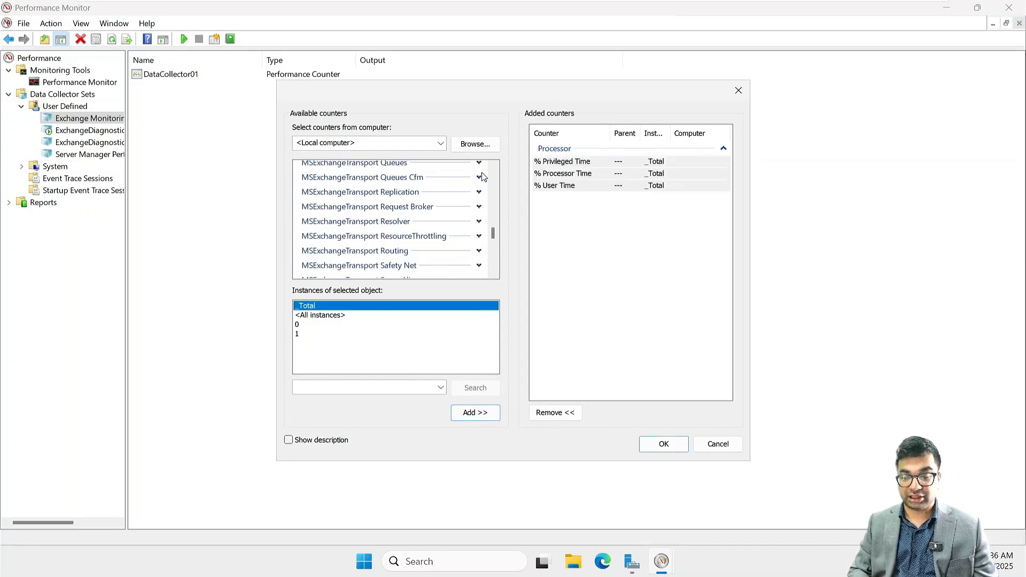
scroll(482, 177, "up", 10)
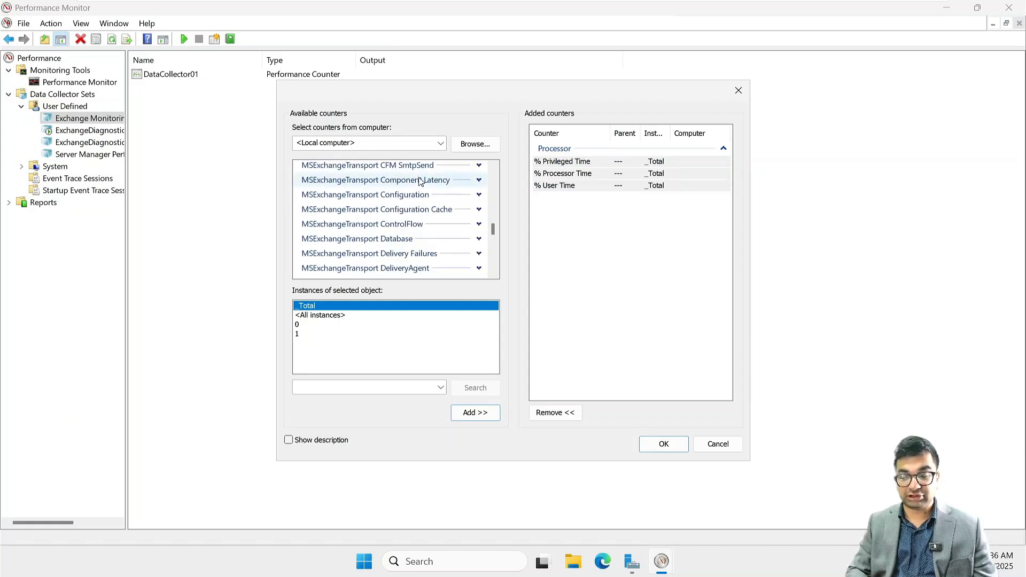
left_click(404, 194)
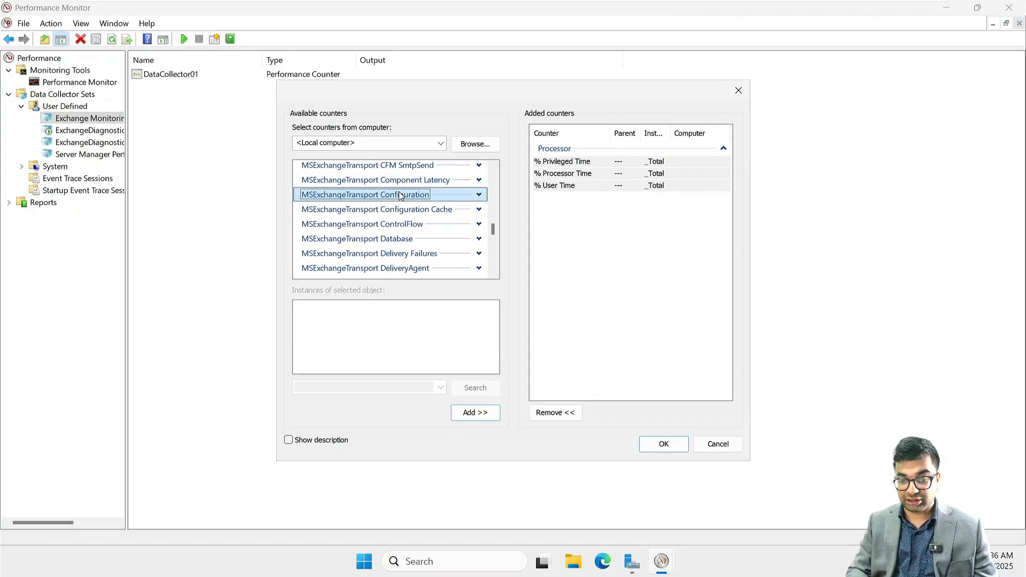
scroll(402, 197, "up", 15)
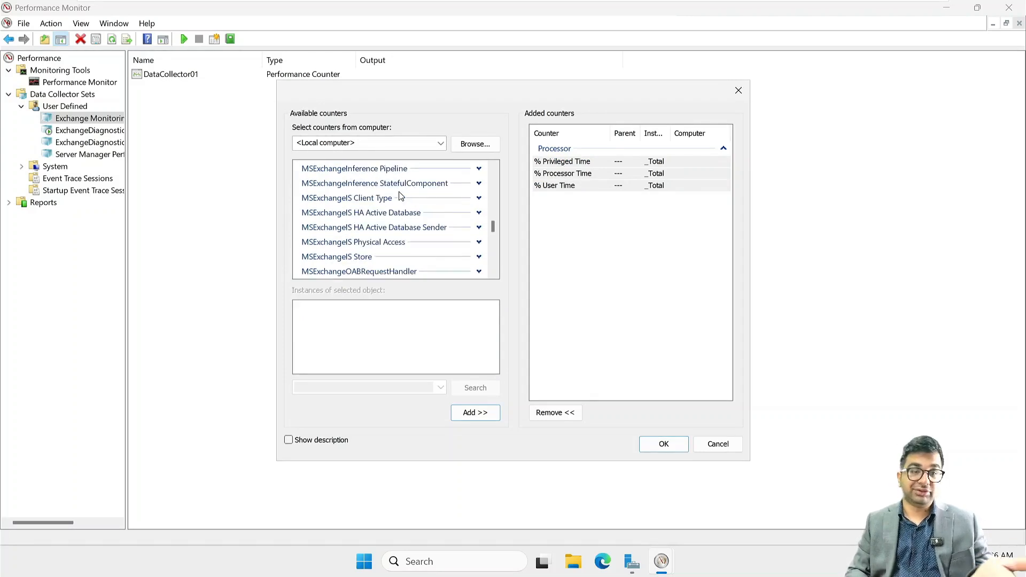
scroll(401, 196, "up", 15)
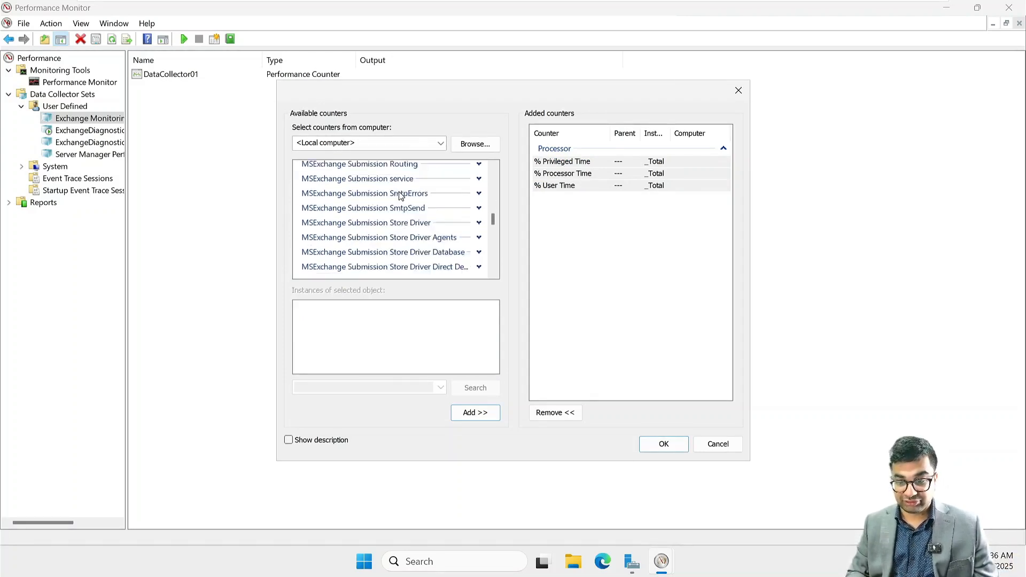
scroll(400, 193, "up", 15)
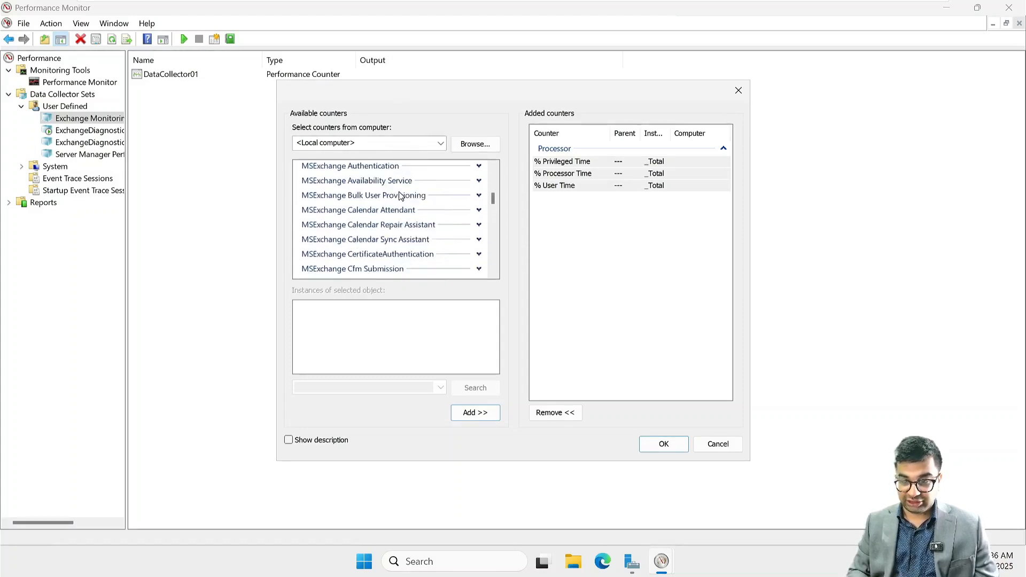
scroll(401, 196, "up", 10)
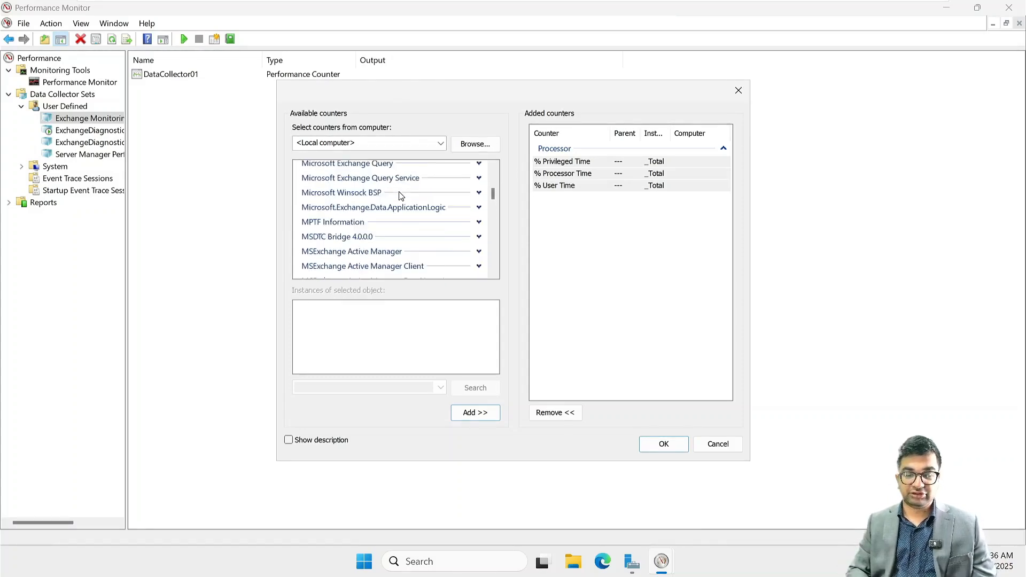
scroll(400, 208, "up", 2)
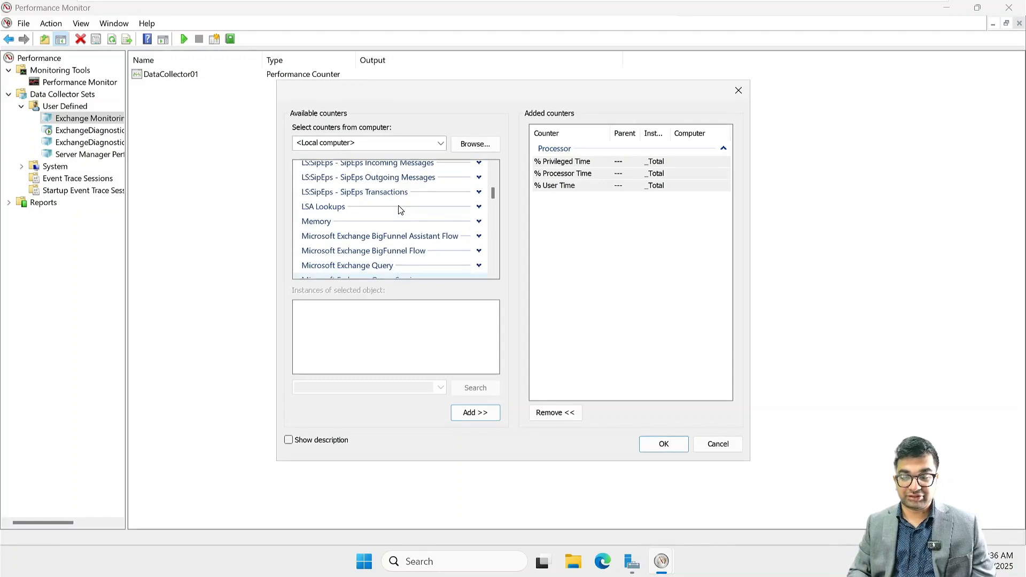
left_click(478, 221)
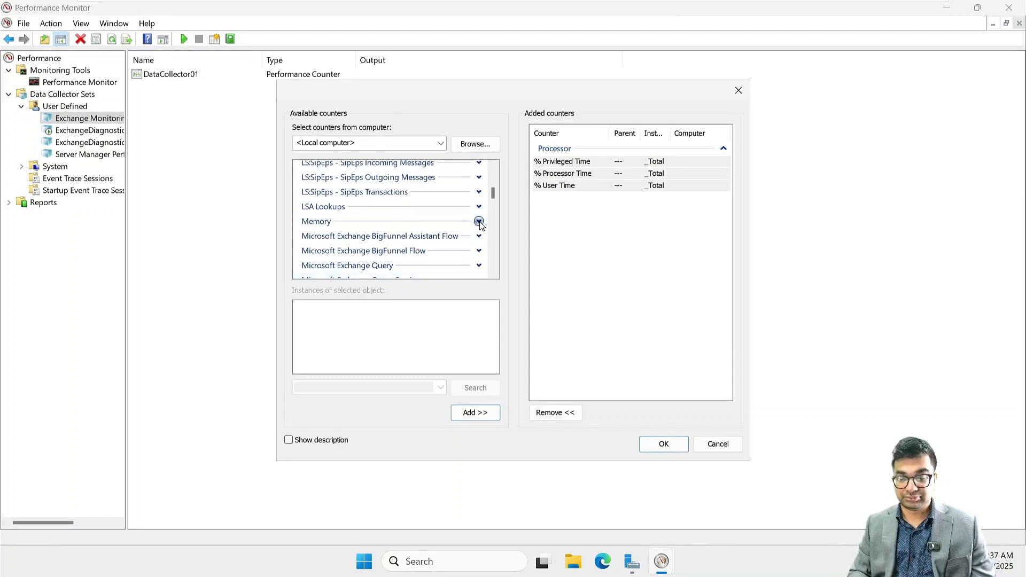
scroll(417, 230, "down", 2)
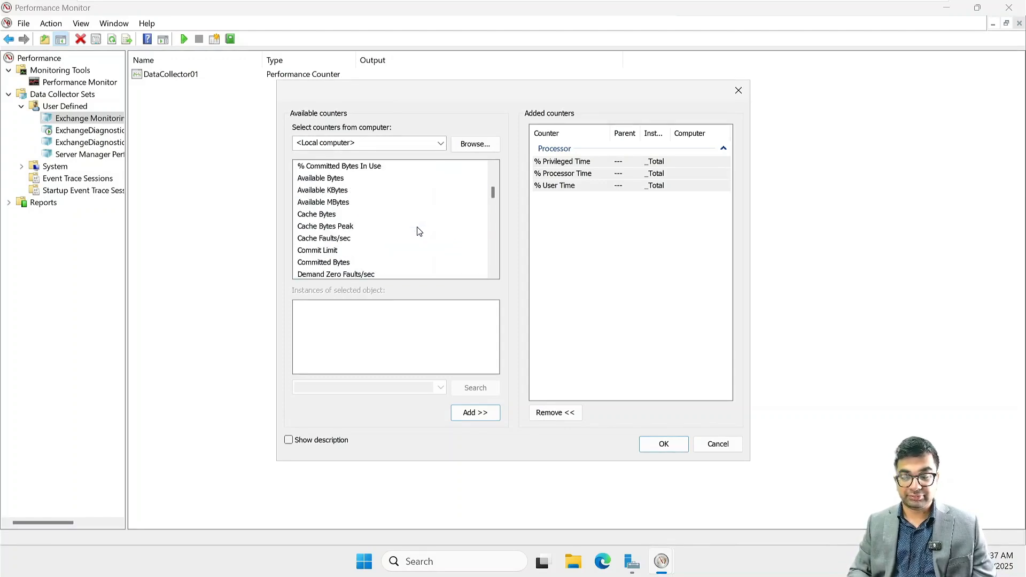
scroll(419, 231, "down", 1)
scroll(419, 231, "up", 1)
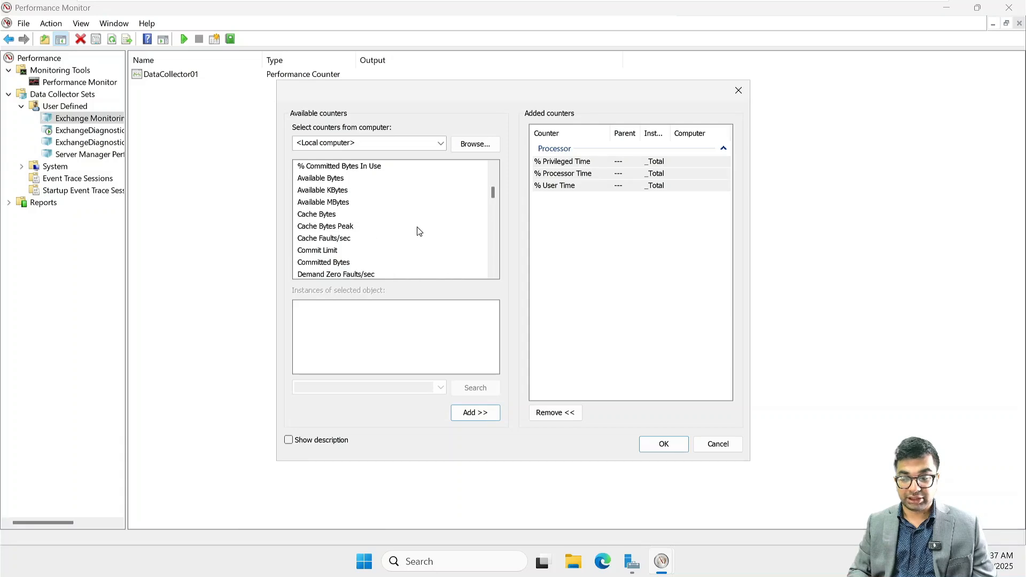
left_click(345, 207)
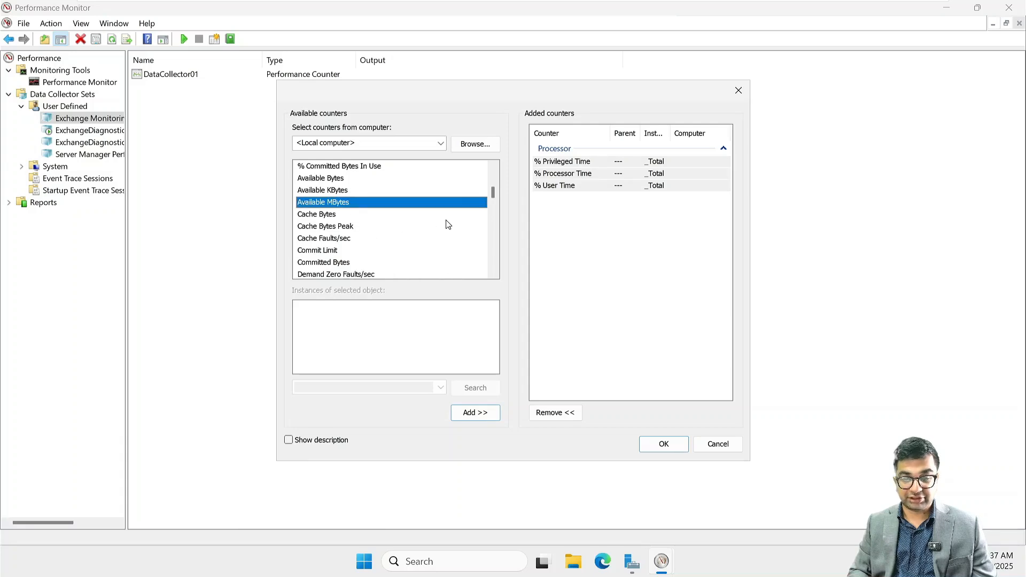
scroll(448, 224, "down", 5)
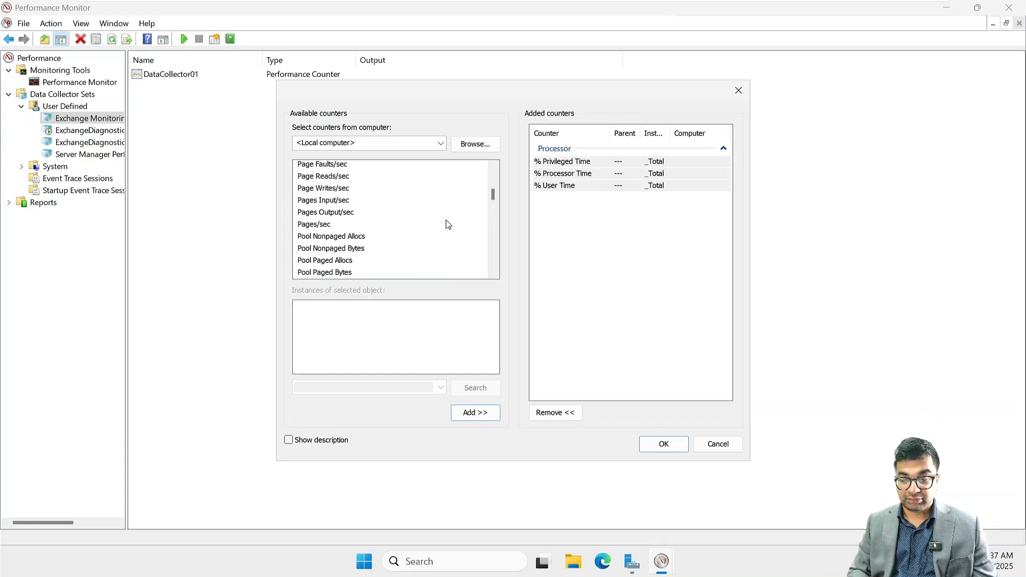
left_click(337, 178)
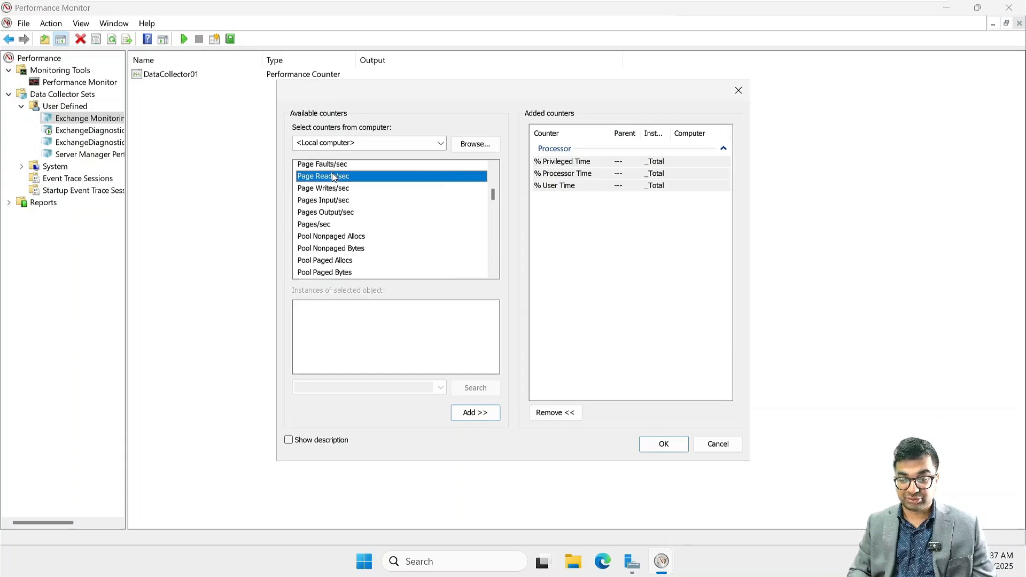
left_click(342, 202, "ctrl")
left_click(344, 213, "ctrl")
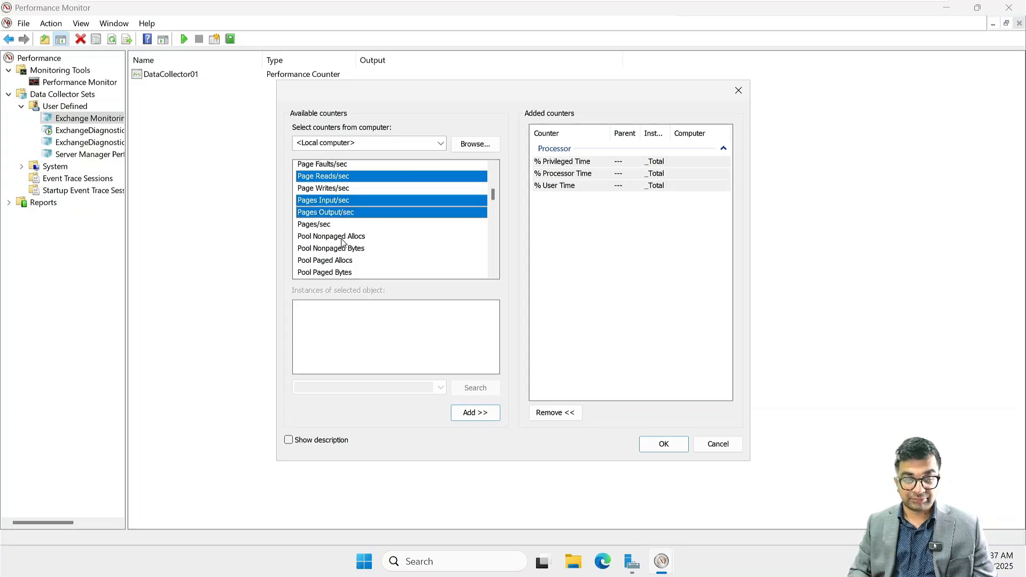
- Select the Memory counters Pages/sec, Pages Output/sec, Pages Input/sec and Available MBytes together
left_click(321, 226)
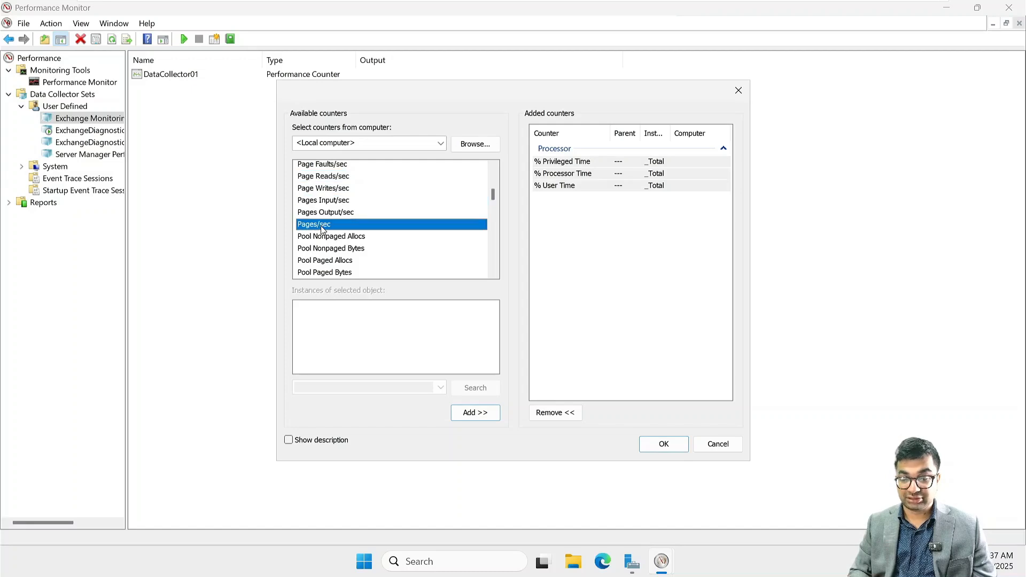
left_click(334, 213, "ctrl")
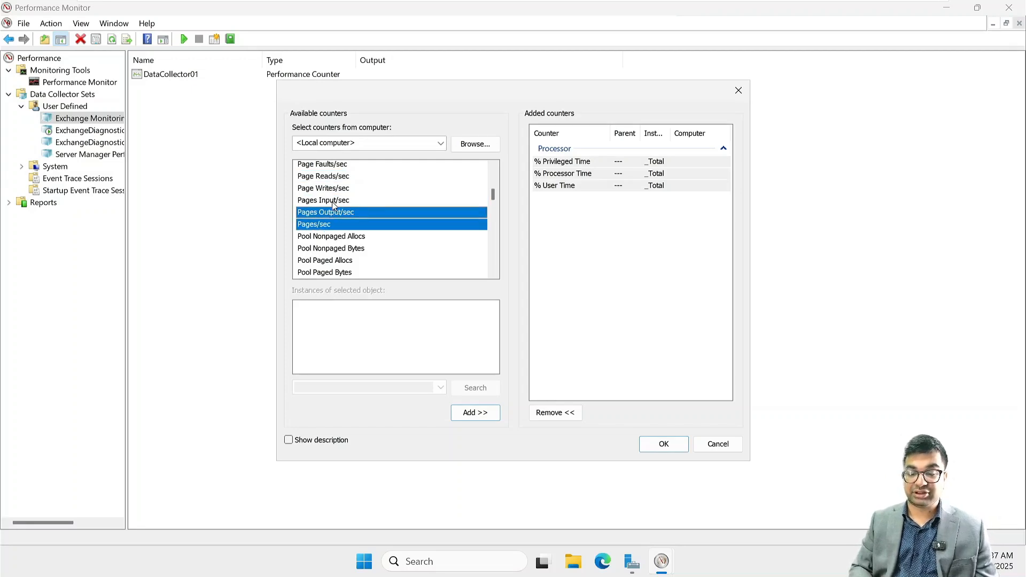
left_click(332, 201, "ctrl")
scroll(332, 203, "up", 1)
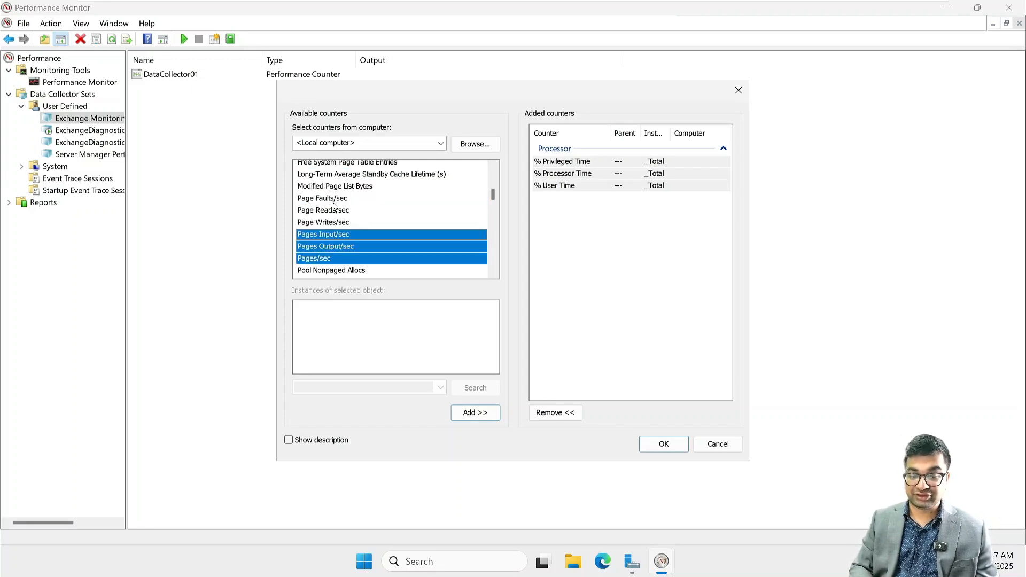
scroll(333, 206, "up", 2)
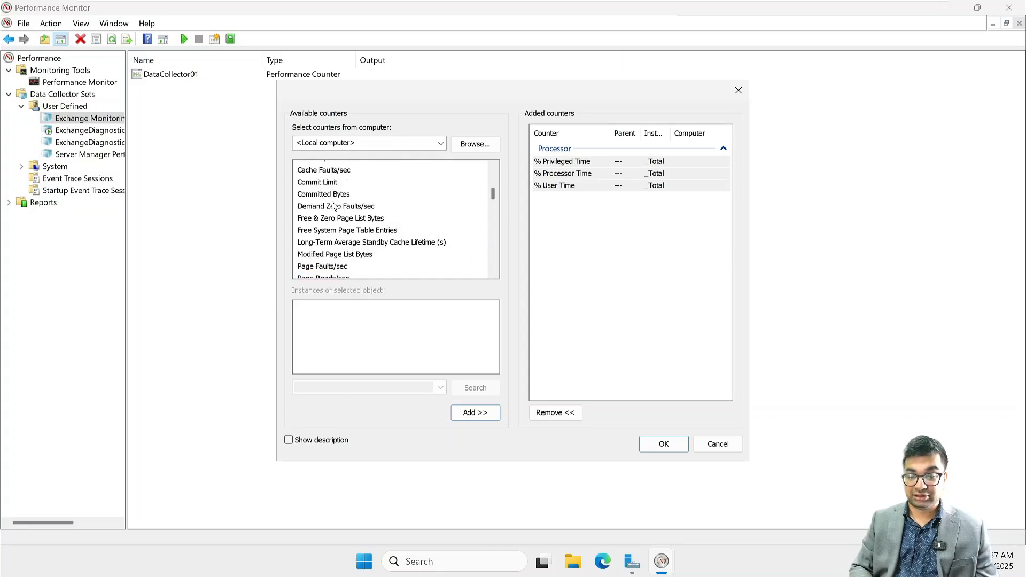
scroll(333, 205, "up", 1)
scroll(332, 205, "up", 1)
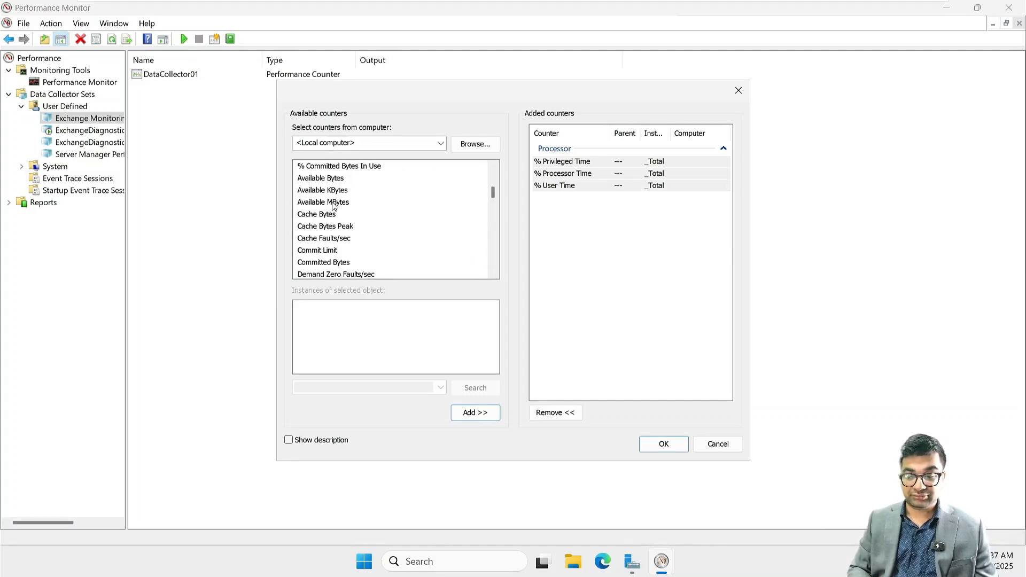
left_click(328, 204)
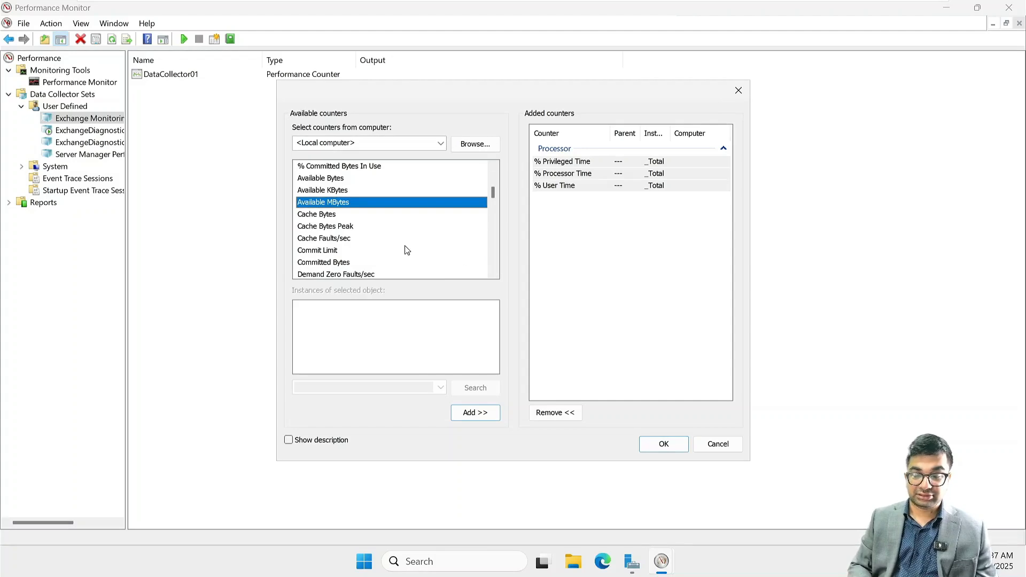
- Include Pool Paged Bytes and Transition Pages RePurposed/sec in the selection and add all selected Memory counters to the collector
scroll(405, 247, "down", 4)
scroll(405, 249, "down", 3)
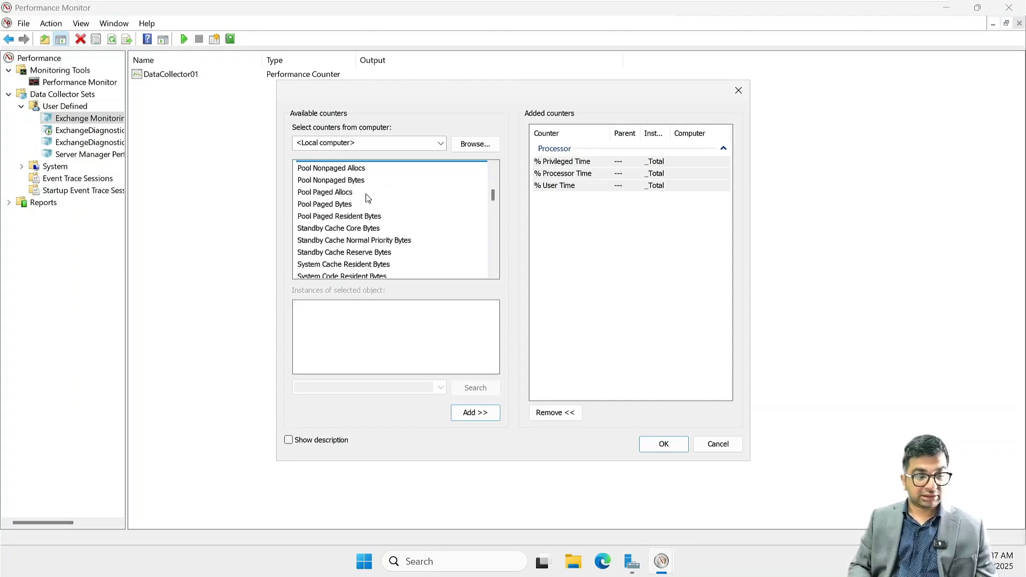
left_click(341, 206)
scroll(386, 248, "down", 1)
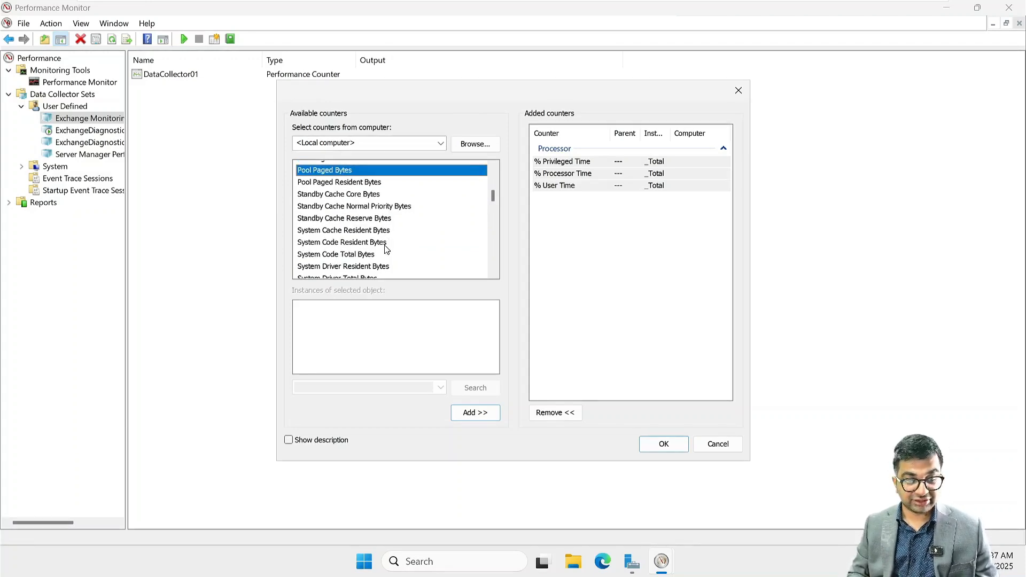
scroll(385, 249, "down", 1)
scroll(386, 249, "down", 1)
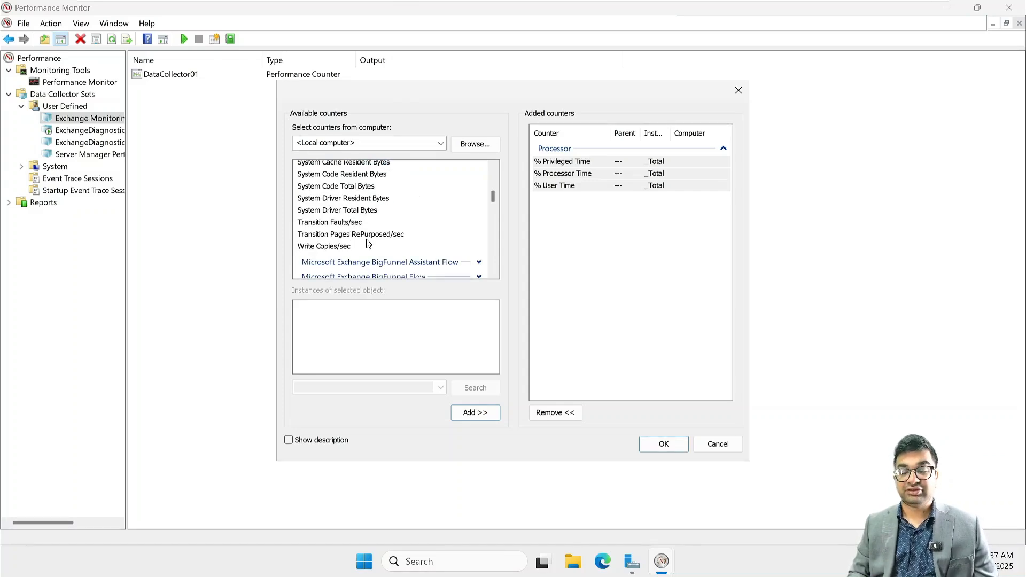
left_click(367, 238)
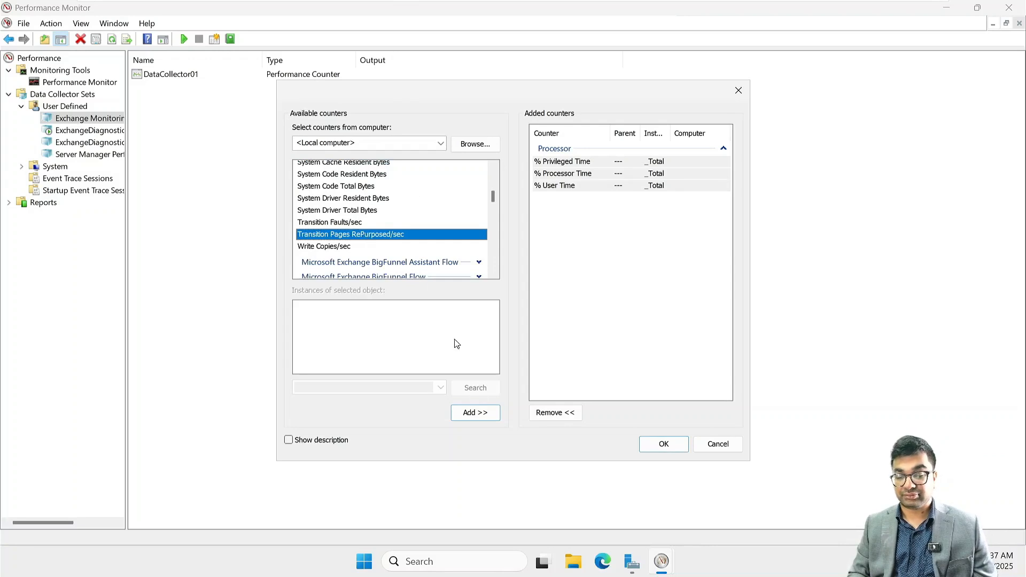
left_click(475, 412)
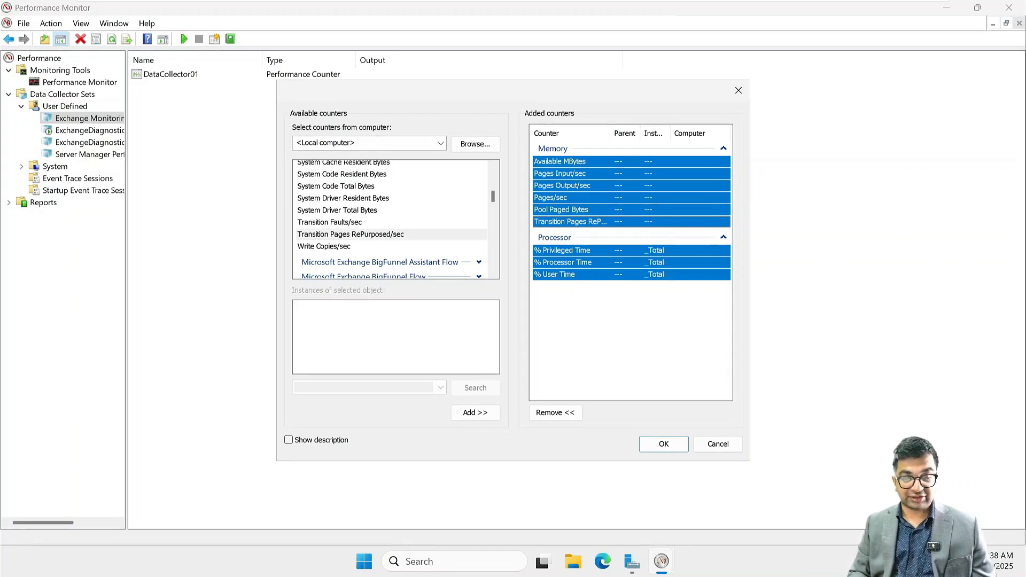
- Collapse the Memory object in the local computer's list of available counters
scroll(443, 210, "up", 7)
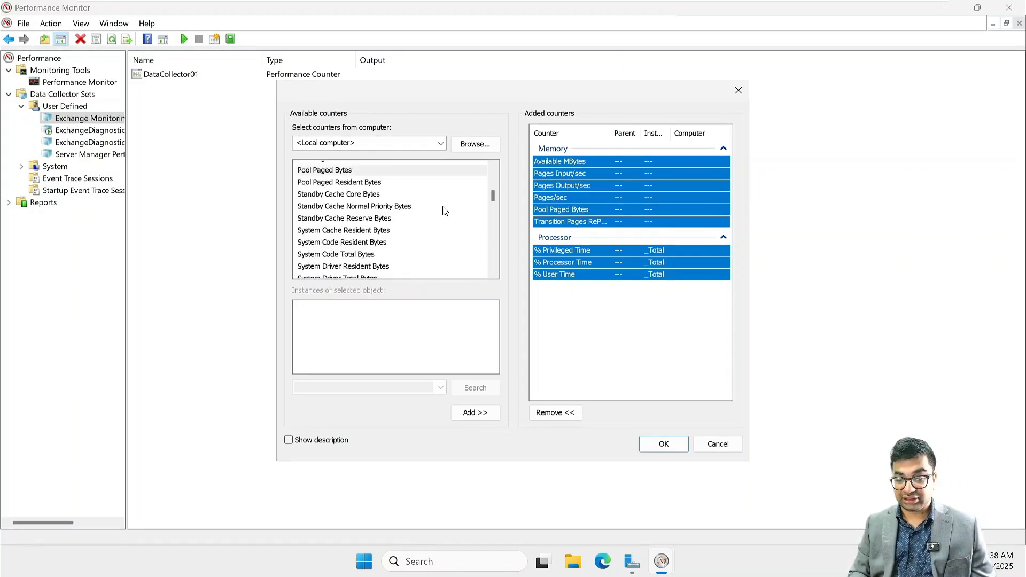
scroll(444, 209, "up", 4)
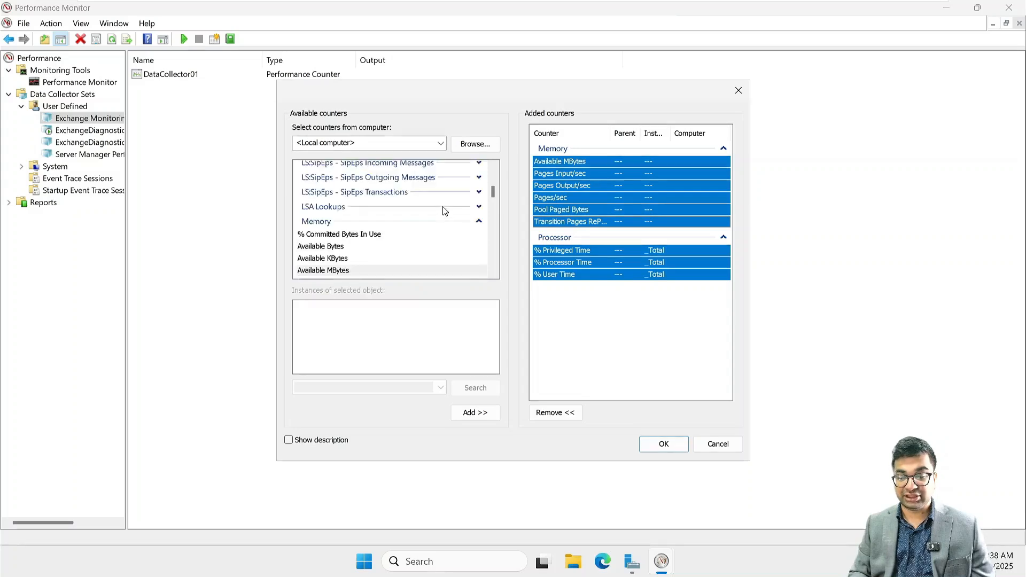
left_click(478, 222)
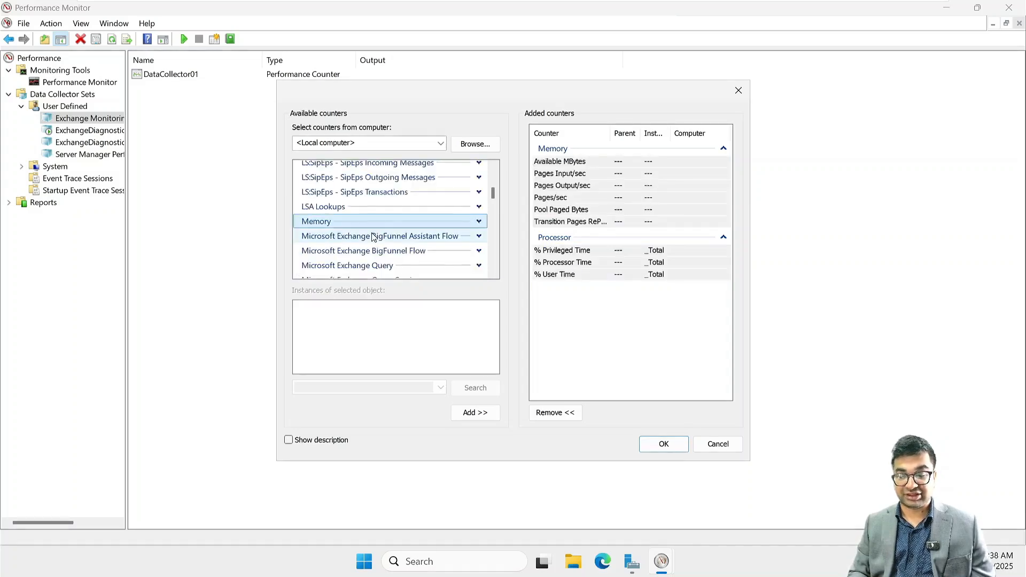
- Expand the MSExchange ADAccess Domain Controllers object among the available counters to show its individual counters
scroll(342, 235, "down", 2)
scroll(372, 236, "down", 2)
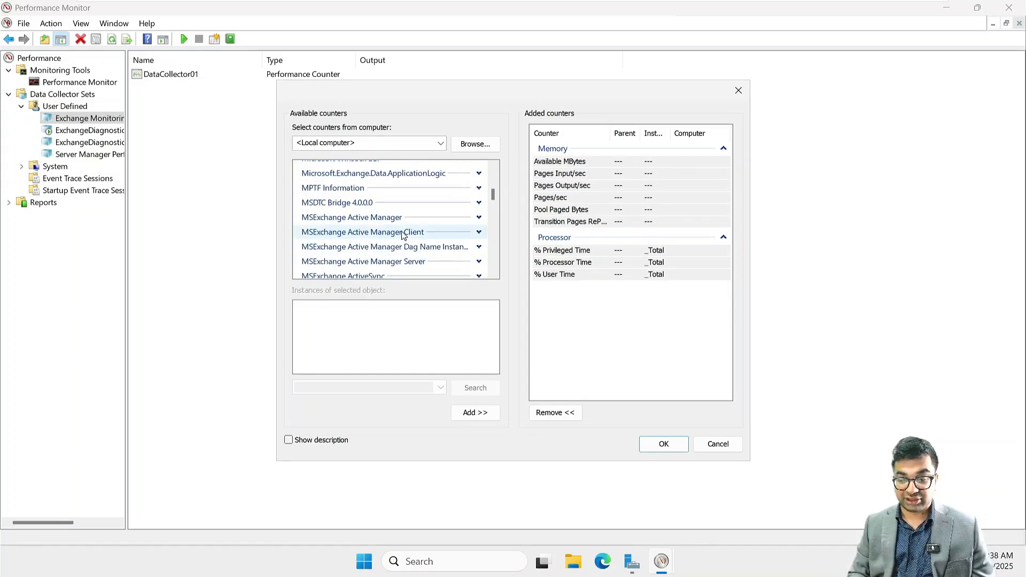
scroll(403, 235, "down", 1)
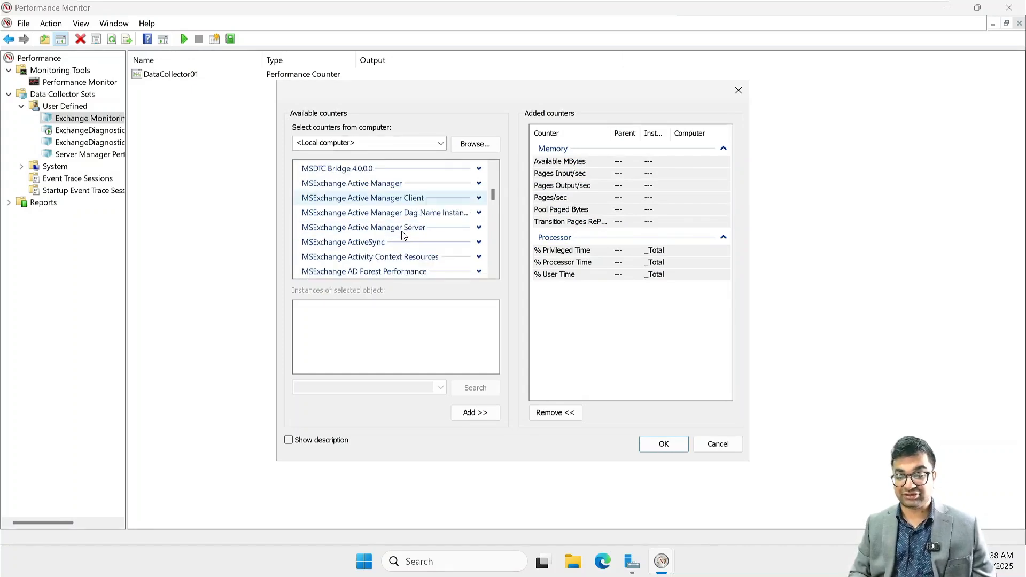
scroll(403, 236, "down", 1)
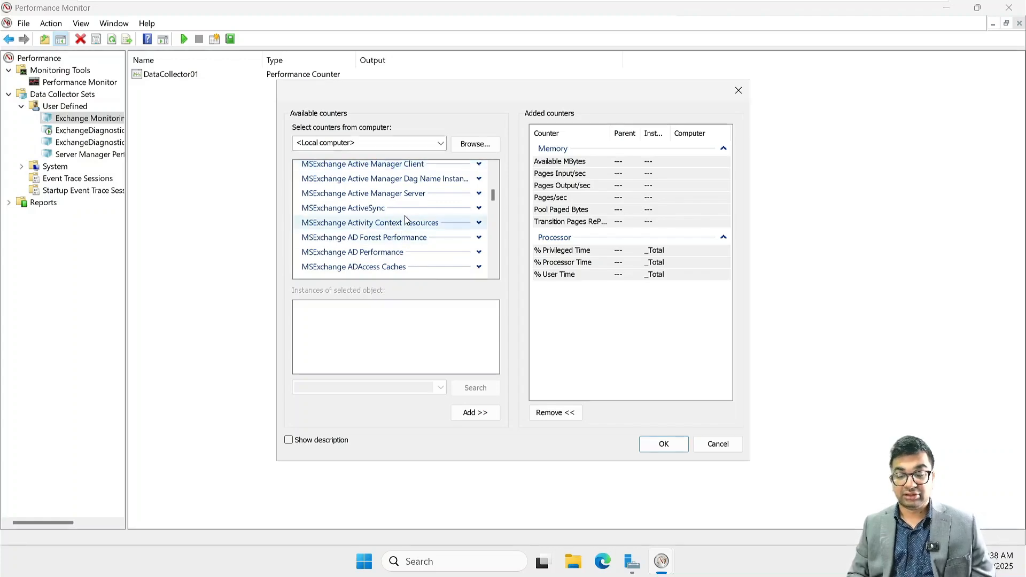
scroll(405, 217, "down", 1)
scroll(407, 220, "down", 1)
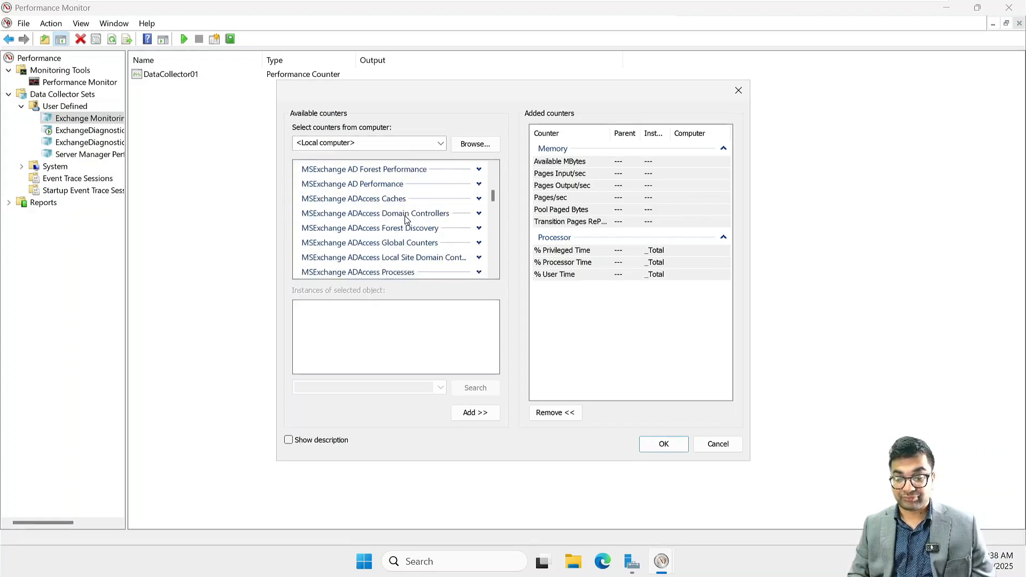
left_click(478, 214)
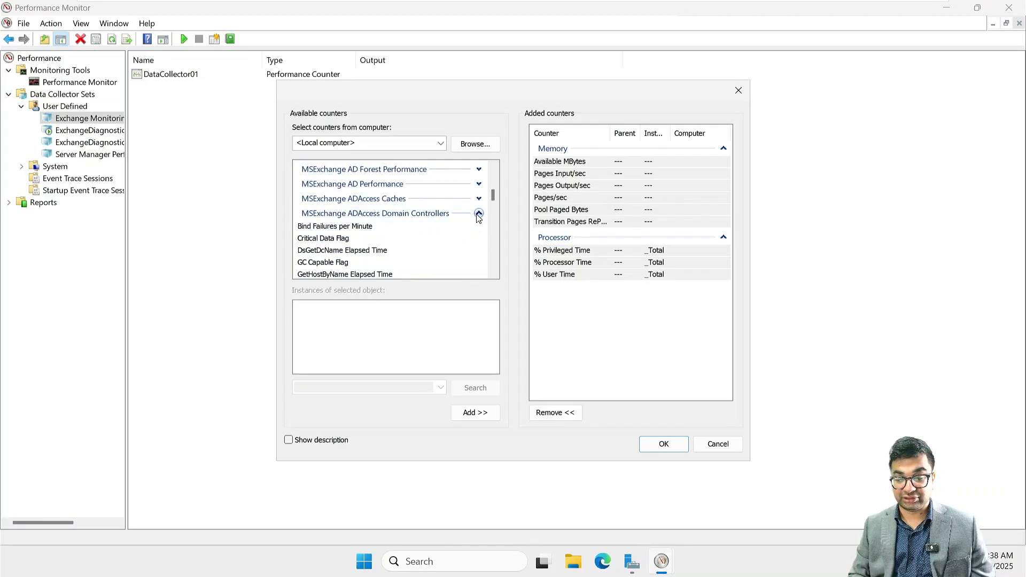
- Add the counters LDAP Read Time, LDAP Search Time, LDAP Searches Timed Out per Minute and Long Running LDAP Operations/min from MSExchange ADAccess Domain Controllers
scroll(395, 237, "down", 1)
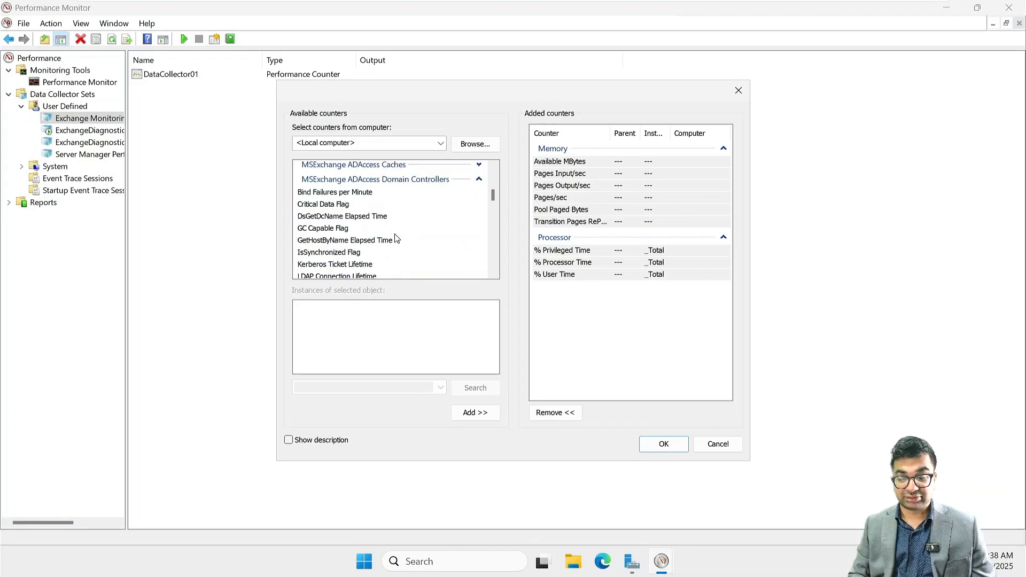
scroll(409, 223, "down", 1)
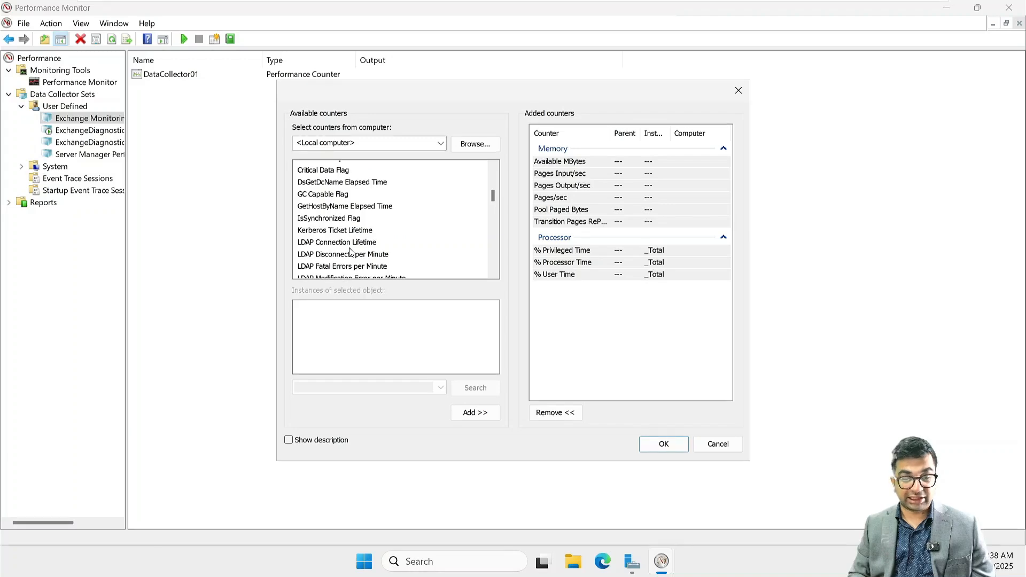
scroll(350, 251, "down", 1)
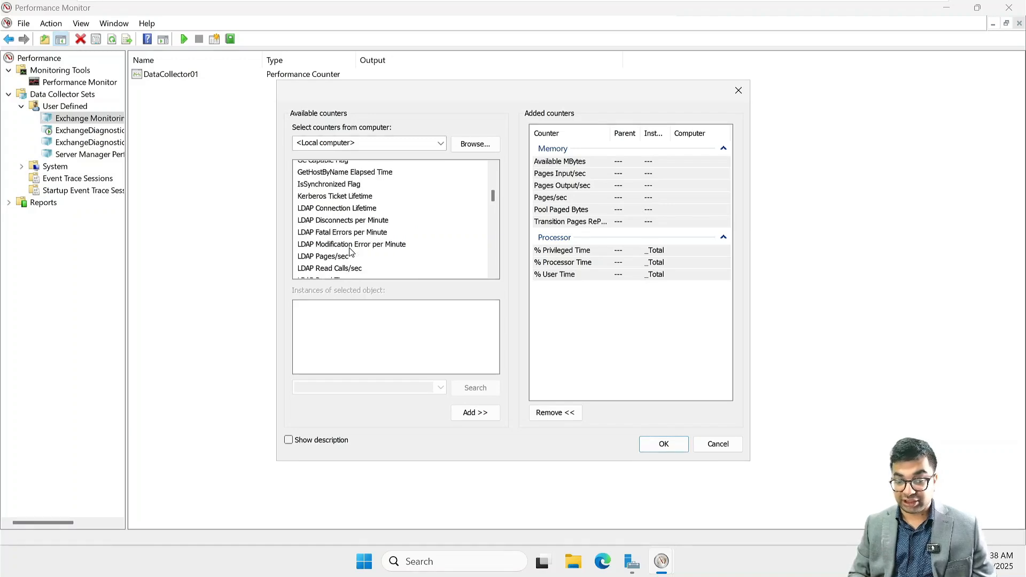
scroll(366, 238, "down", 1)
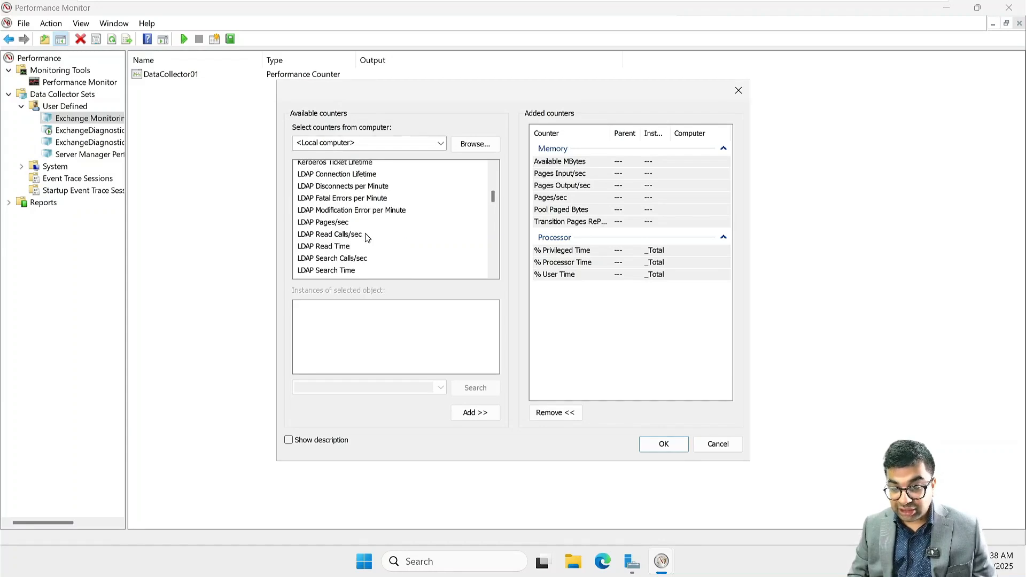
left_click(328, 247)
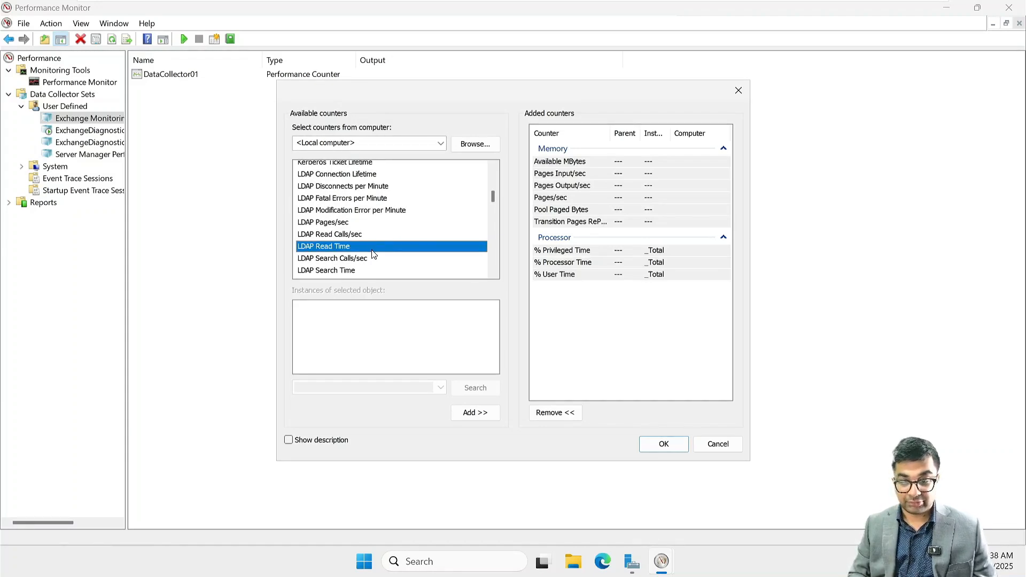
left_click(334, 271, "ctrl")
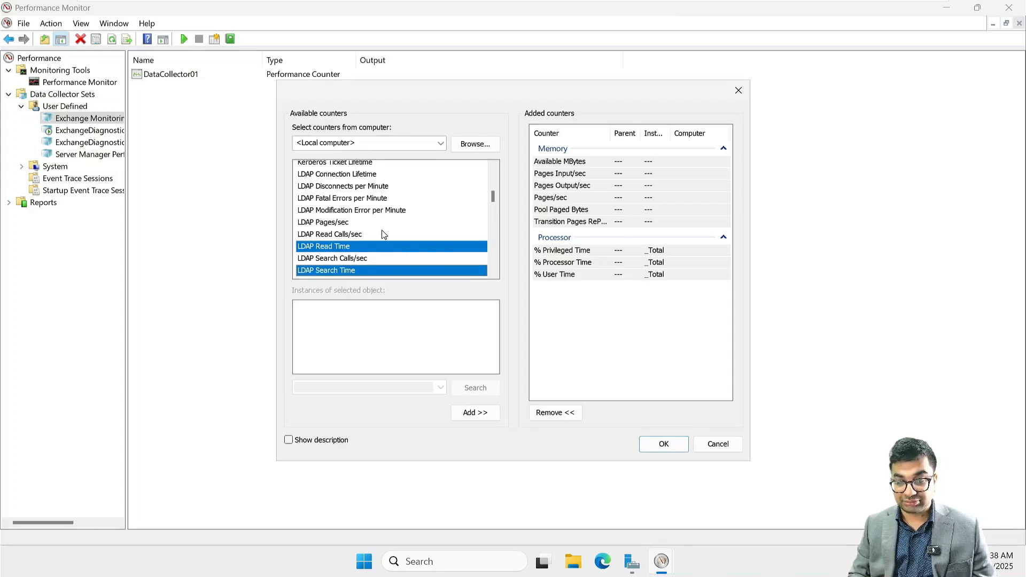
scroll(384, 235, "down", 2)
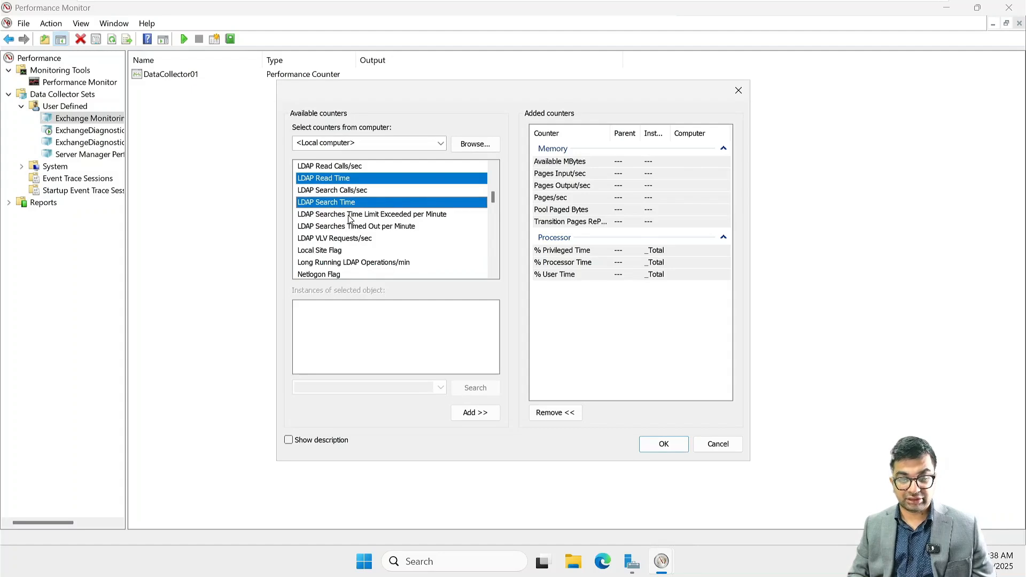
left_click(360, 226, "ctrl")
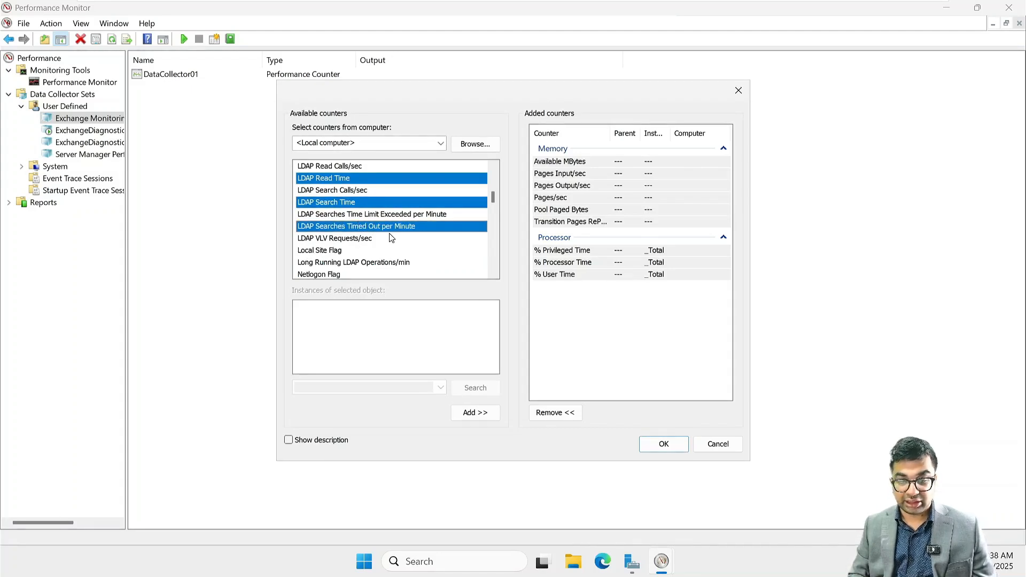
left_click(368, 263, "ctrl")
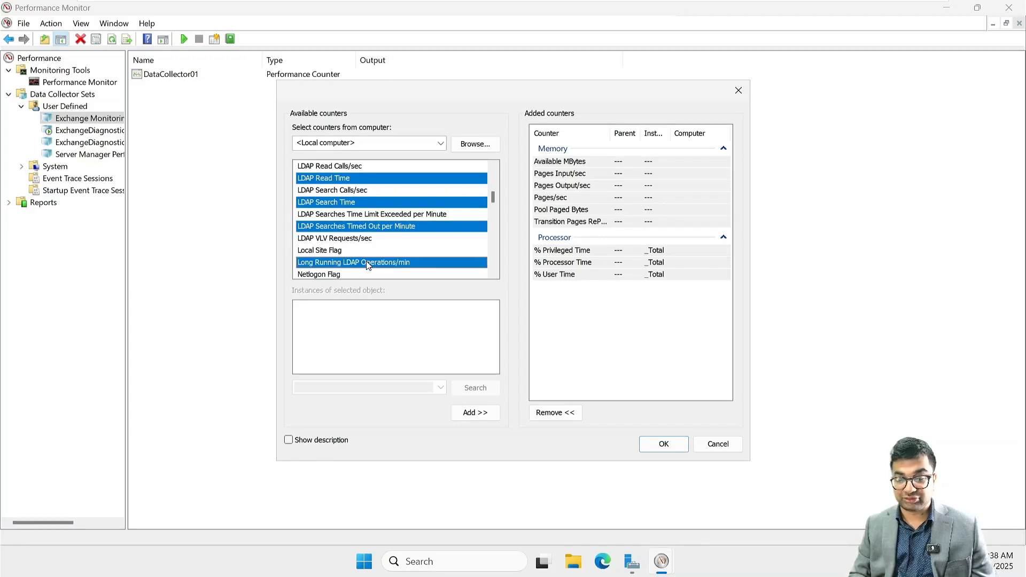
left_click(479, 414)
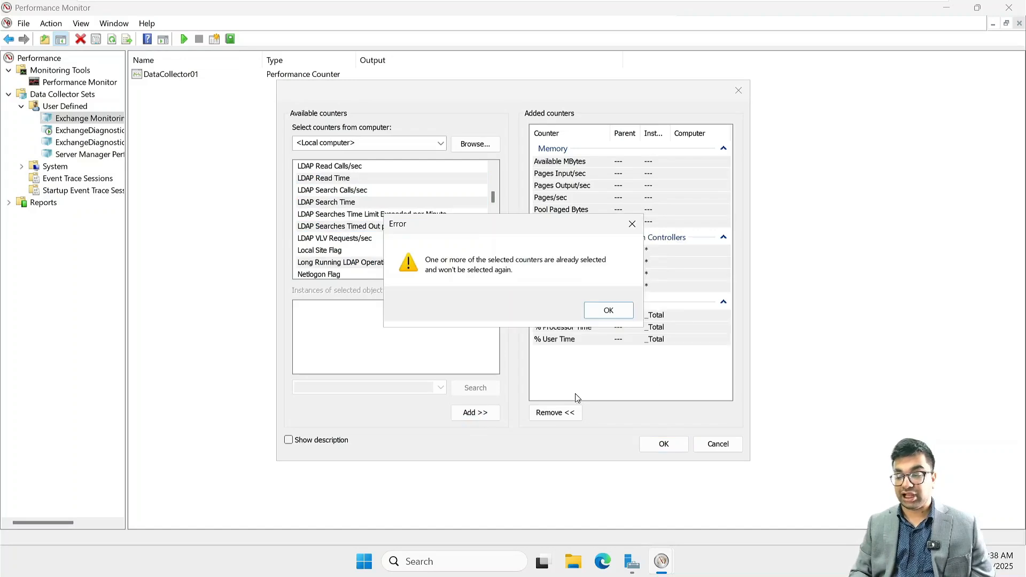
left_click(614, 314)
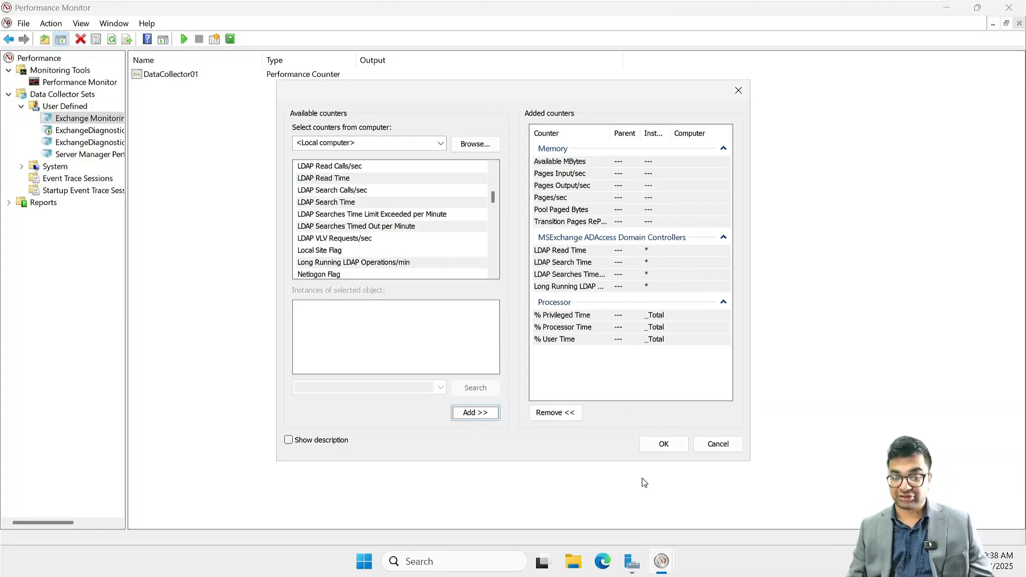
- Accept the added counters and finish the data collector with a sample interval of 1 minute
left_click(671, 449)
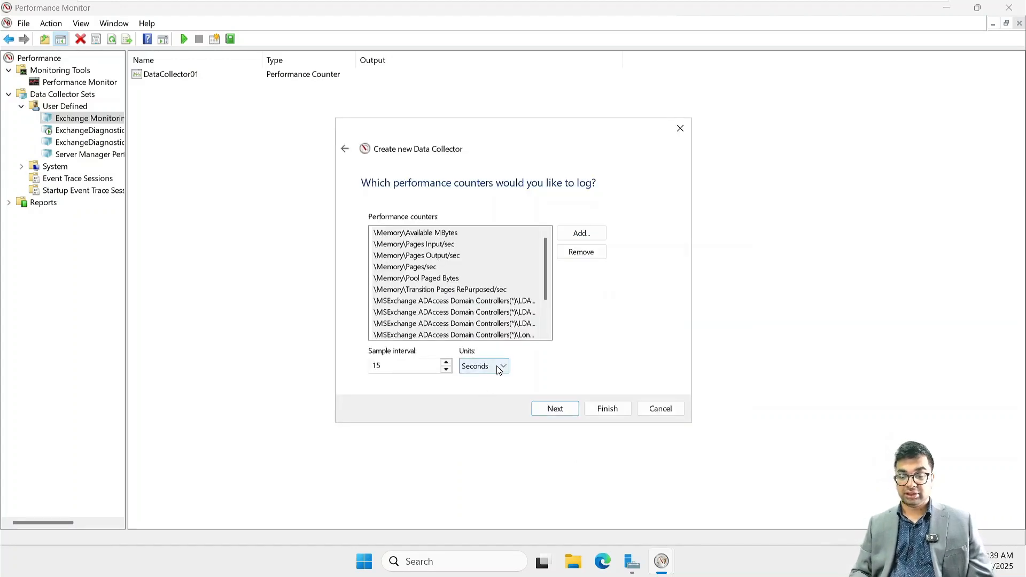
left_click(504, 368)
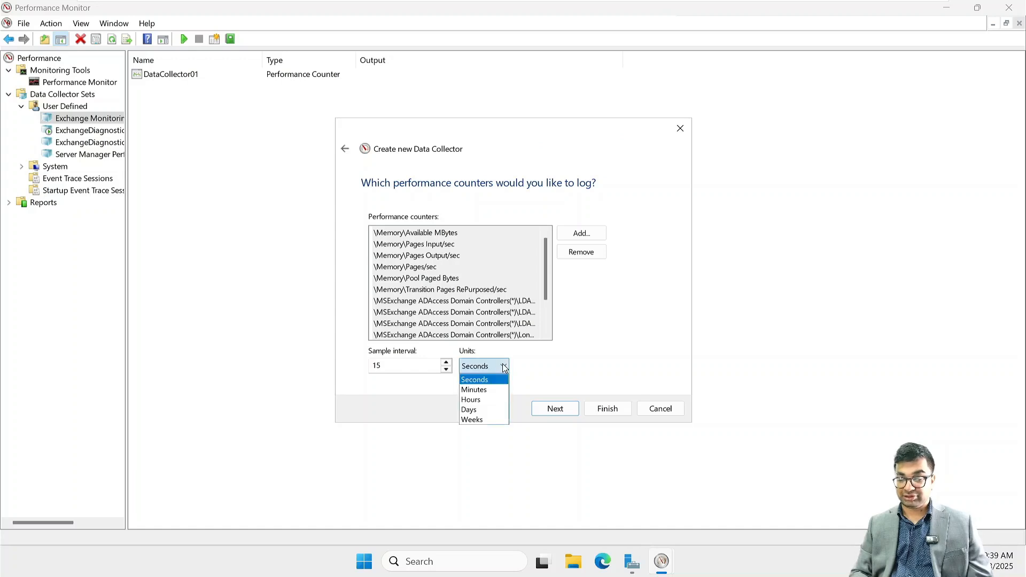
left_click(492, 393)
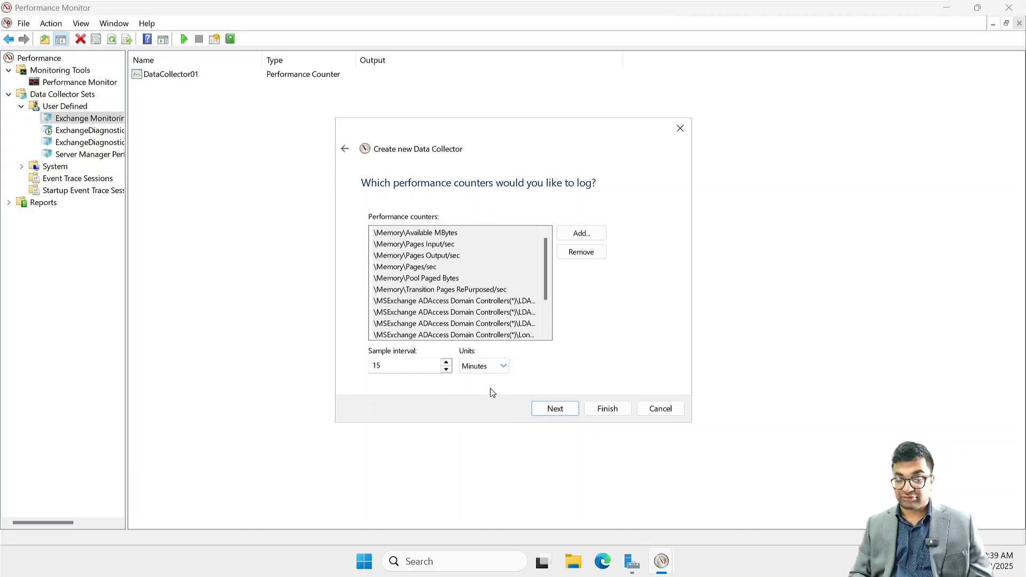
left_click(400, 364)
key("BackSpace")
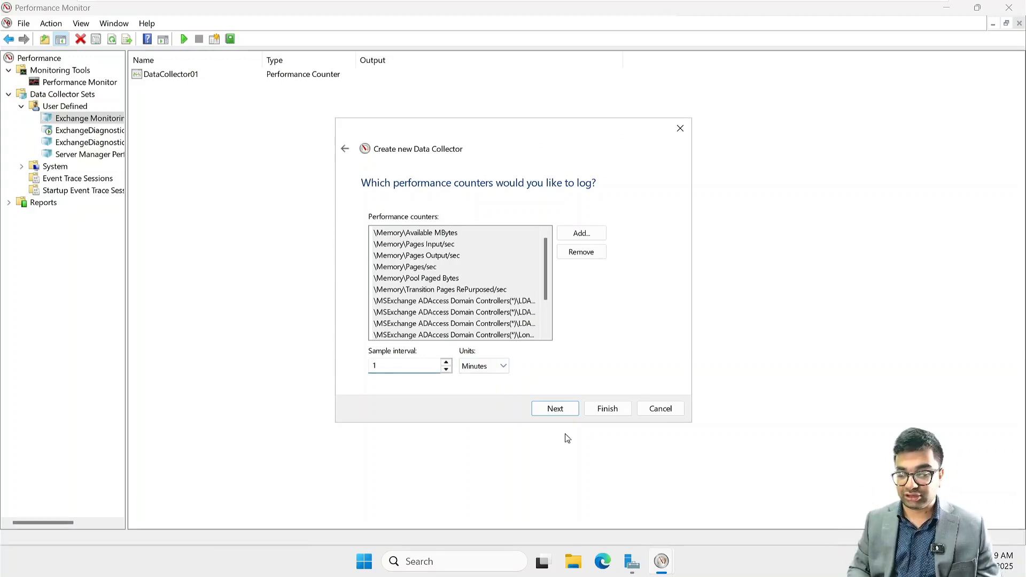
left_click(614, 408)
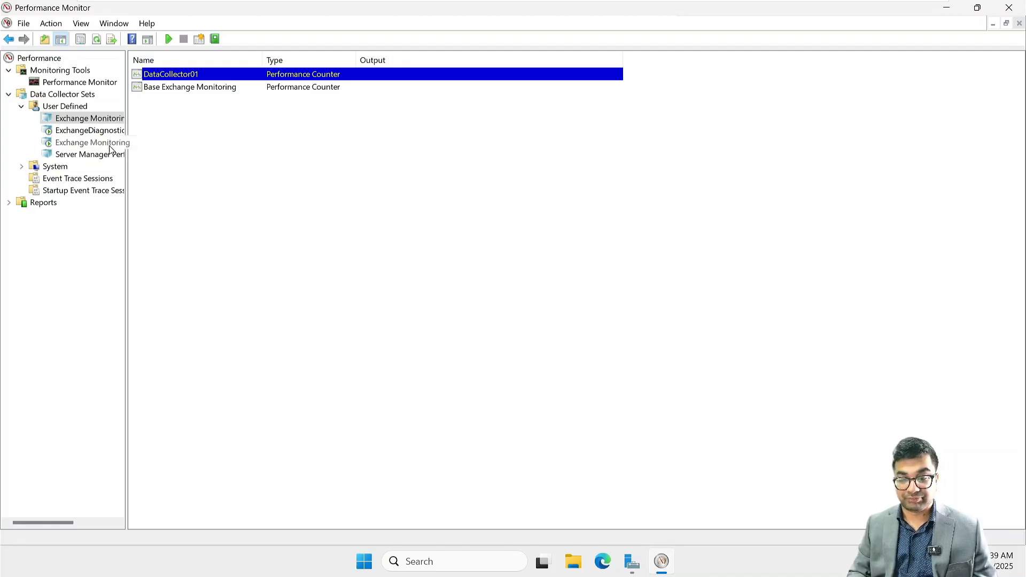
- Start a new performance counter data collector named Mailbox Role Monitoring in the Exchange Monitoring set
right_click(98, 122)
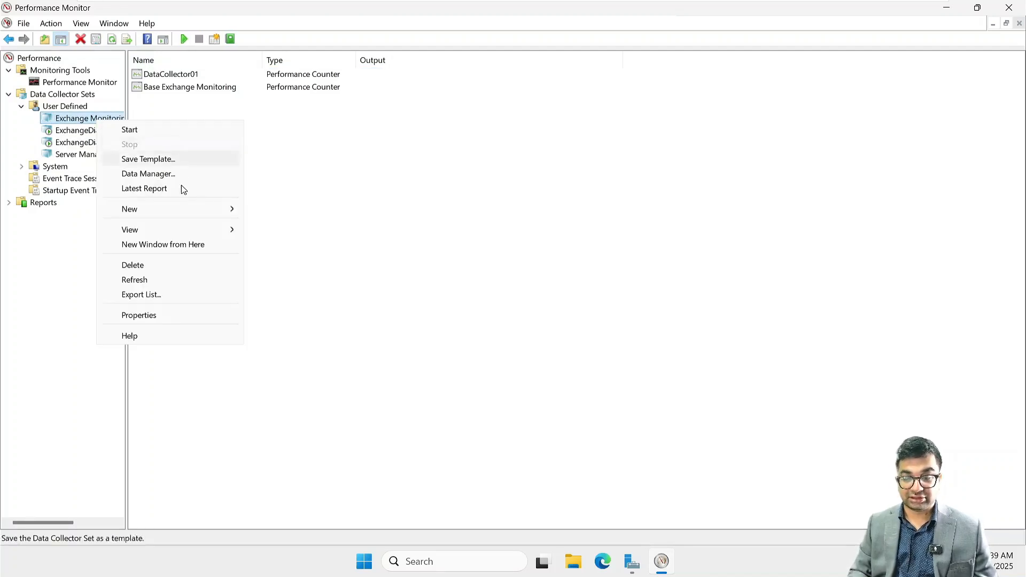
mouse_move(193, 210)
left_click(286, 210)
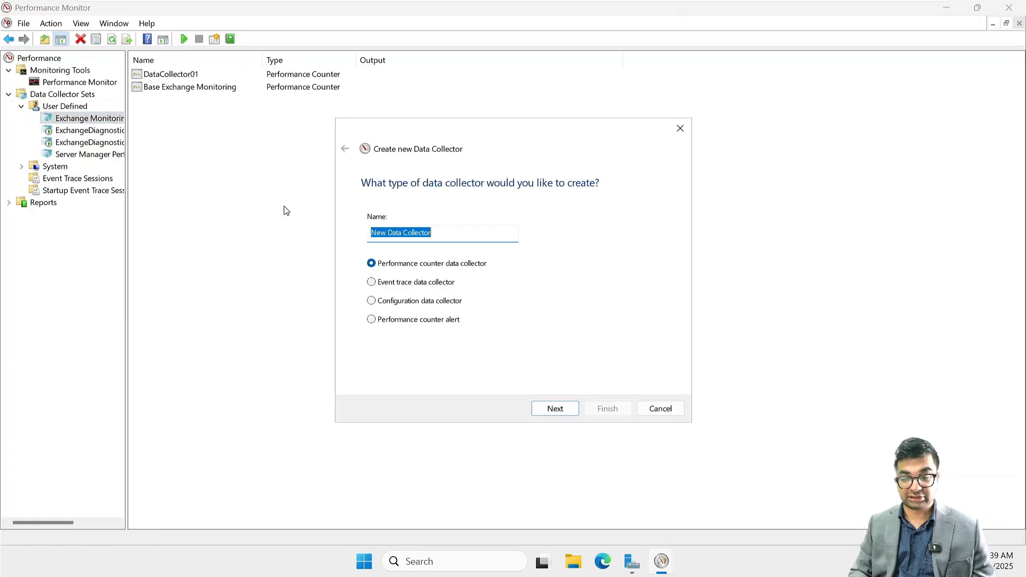
type("Mai")
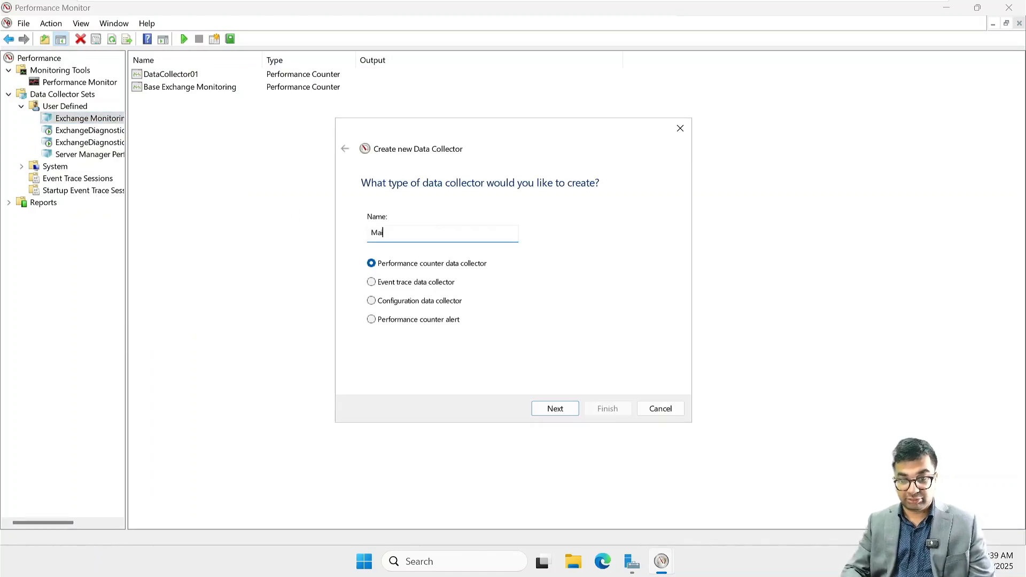
type("lbox Role")
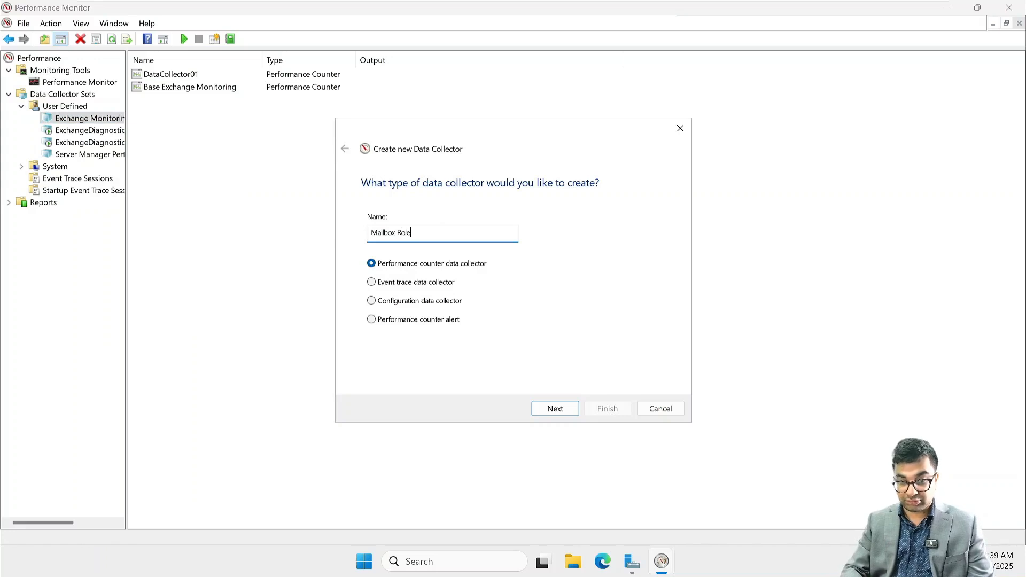
type(" Monitoring")
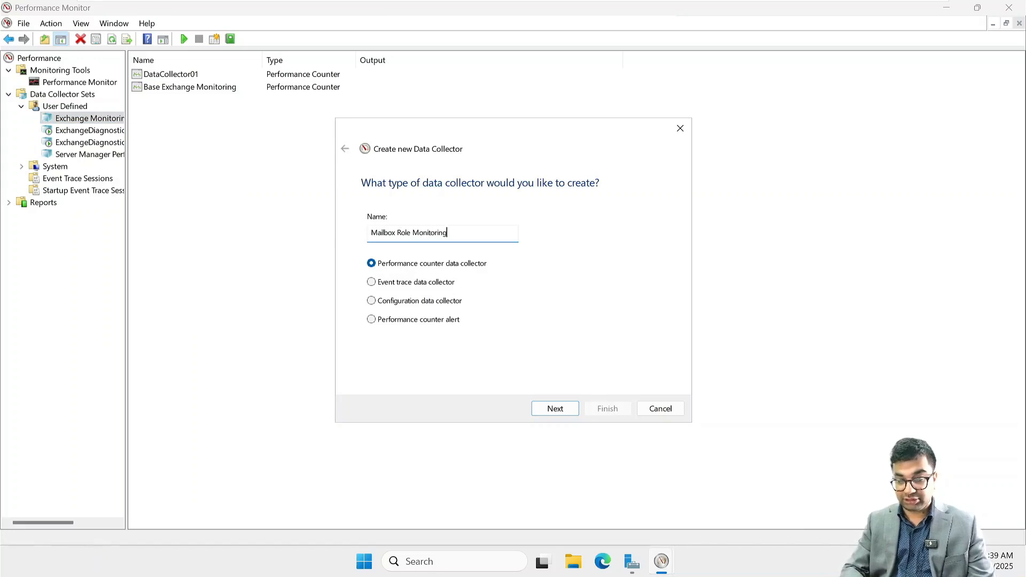
left_click(557, 410)
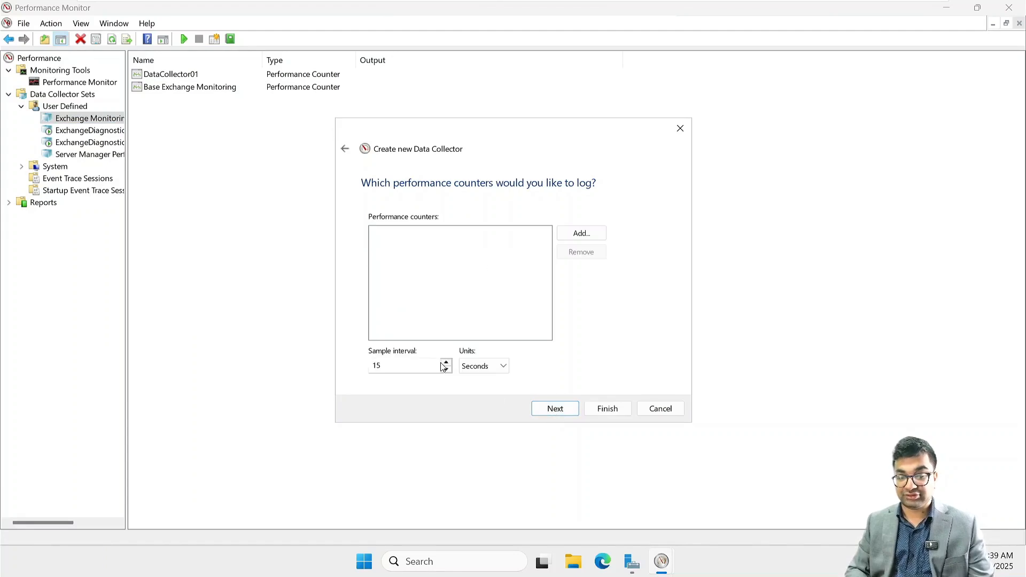
- Open the counter selection for the Mailbox Role Monitoring collector and expand the LogicalDisk object to show its counters
left_click(572, 237)
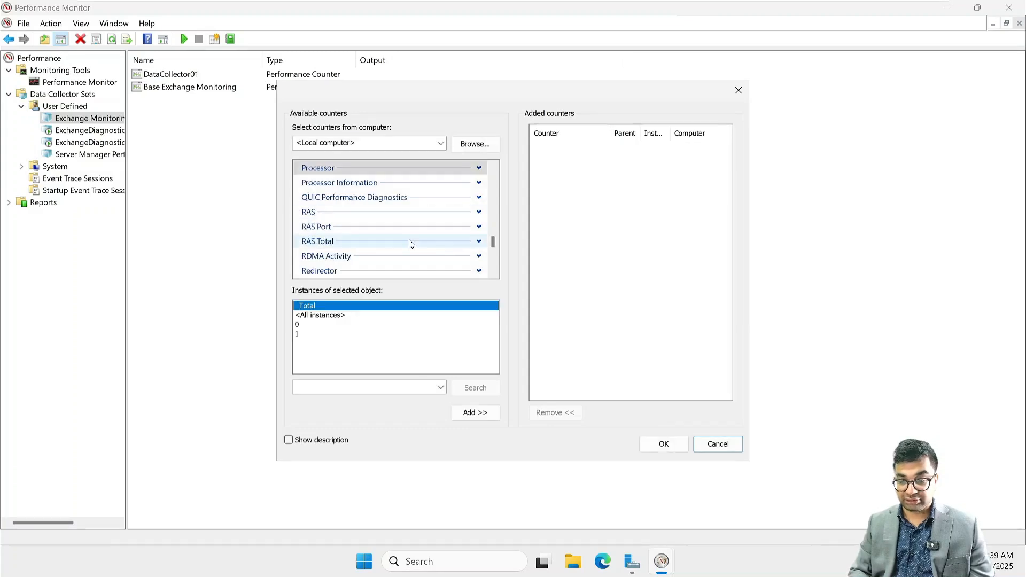
scroll(410, 244, "down", 1)
scroll(411, 244, "up", 5)
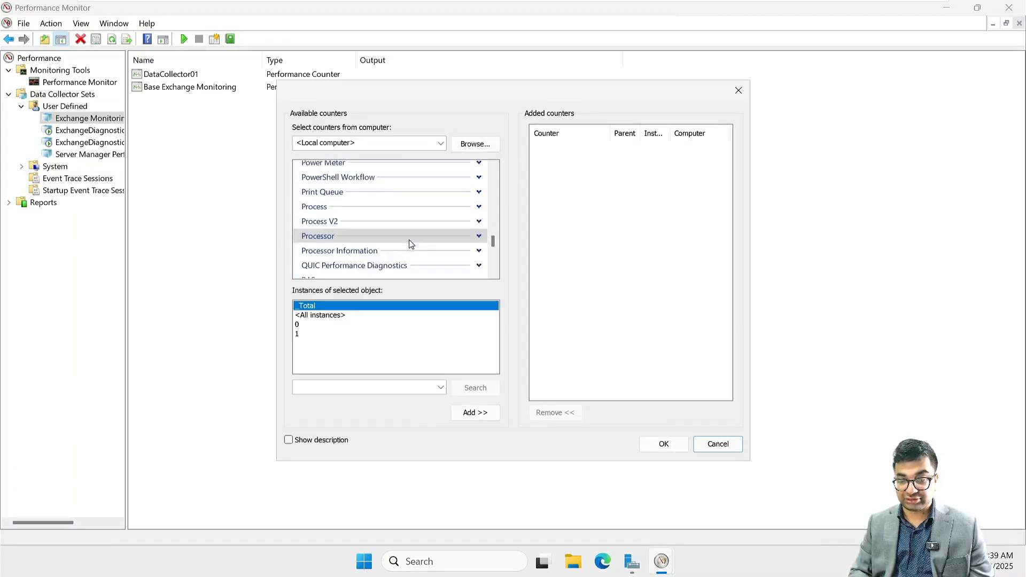
scroll(410, 243, "up", 3)
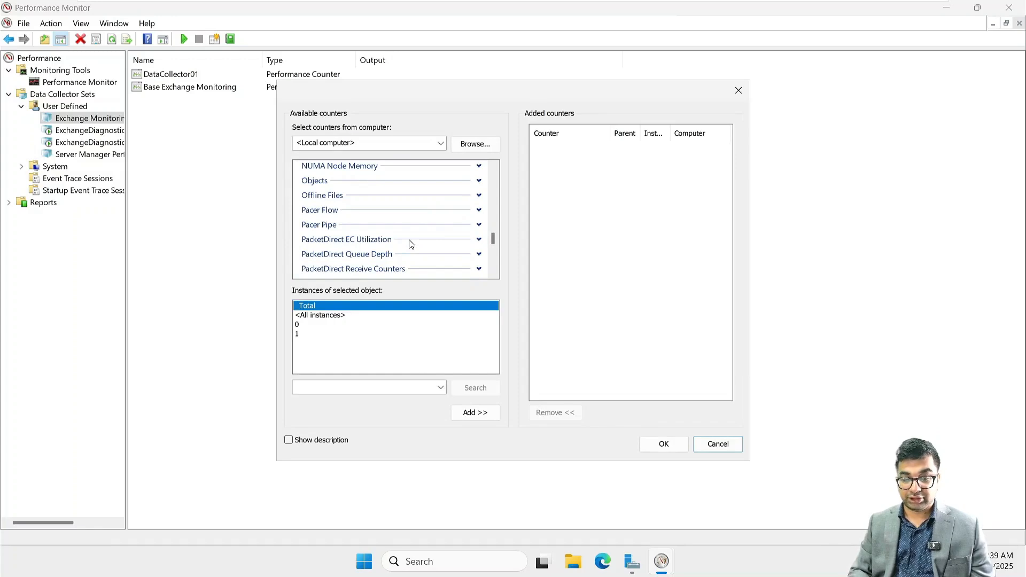
scroll(411, 243, "up", 2)
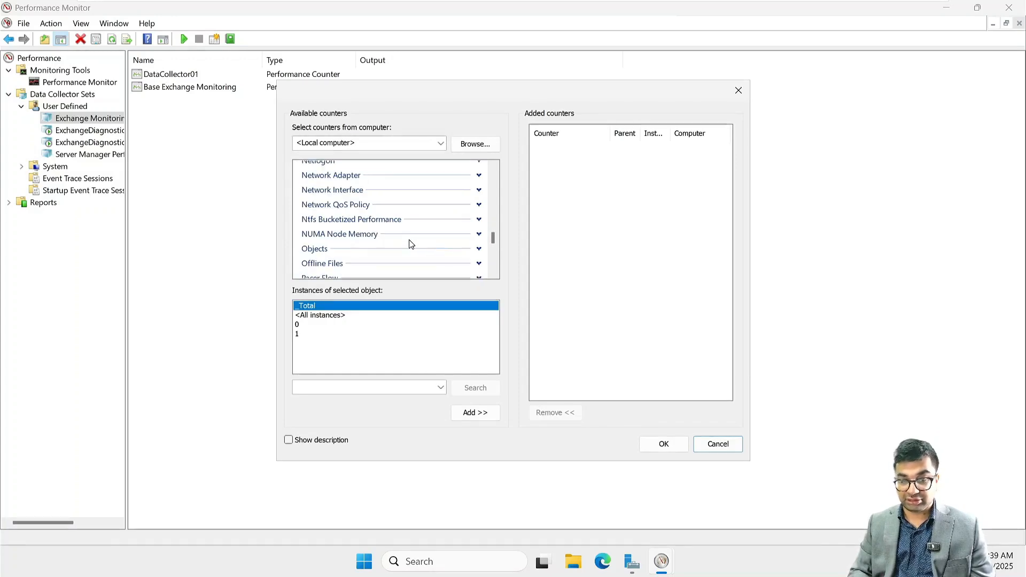
scroll(411, 243, "up", 4)
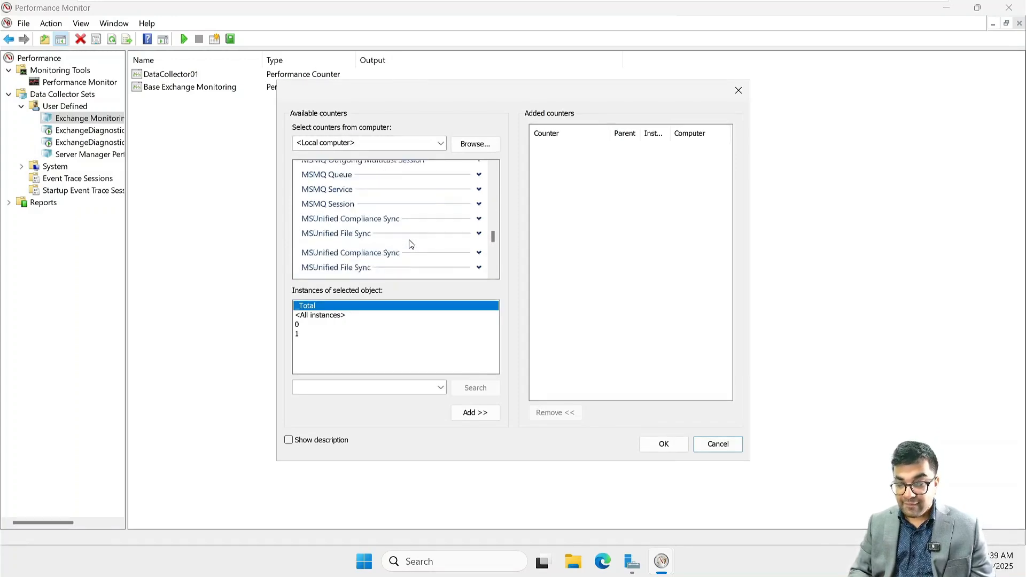
scroll(410, 244, "up", 10)
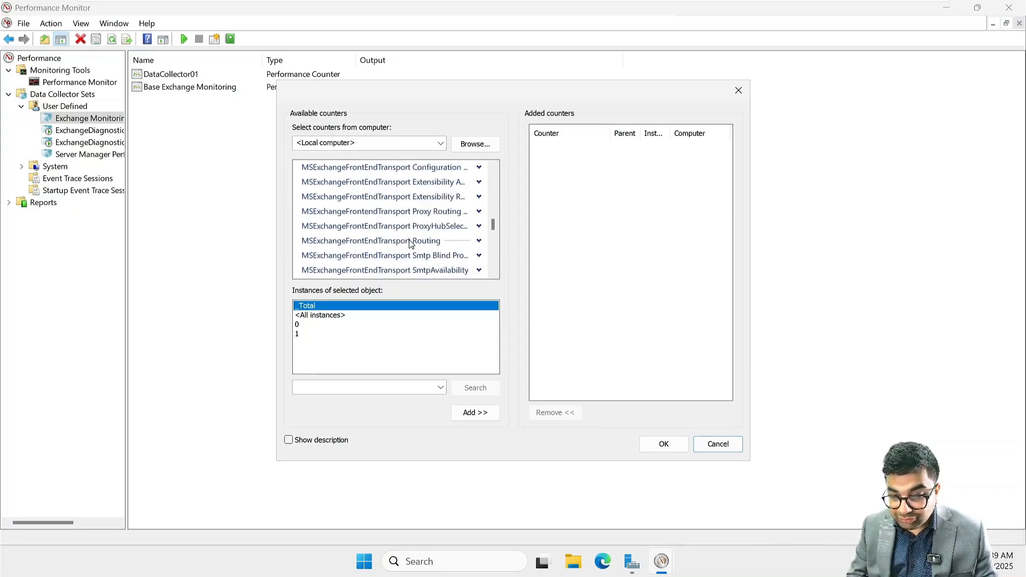
scroll(410, 244, "up", 12)
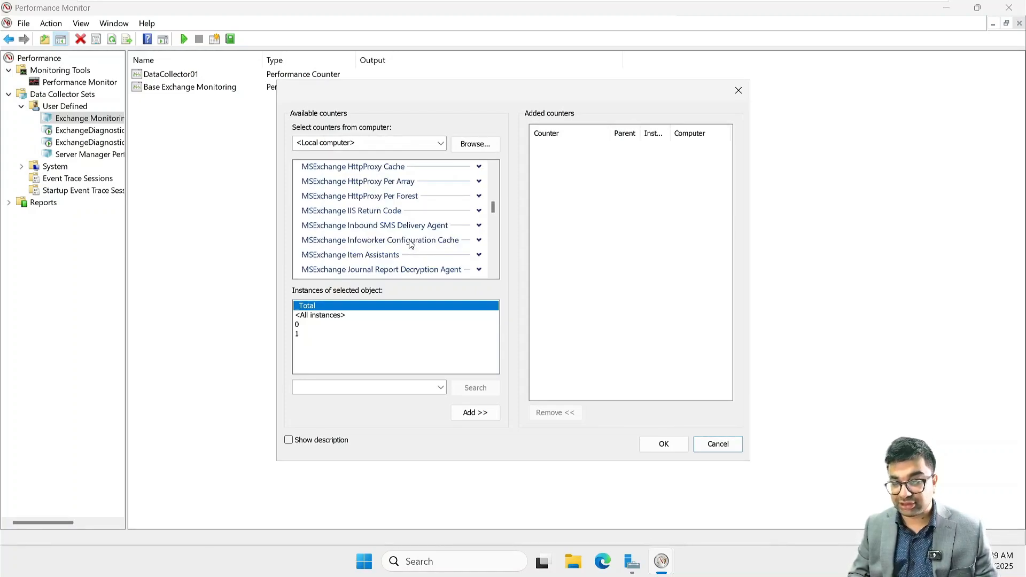
scroll(411, 244, "up", 15)
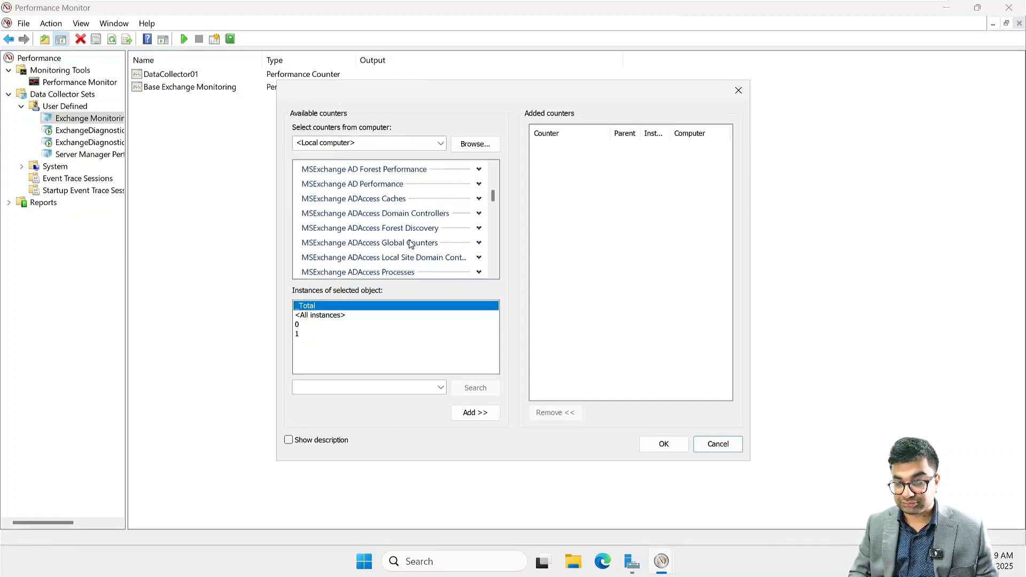
scroll(411, 243, "up", 15)
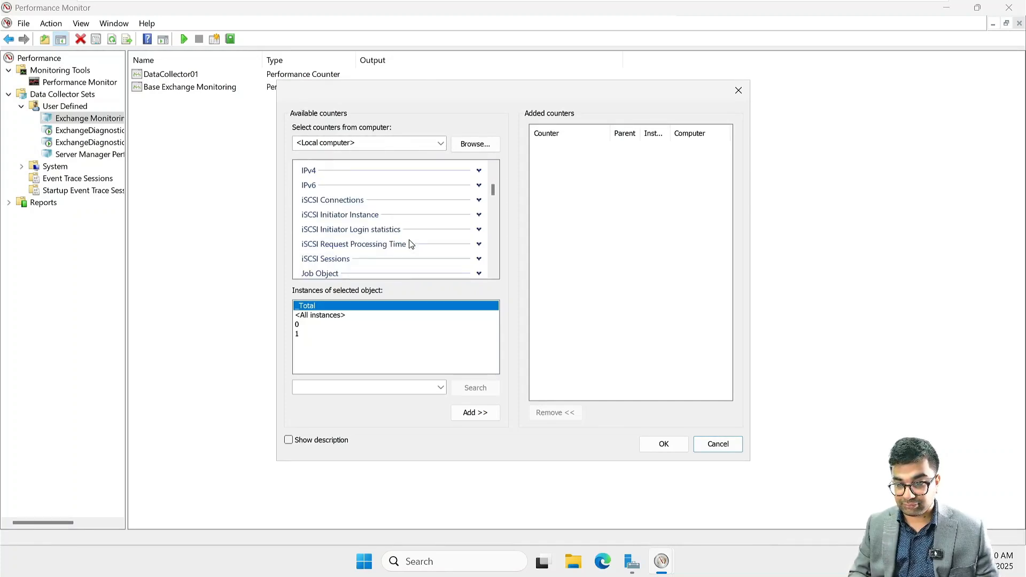
scroll(411, 243, "down", 3)
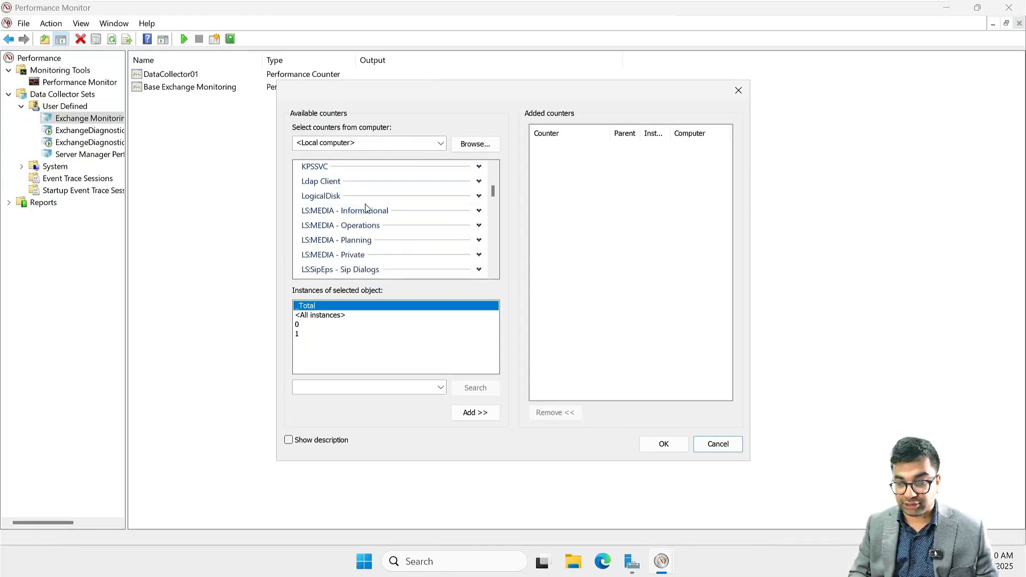
left_click(471, 198)
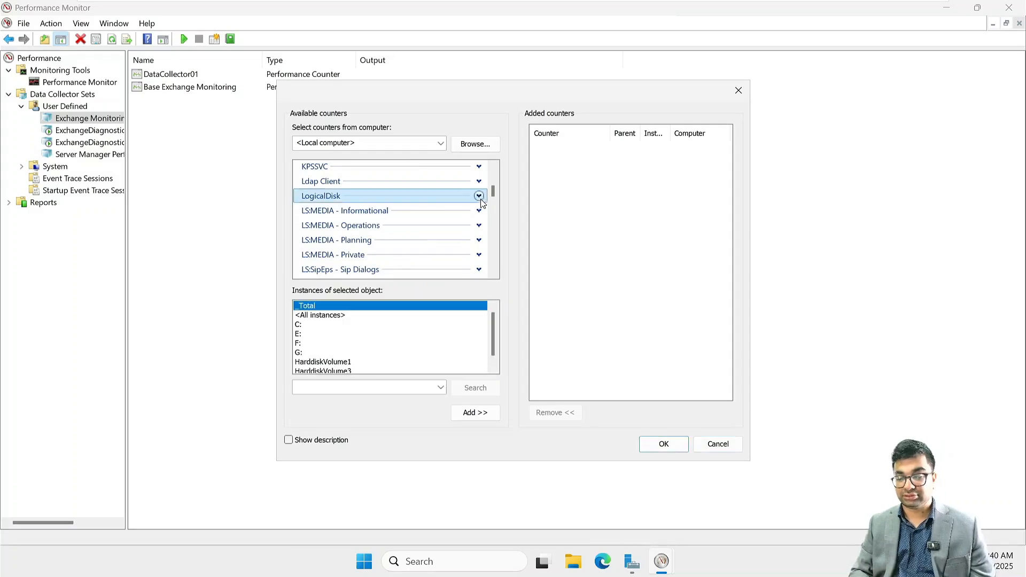
left_click(479, 196)
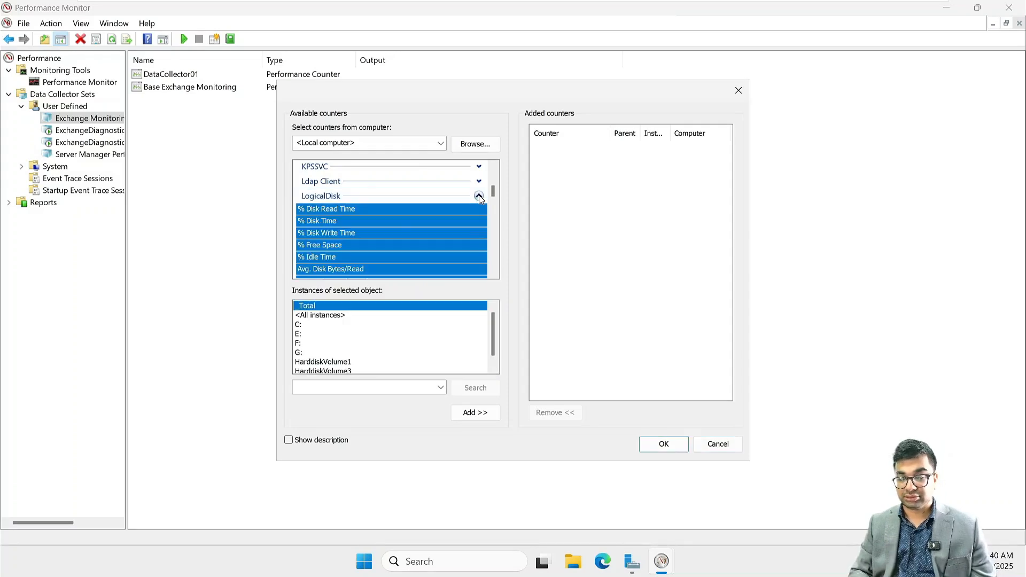
- Add the LogicalDisk counters Avg. Disk sec/Read, Avg. Disk sec/Transfer and Avg. Disk sec/Write for the _Total instance, and collapse LogicalDisk
left_click(396, 208)
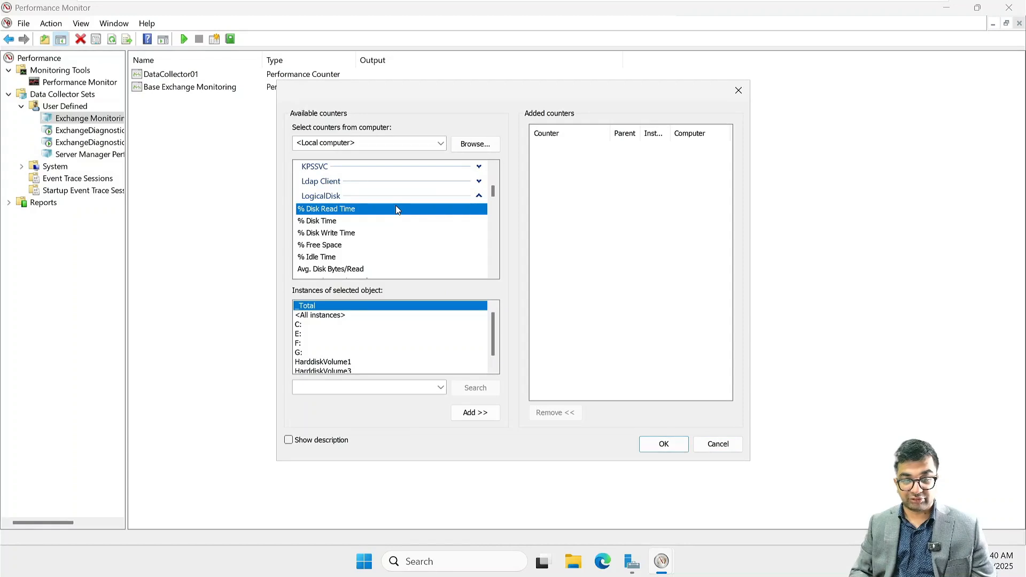
scroll(385, 246, "down", 1)
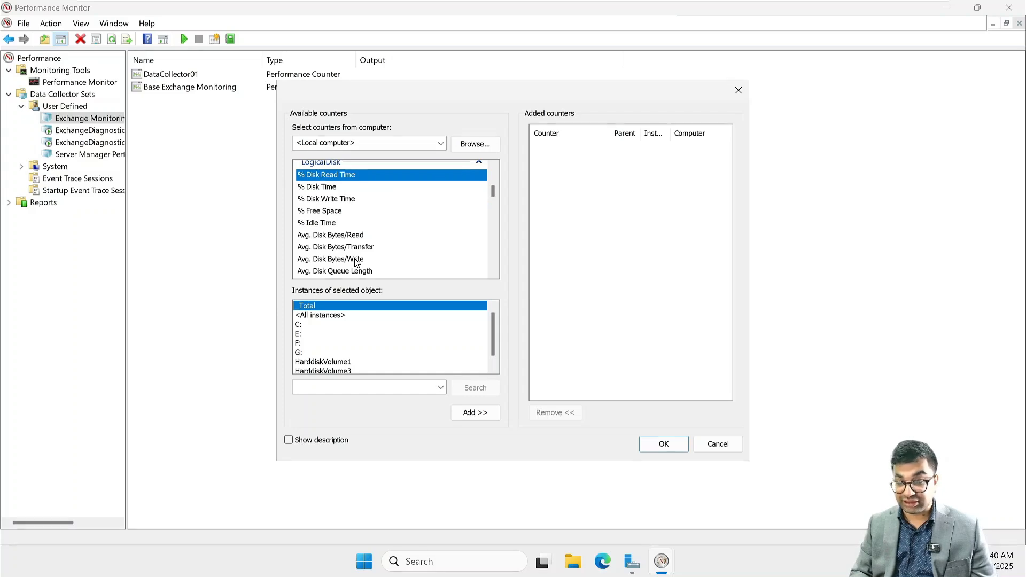
scroll(356, 262, "down", 1)
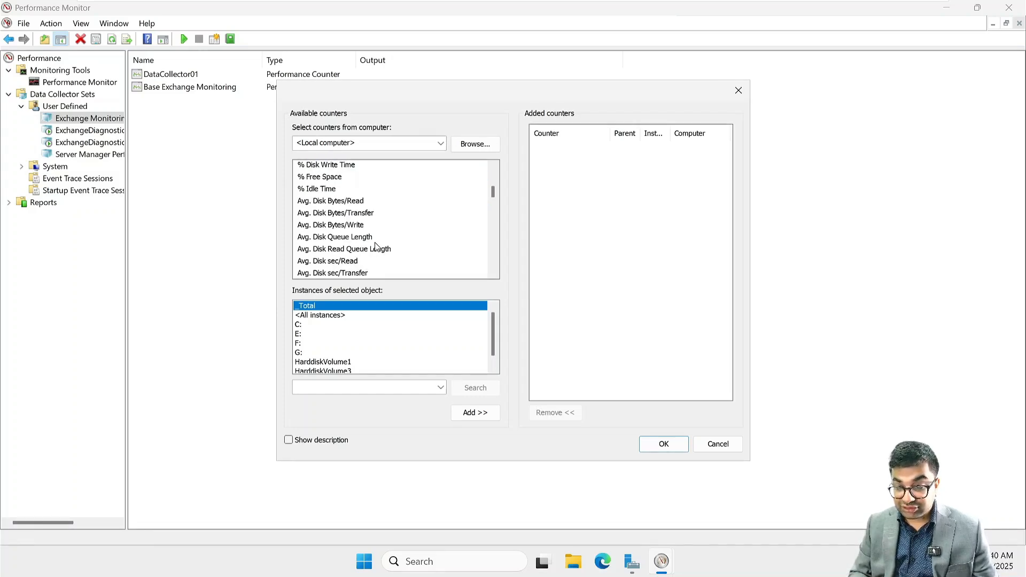
scroll(377, 246, "down", 2)
left_click(334, 193)
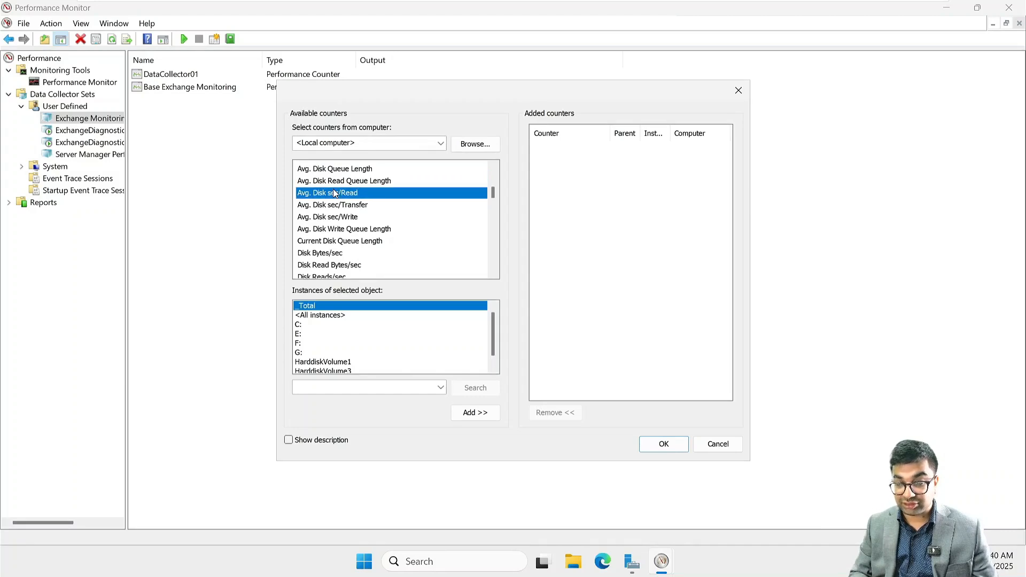
left_click(356, 206, "ctrl")
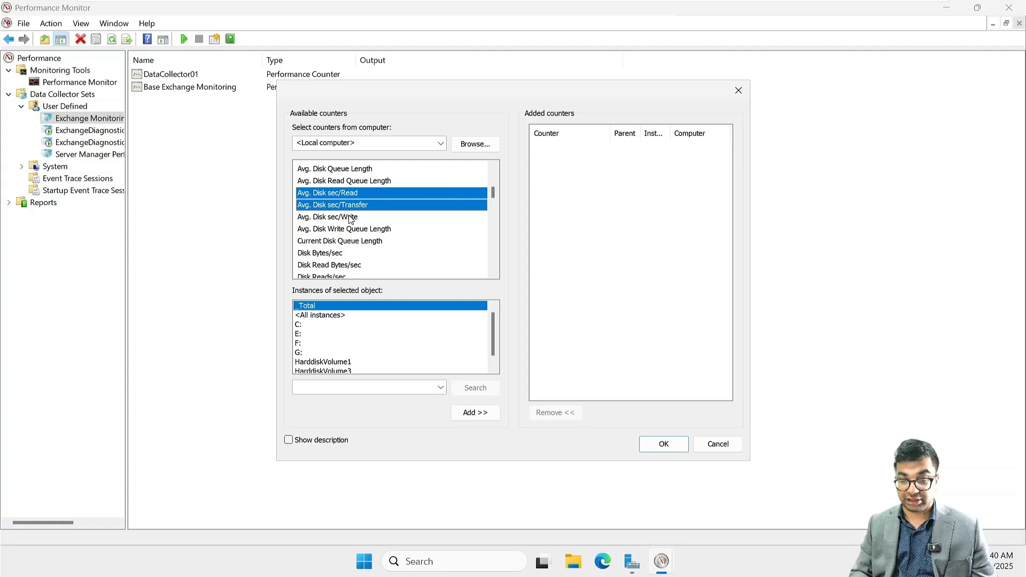
left_click(350, 217, "ctrl")
left_click(481, 414)
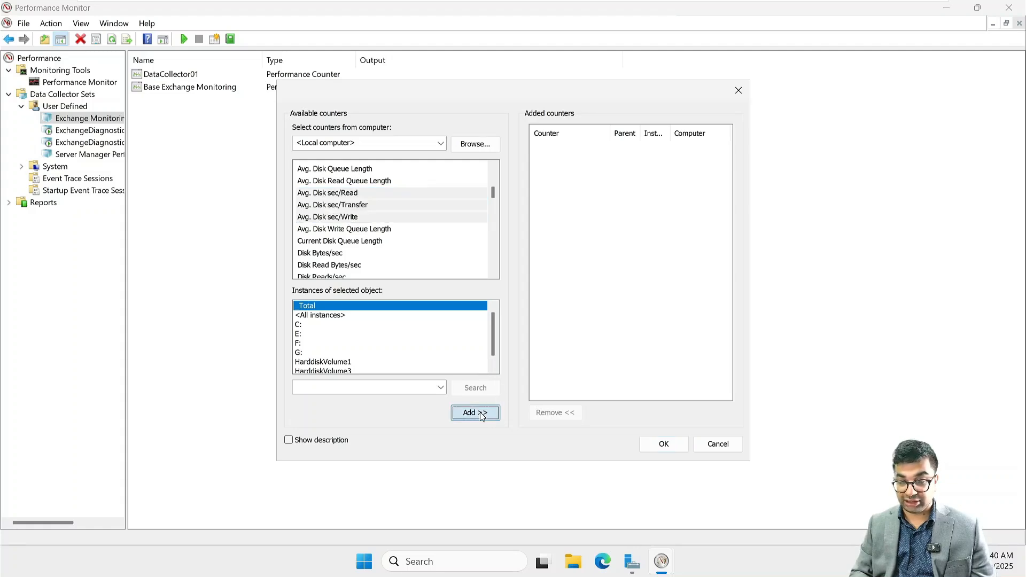
scroll(477, 247, "up", 5)
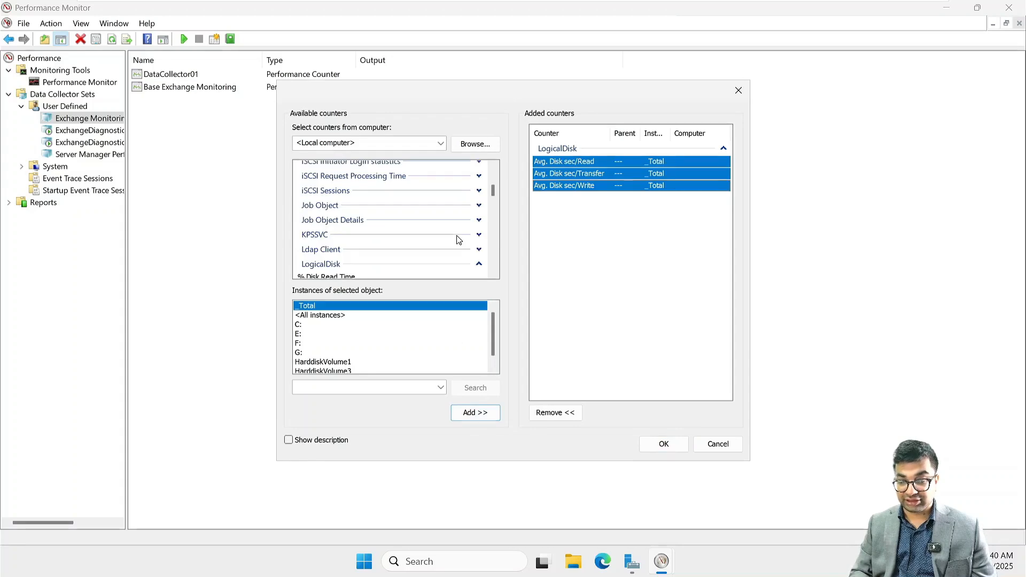
left_click(478, 265)
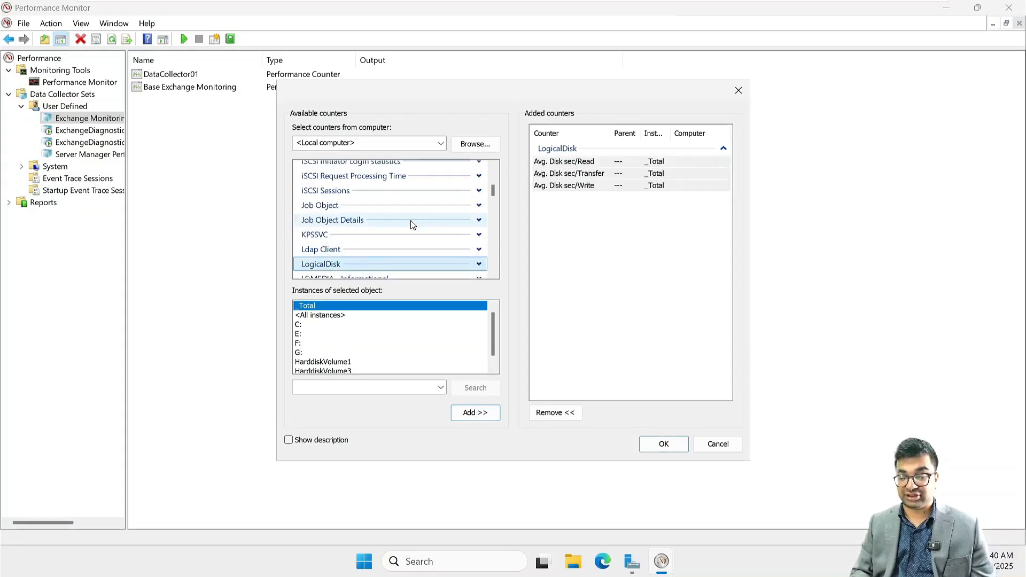
- Find the MSExchangeIS Store object among the available counters and expand it to show its counters
scroll(413, 225, "down", 1)
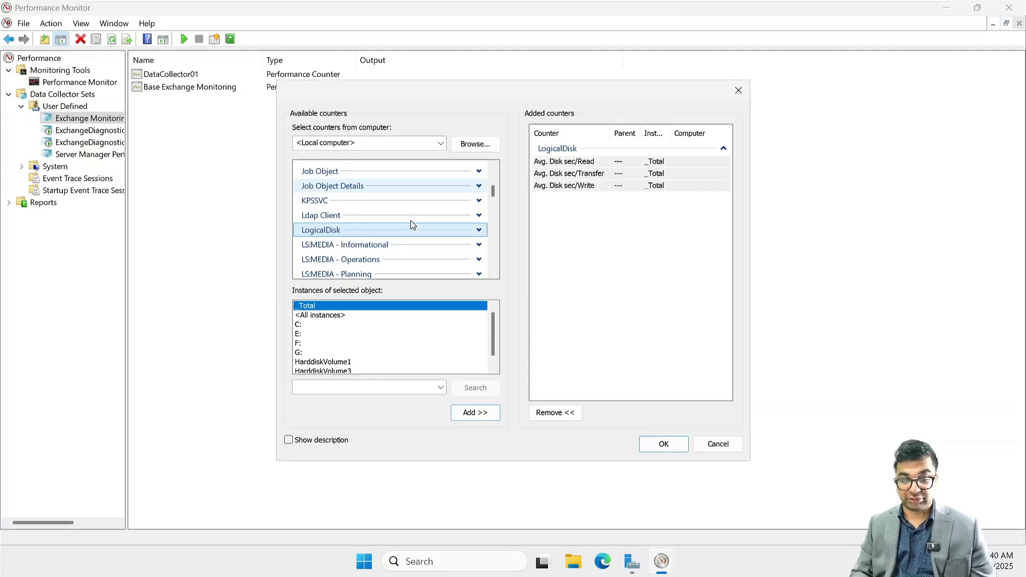
scroll(413, 224, "down", 1)
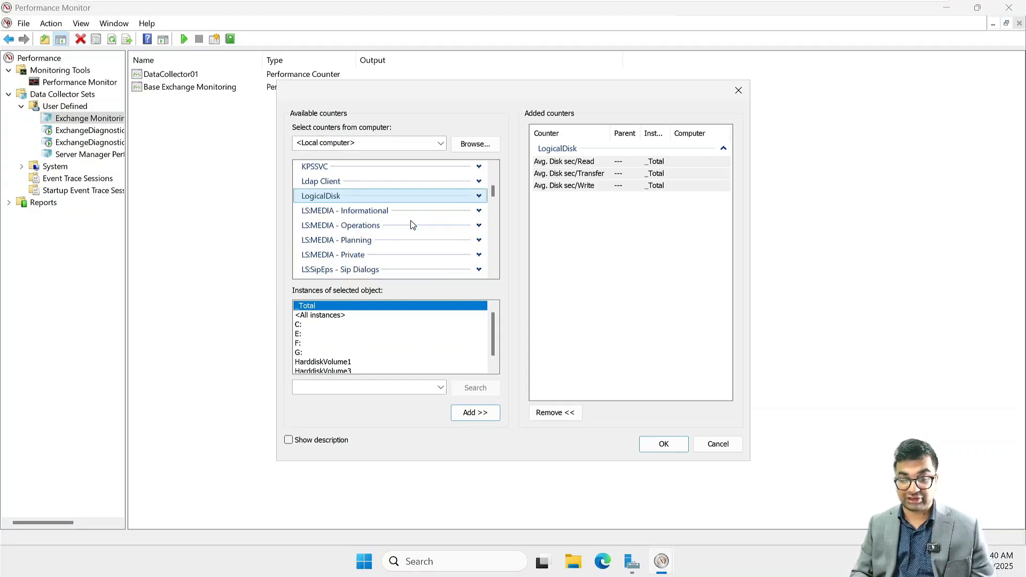
scroll(413, 224, "down", 5)
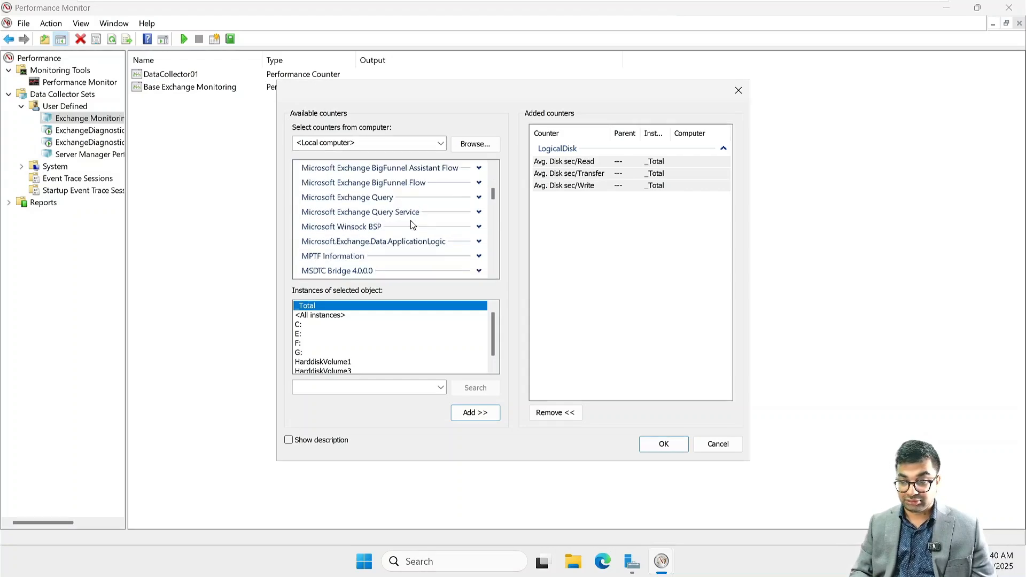
scroll(413, 224, "down", 1)
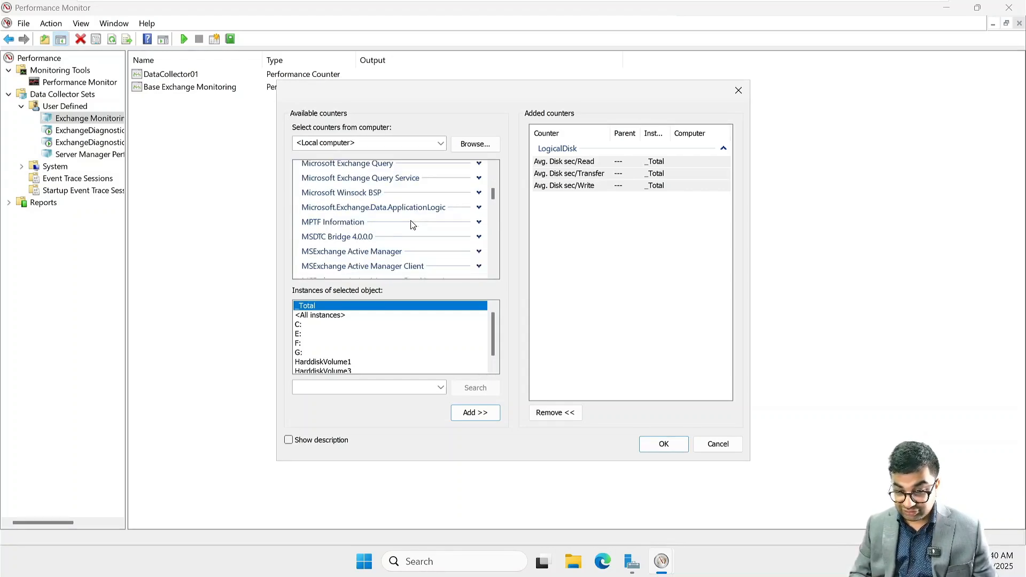
scroll(412, 223, "down", 6)
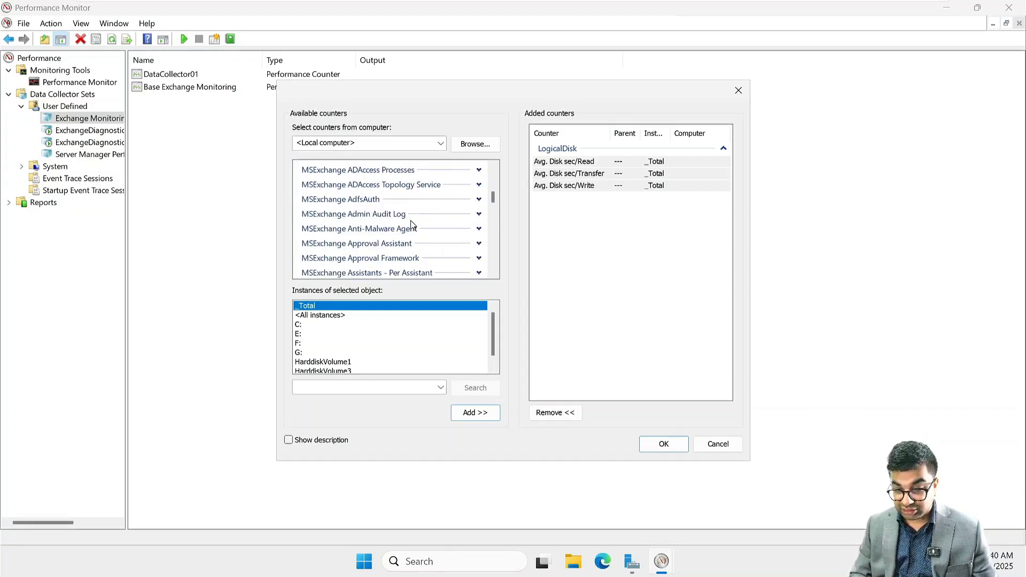
scroll(411, 223, "down", 8)
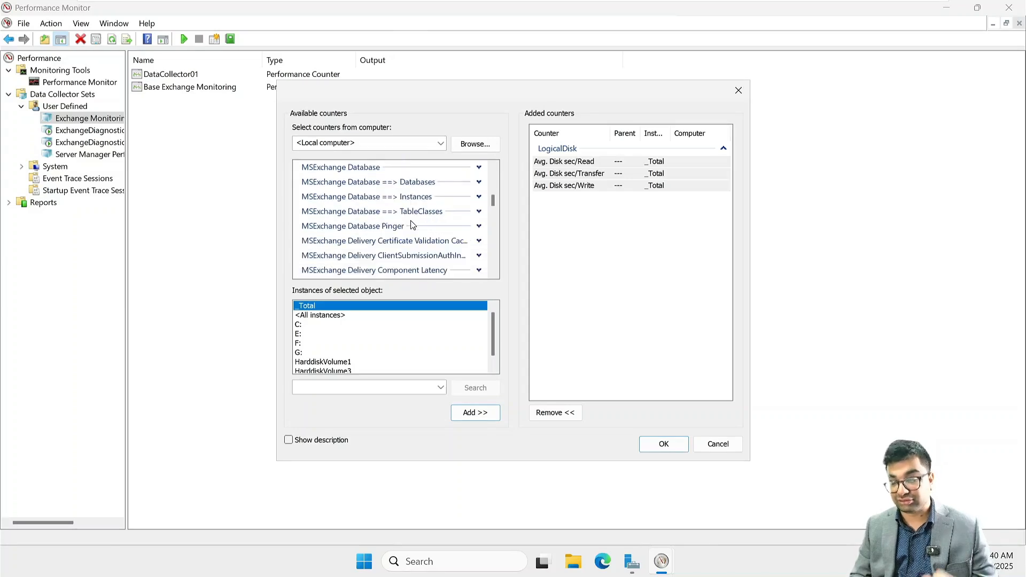
scroll(412, 224, "down", 8)
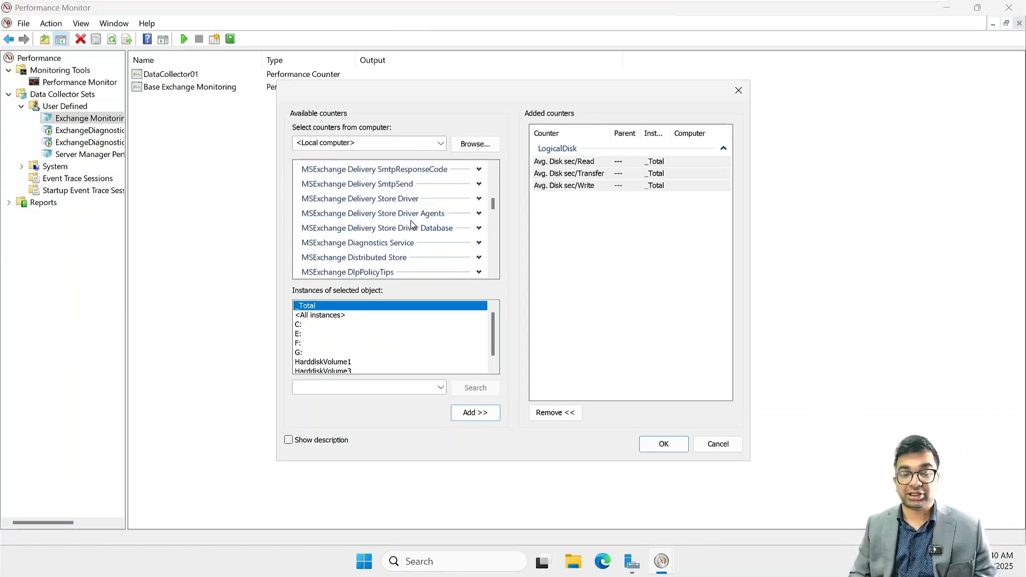
scroll(412, 224, "down", 2)
scroll(412, 224, "down", 3)
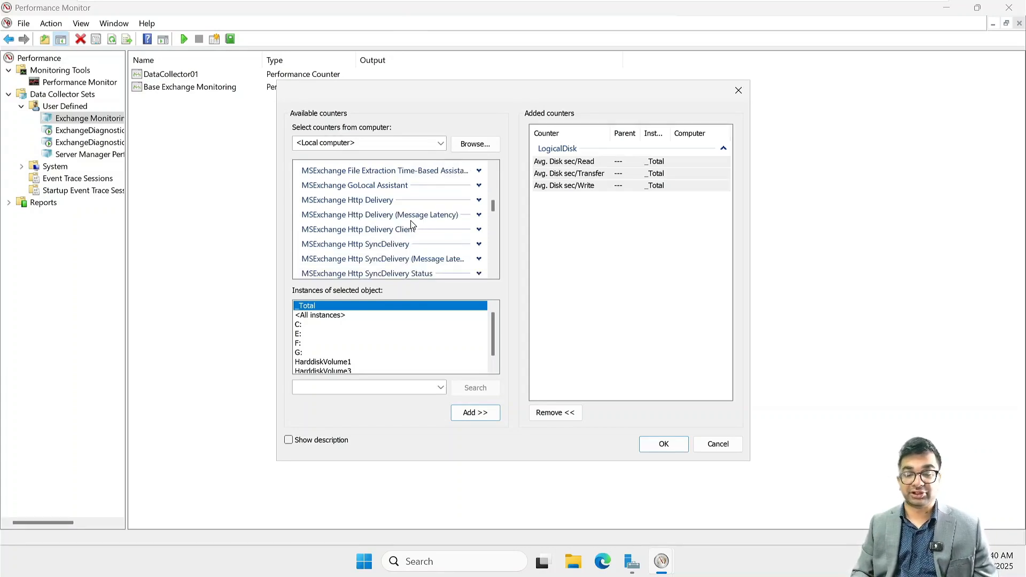
scroll(413, 225, "down", 3)
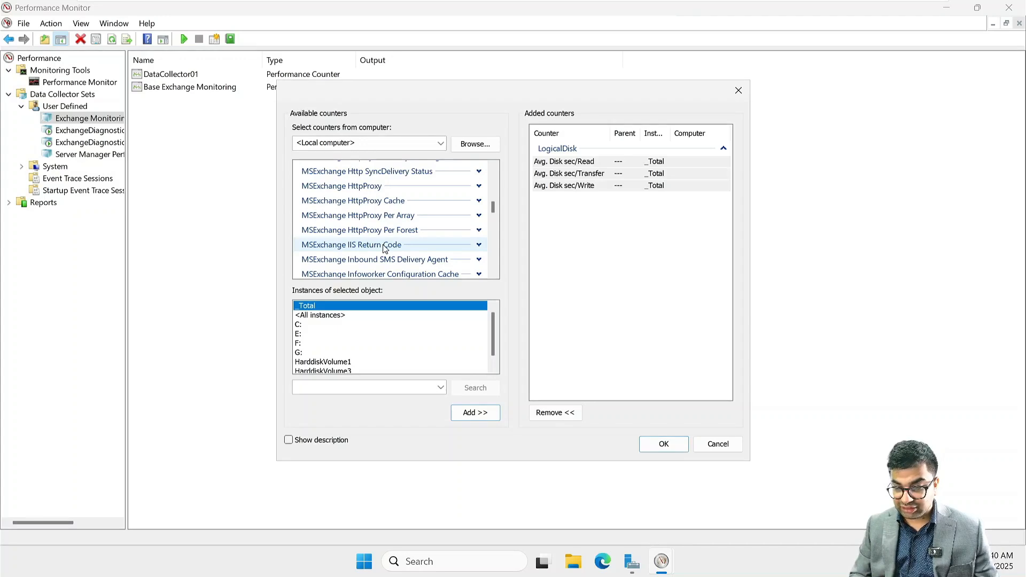
scroll(385, 248, "down", 1)
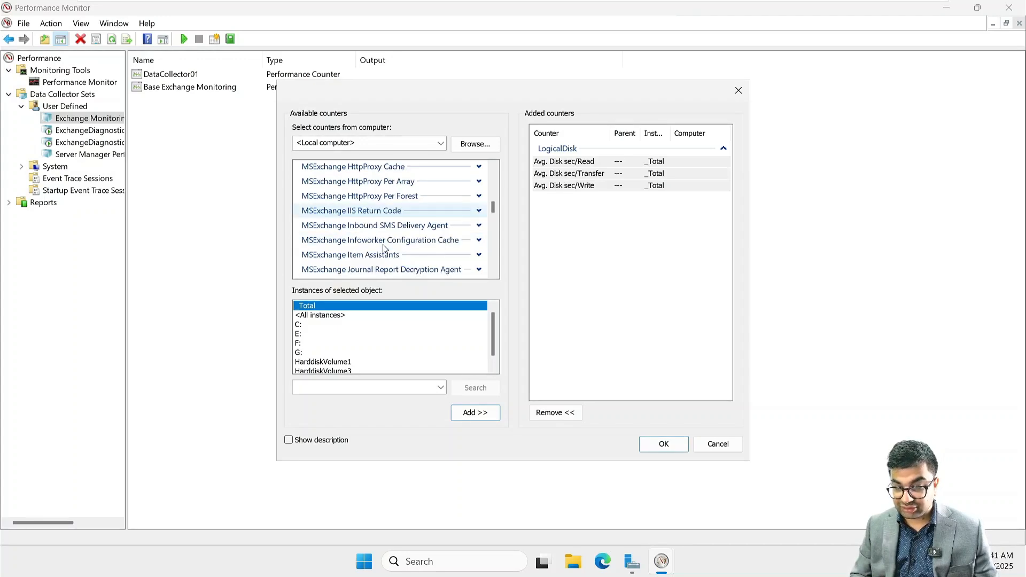
scroll(380, 208, "up", 3)
scroll(377, 205, "up", 2)
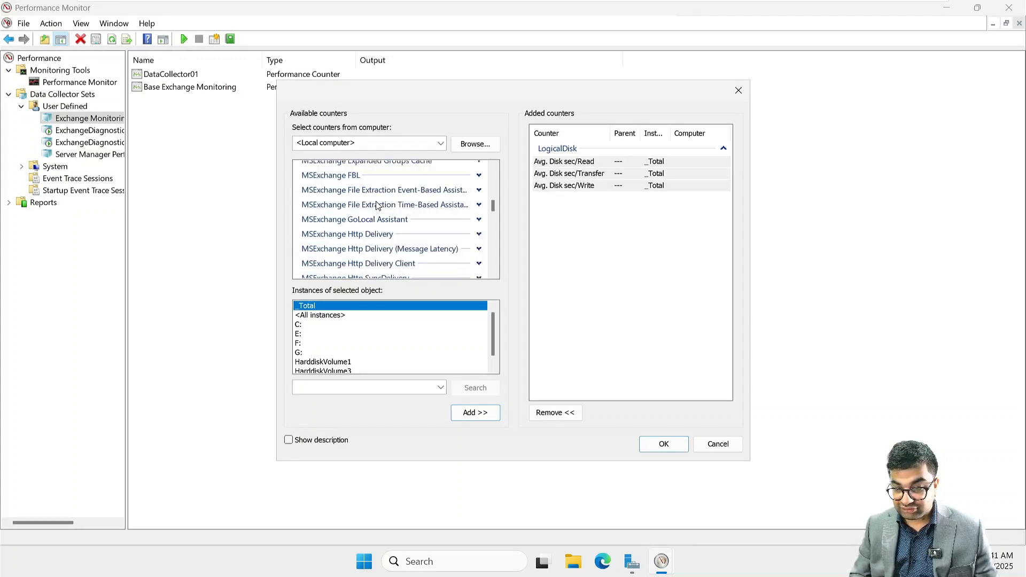
scroll(378, 205, "up", 2)
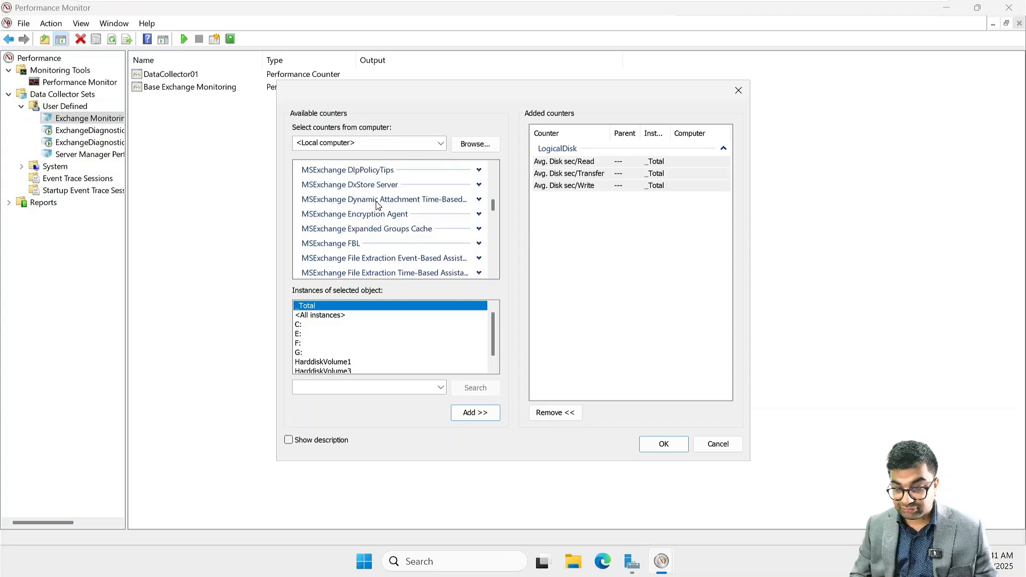
scroll(378, 205, "up", 2)
scroll(378, 205, "down", 4)
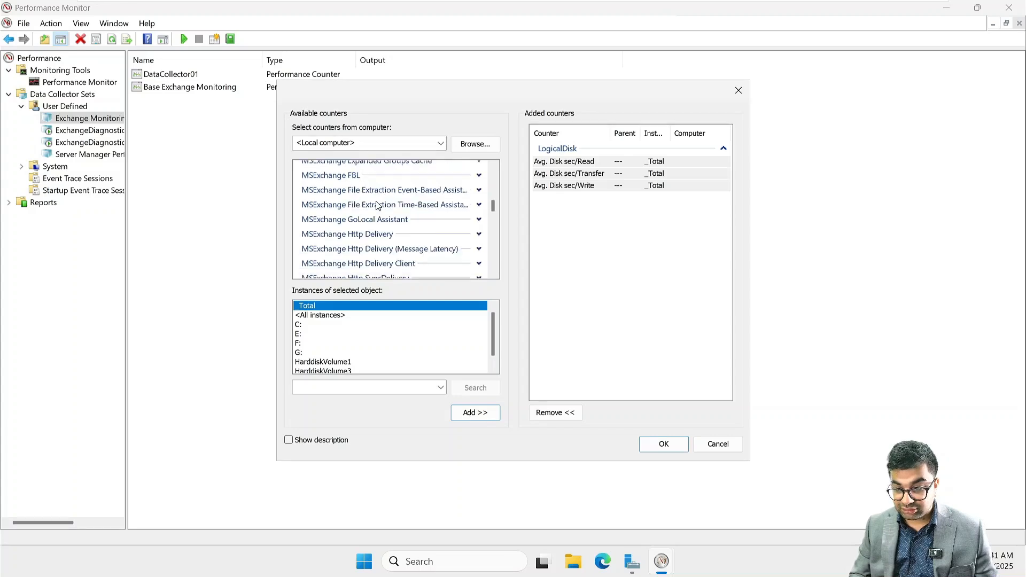
scroll(377, 205, "down", 2)
scroll(379, 239, "down", 1)
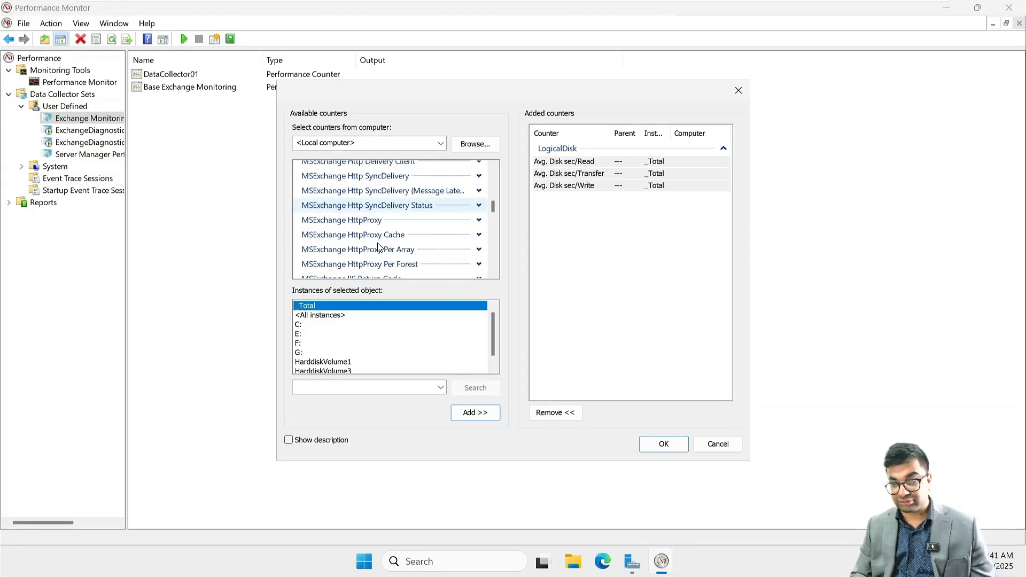
scroll(378, 247, "down", 1)
scroll(378, 247, "down", 3)
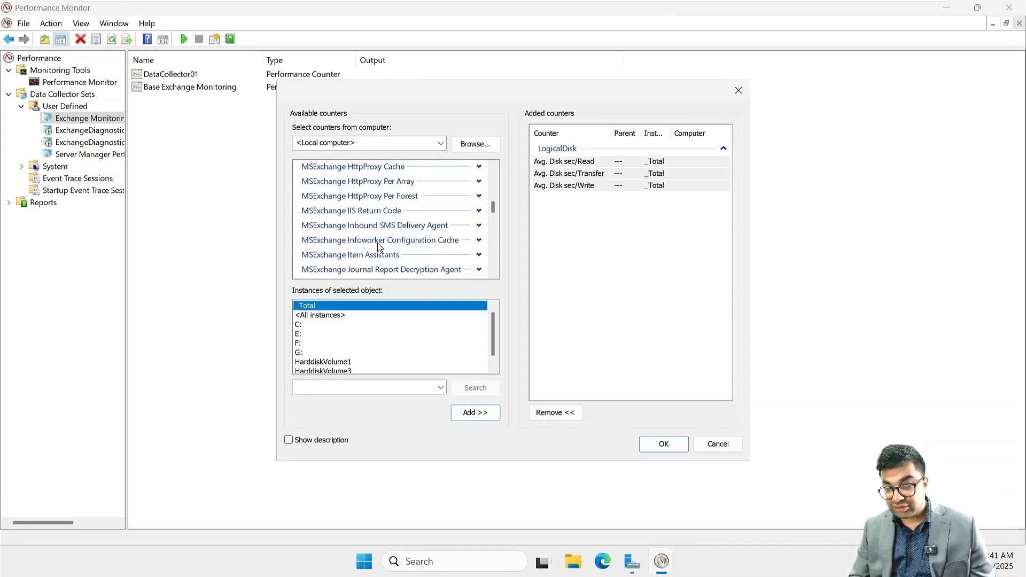
scroll(378, 247, "down", 6)
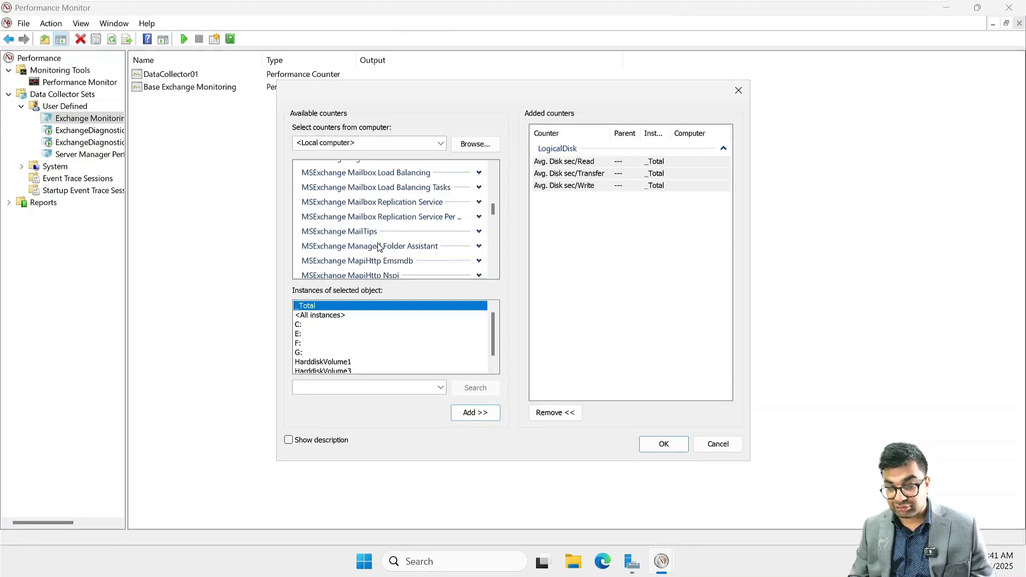
scroll(378, 246, "down", 10)
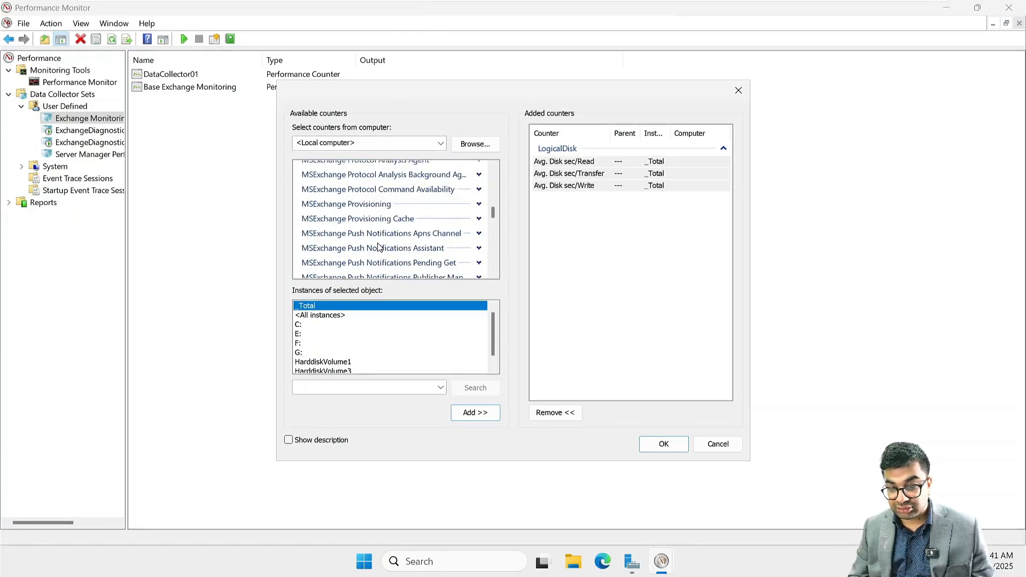
scroll(377, 245, "down", 4)
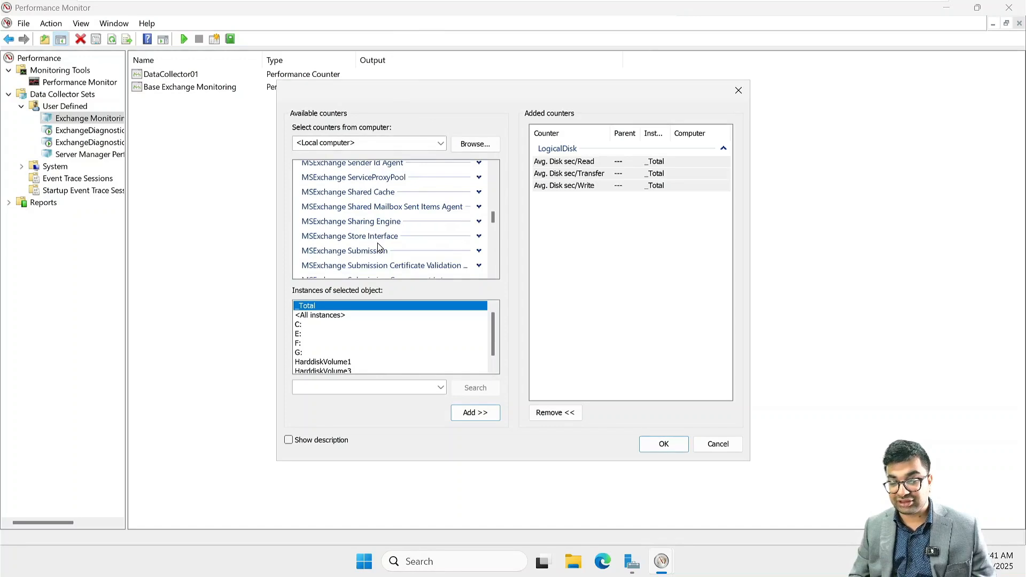
scroll(377, 247, "down", 5)
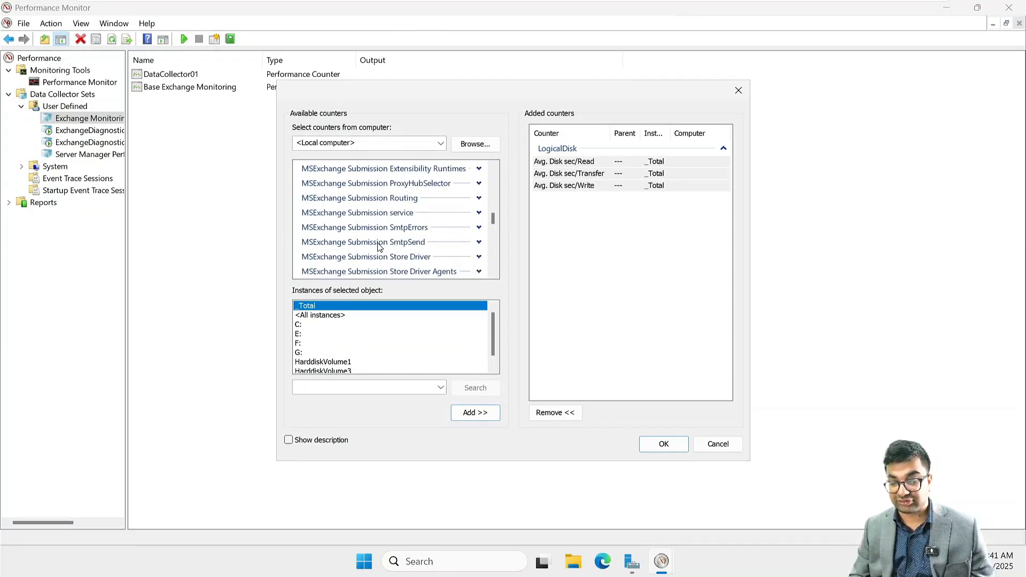
scroll(378, 246, "down", 10)
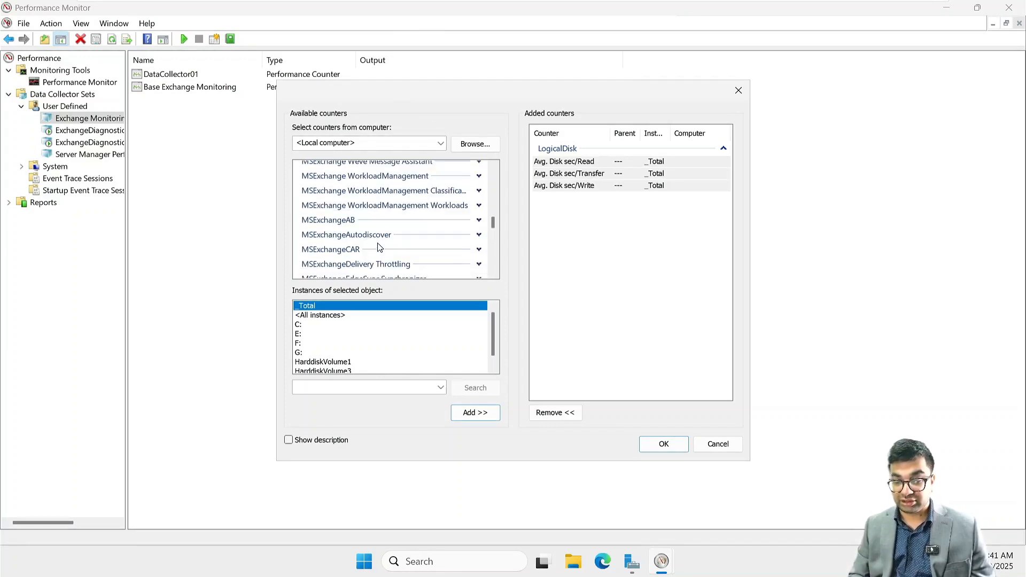
scroll(377, 243, "down", 1)
scroll(377, 242, "up", 1)
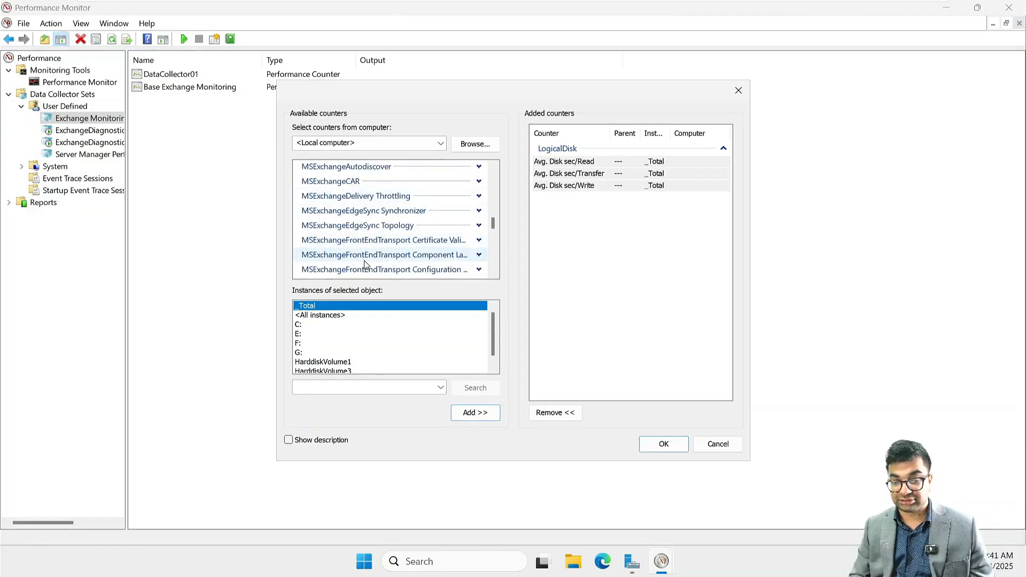
scroll(365, 265, "down", 1)
scroll(366, 266, "down", 5)
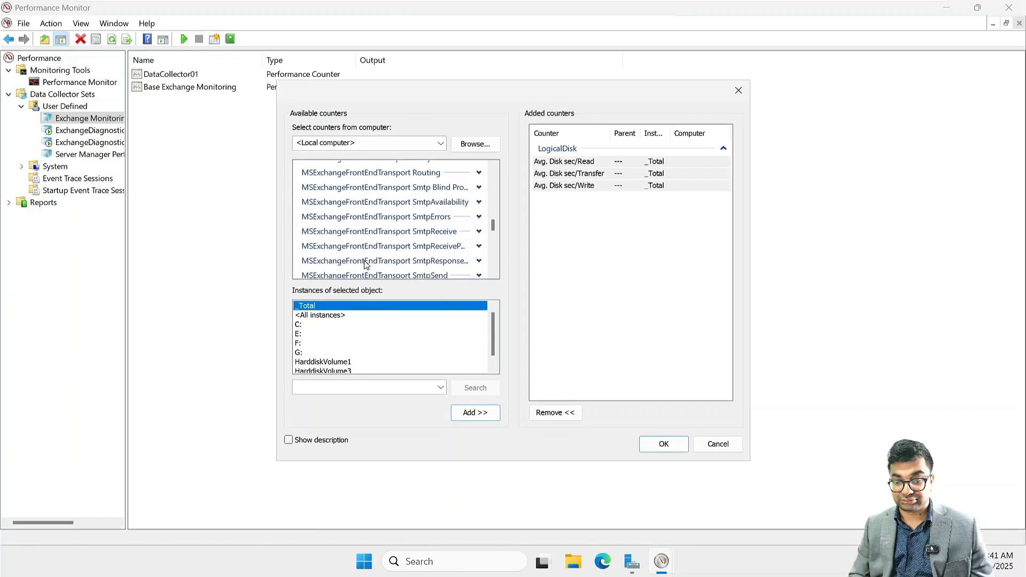
scroll(365, 265, "down", 1)
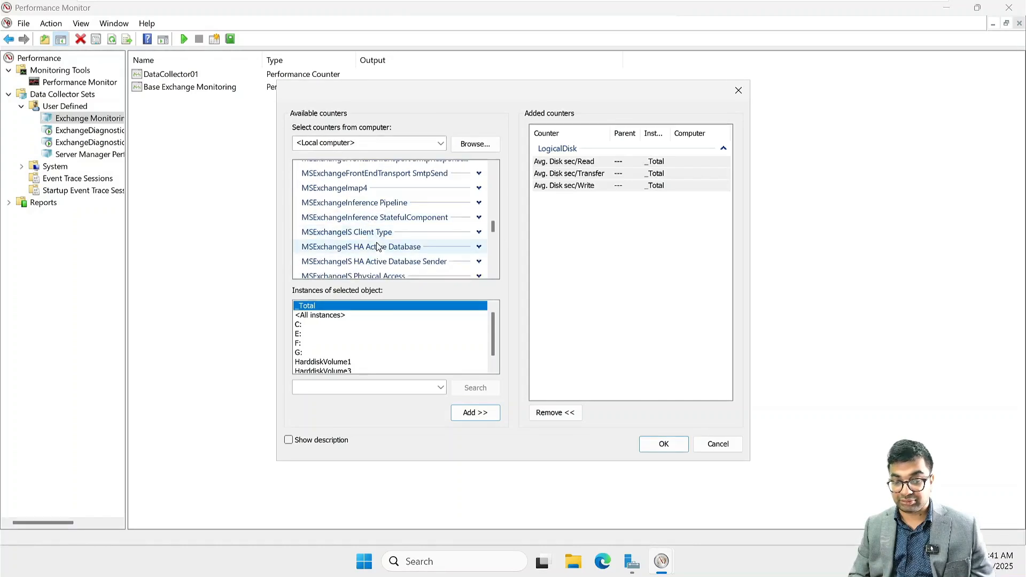
scroll(372, 235, "down", 2)
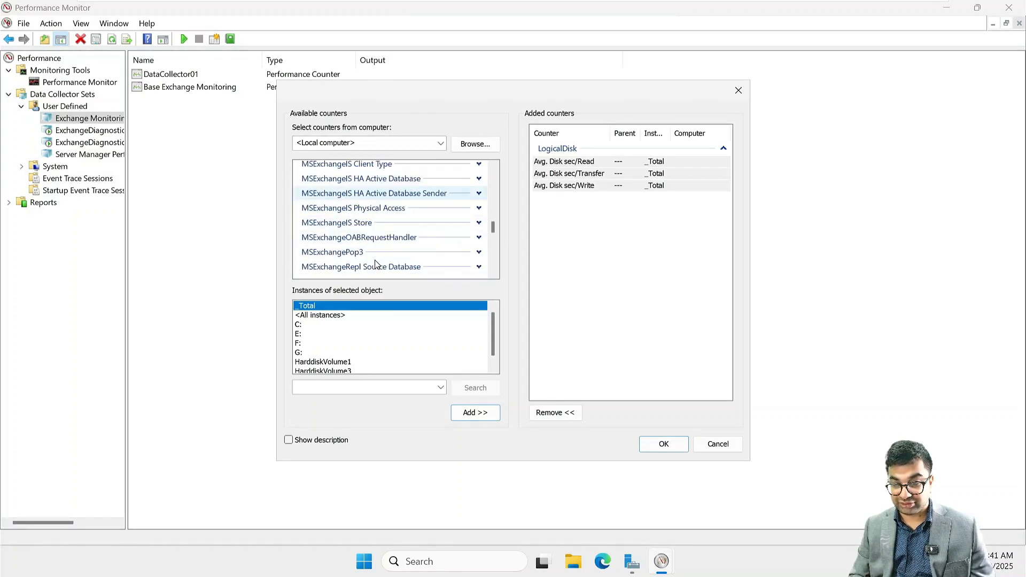
left_click(370, 223)
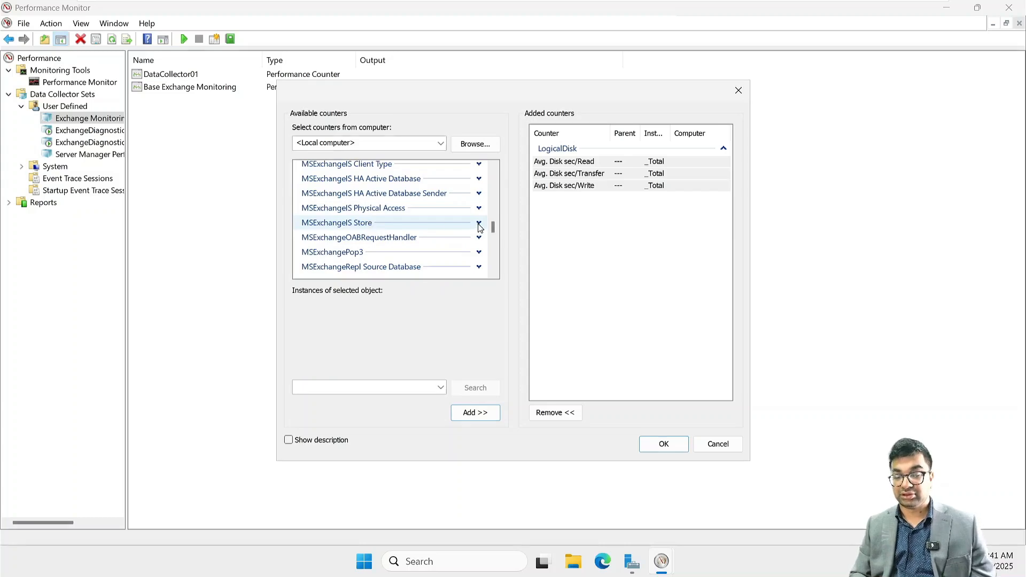
left_click(479, 223)
- Select the MSExchangeIS Store counters RPC Average Latency, RPC Operations/sec and RPC Requests together
left_click(405, 236)
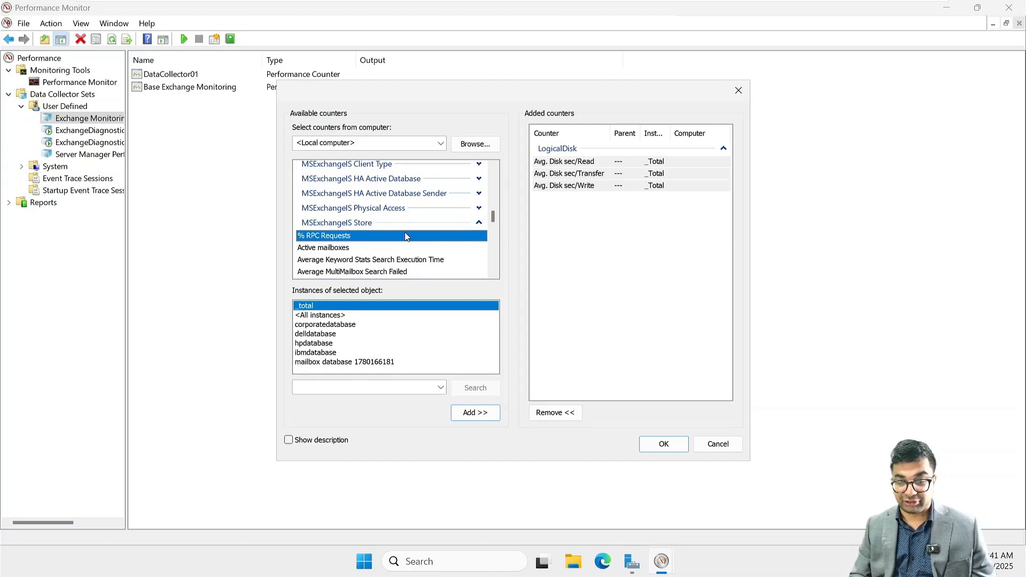
scroll(382, 243, "down", 1)
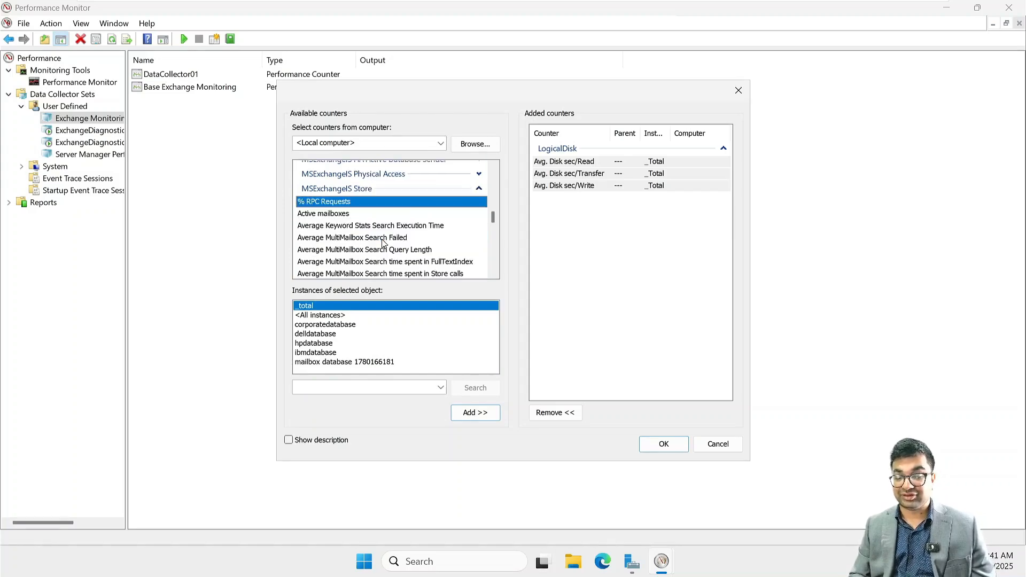
scroll(383, 244, "down", 1)
scroll(383, 244, "down", 4)
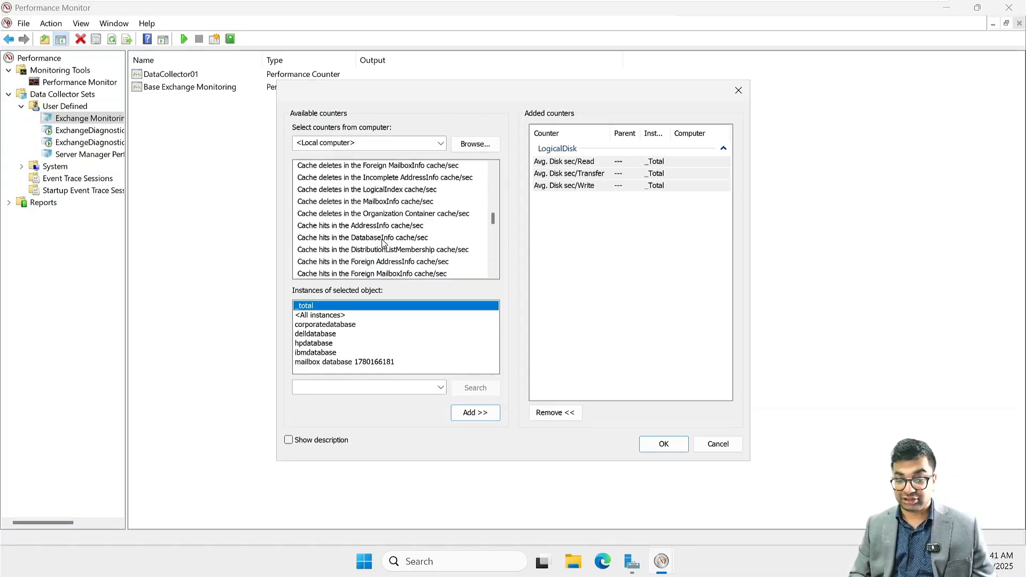
scroll(383, 243, "down", 15)
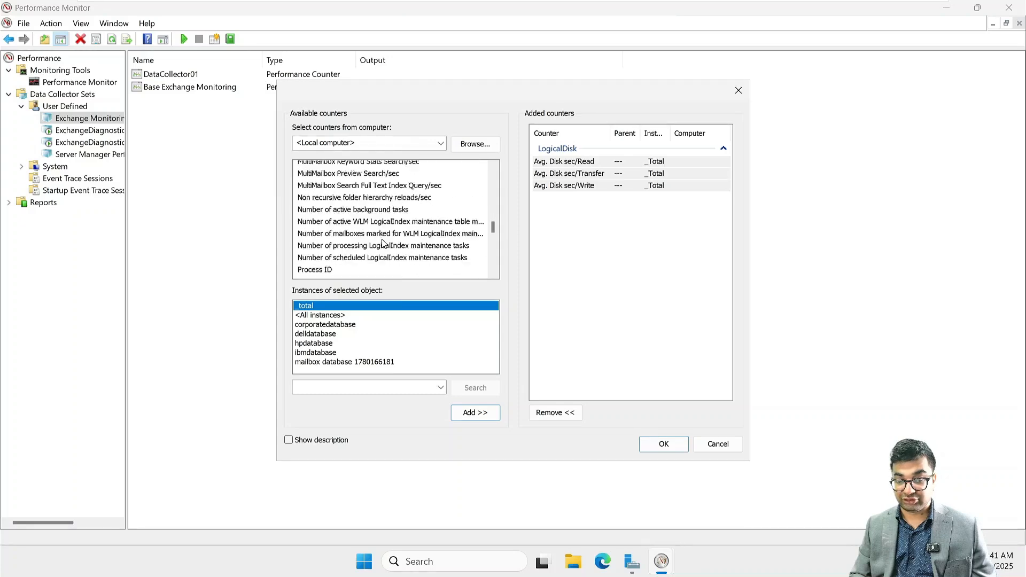
scroll(382, 243, "down", 7)
scroll(382, 243, "up", 2)
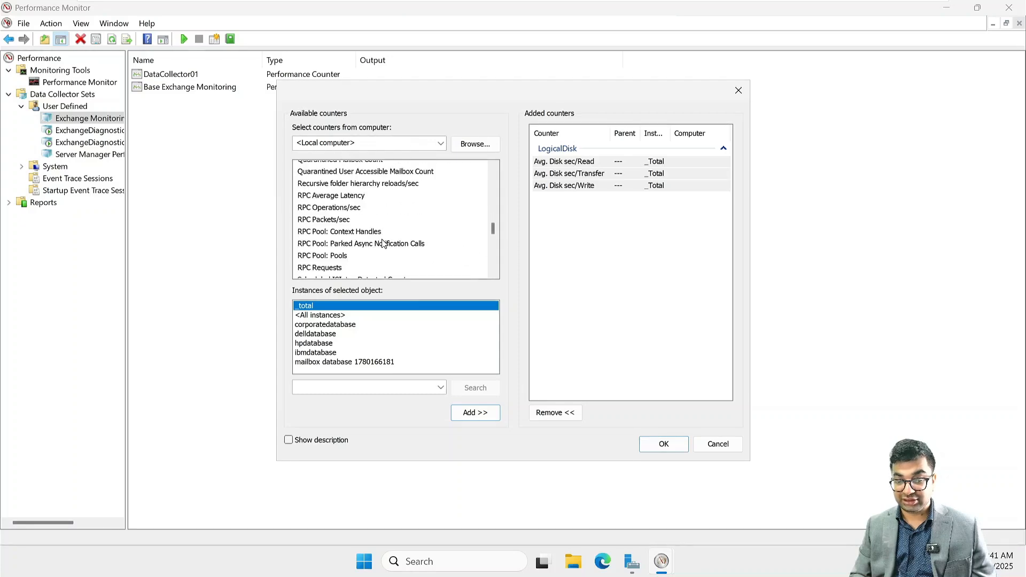
left_click(341, 196)
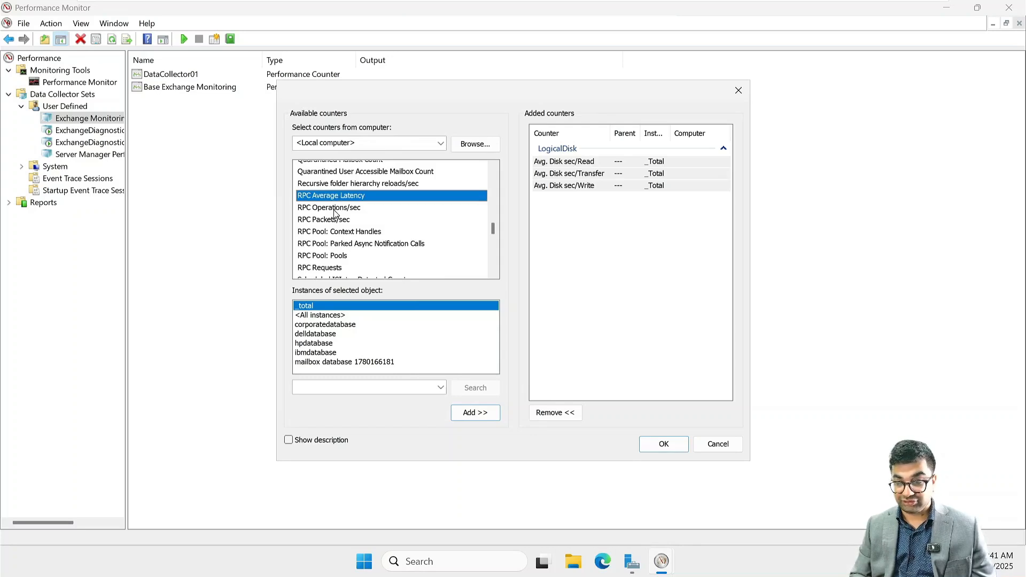
left_click(335, 208, "ctrl")
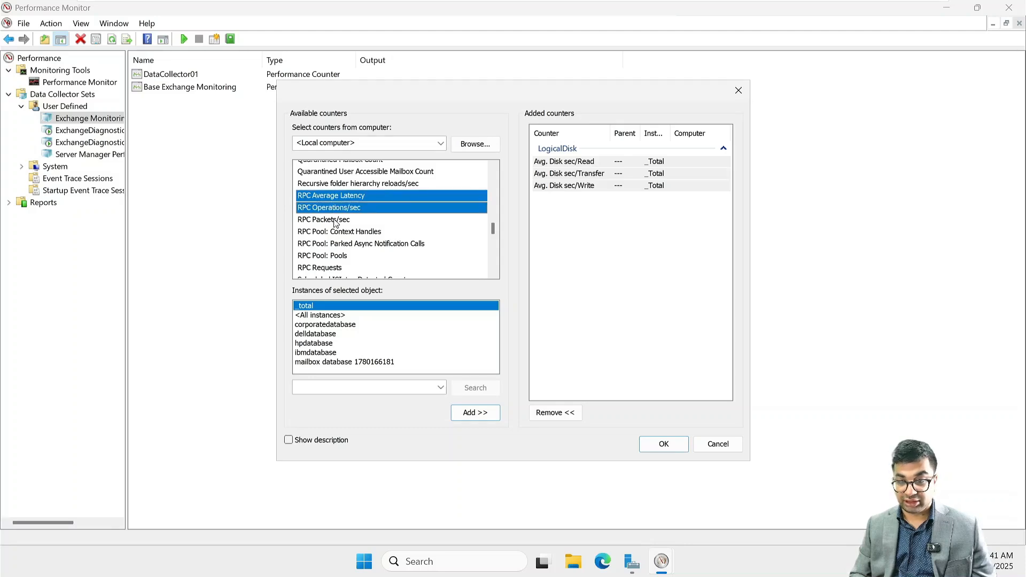
left_click(329, 270, "ctrl")
- Include Messages Delivered/sec in the MSExchangeIS Store selection, add the selected counters for the _total instance and accept the counter list
scroll(355, 231, "up", 1)
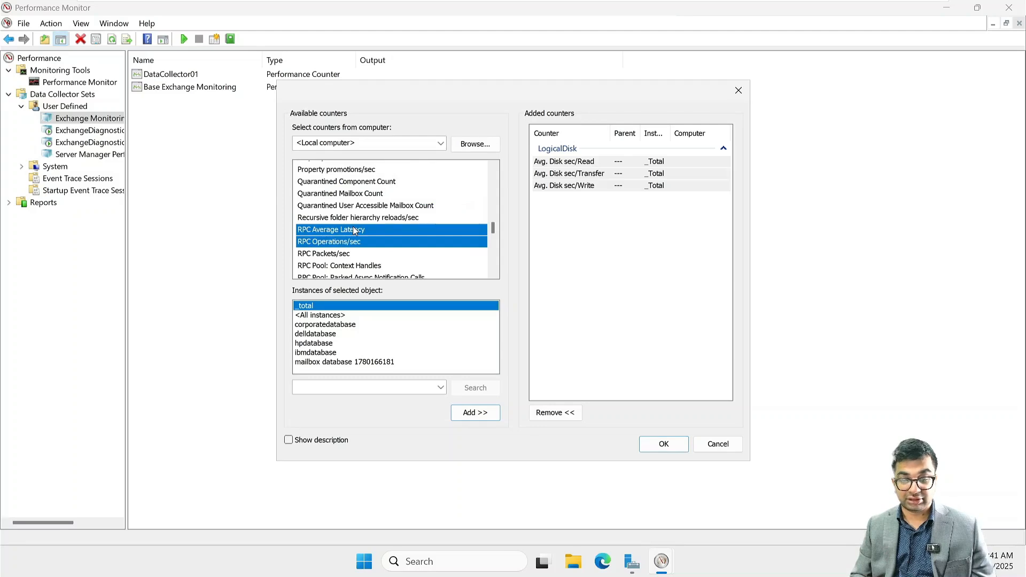
scroll(355, 231, "up", 2)
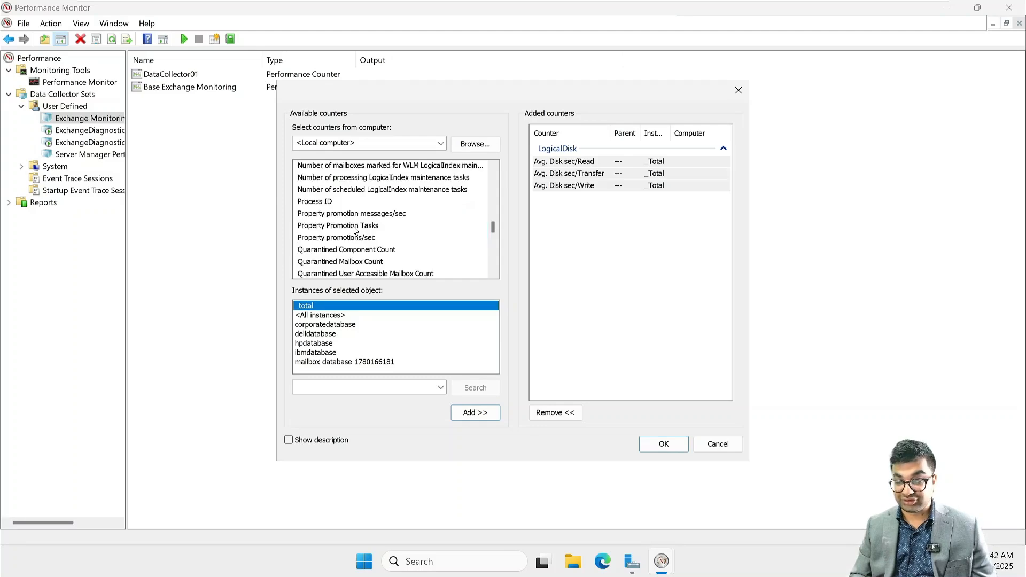
scroll(355, 231, "up", 2)
scroll(353, 230, "up", 2)
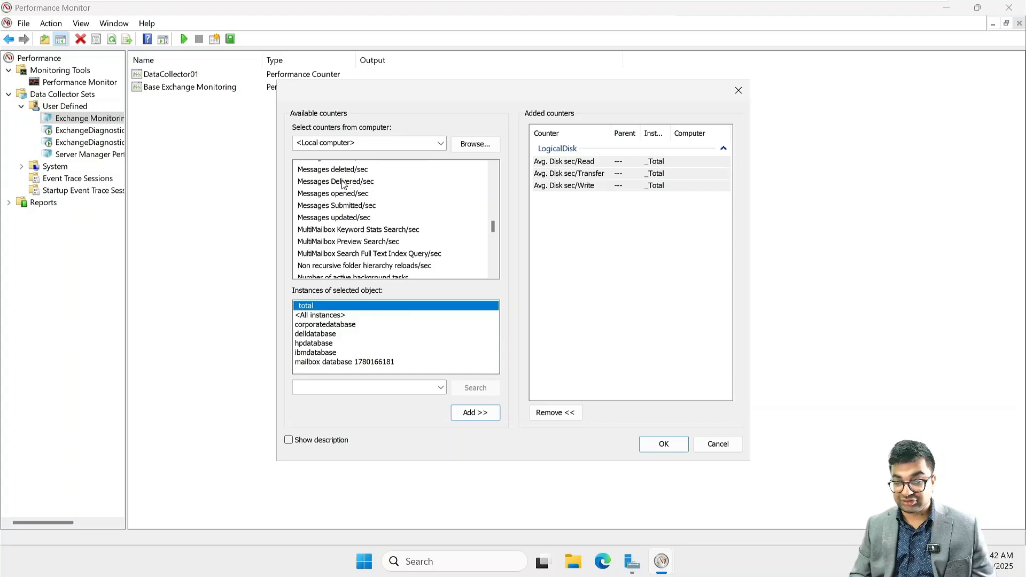
left_click(342, 183)
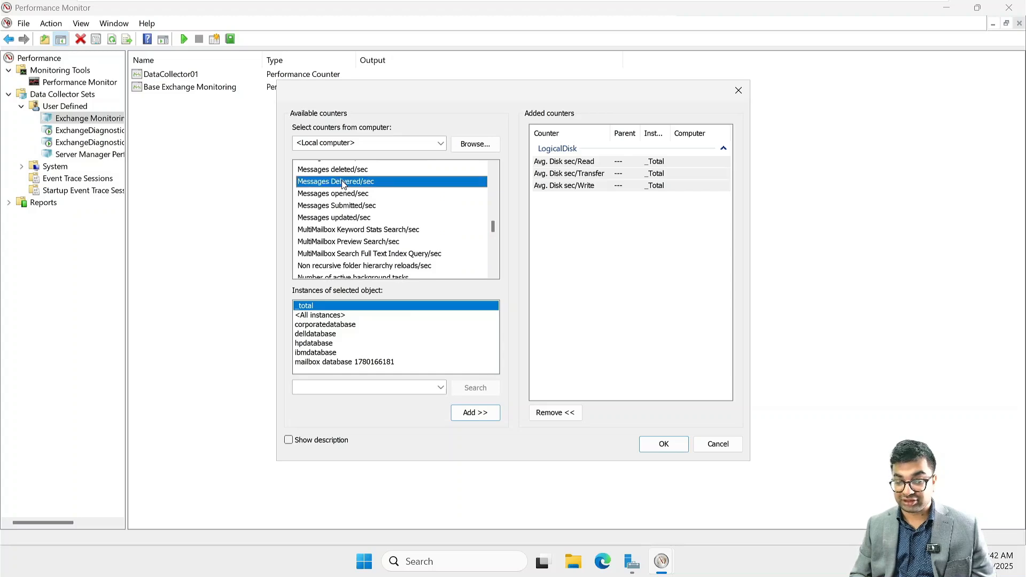
left_click(482, 414)
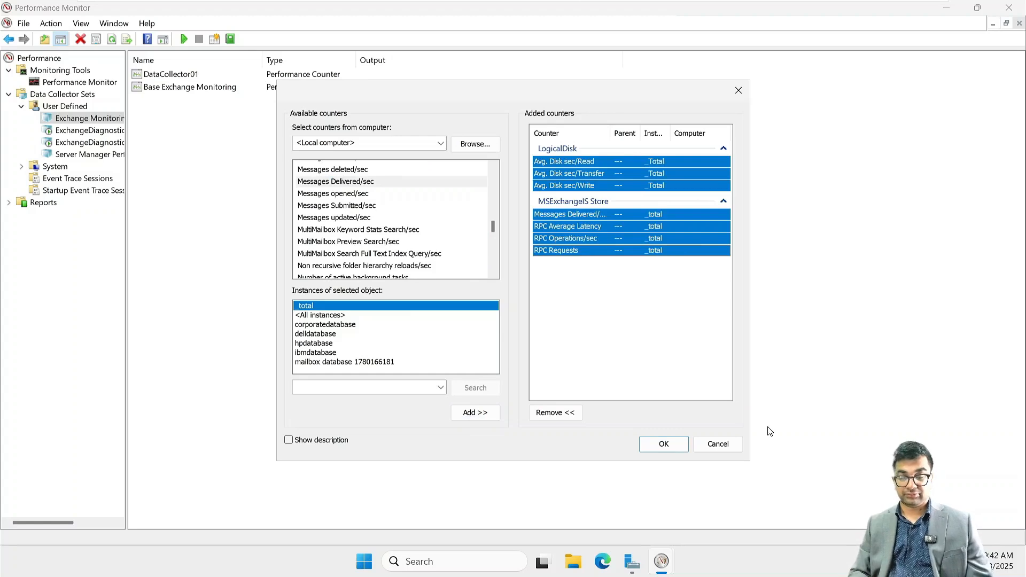
left_click(668, 442)
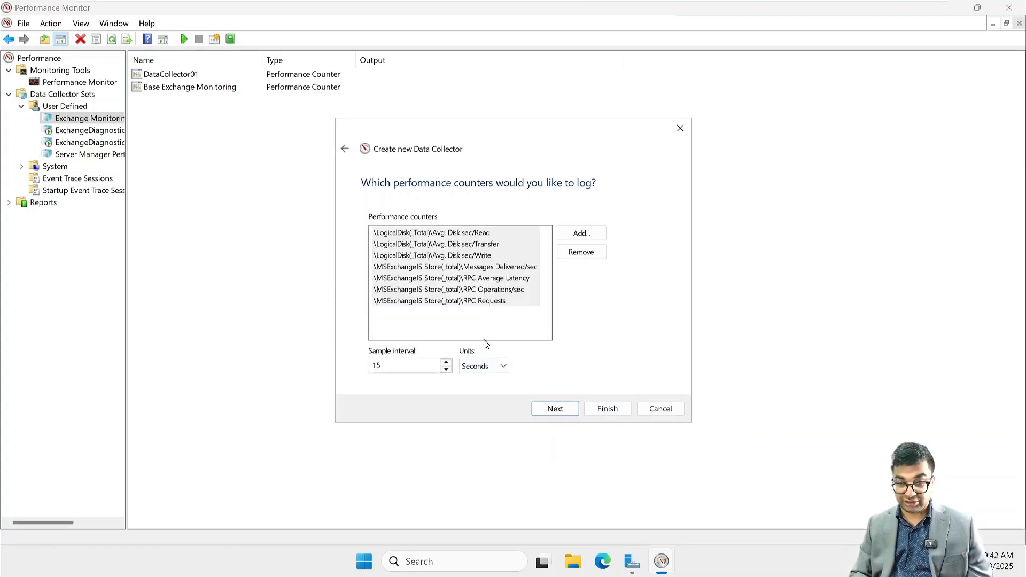
- Set the Mailbox Role Monitoring collector's sample interval to 1 minute and finish creating the collector
left_click(418, 364)
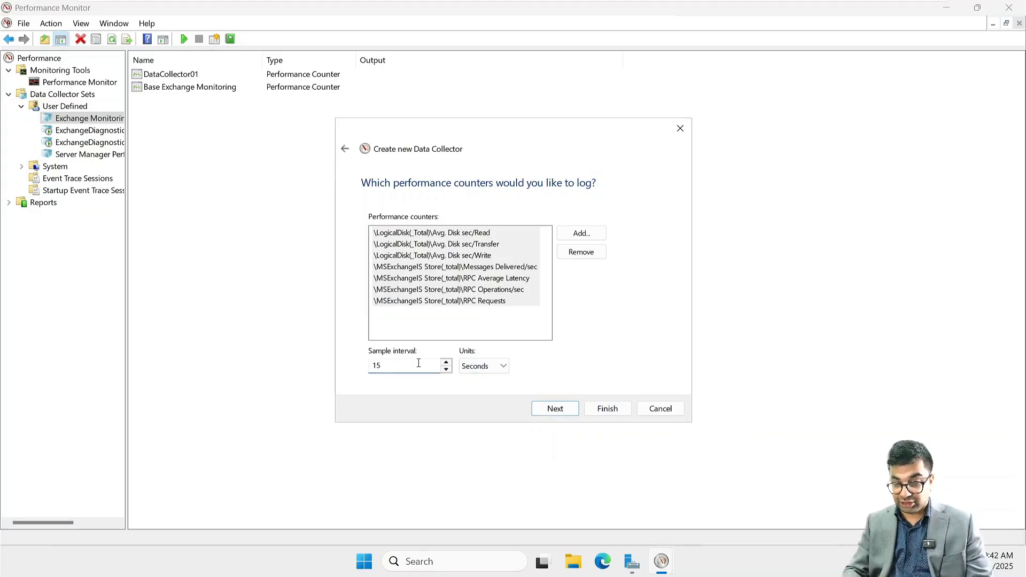
key("BackSpace")
left_click(497, 366)
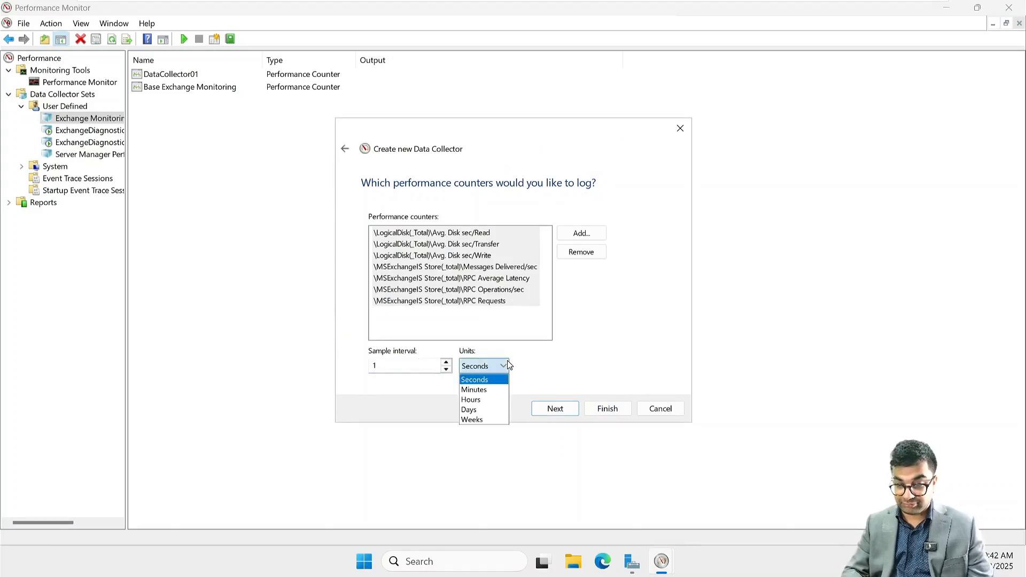
left_click(489, 394)
left_click(608, 410)
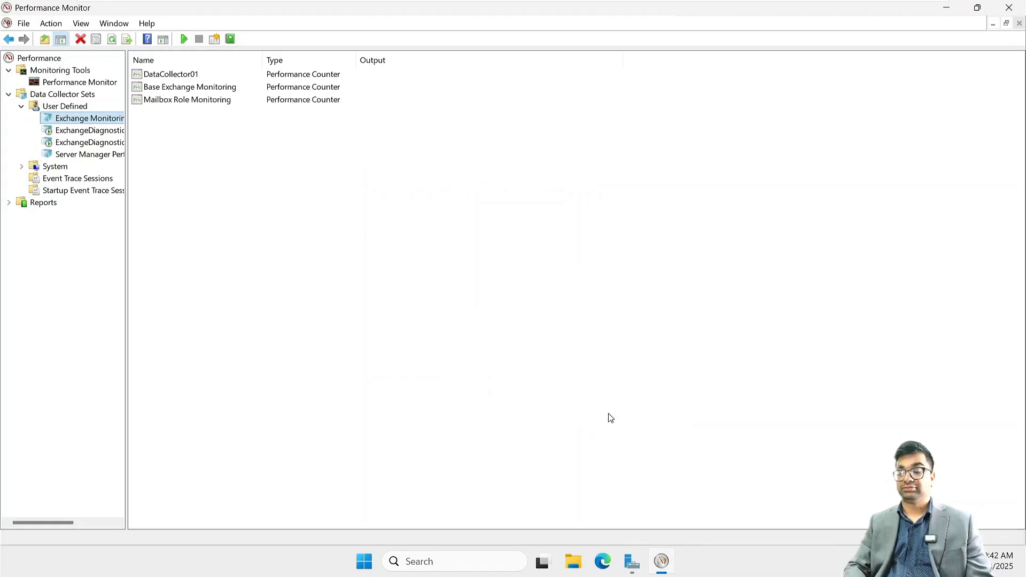
left_click(332, 306)
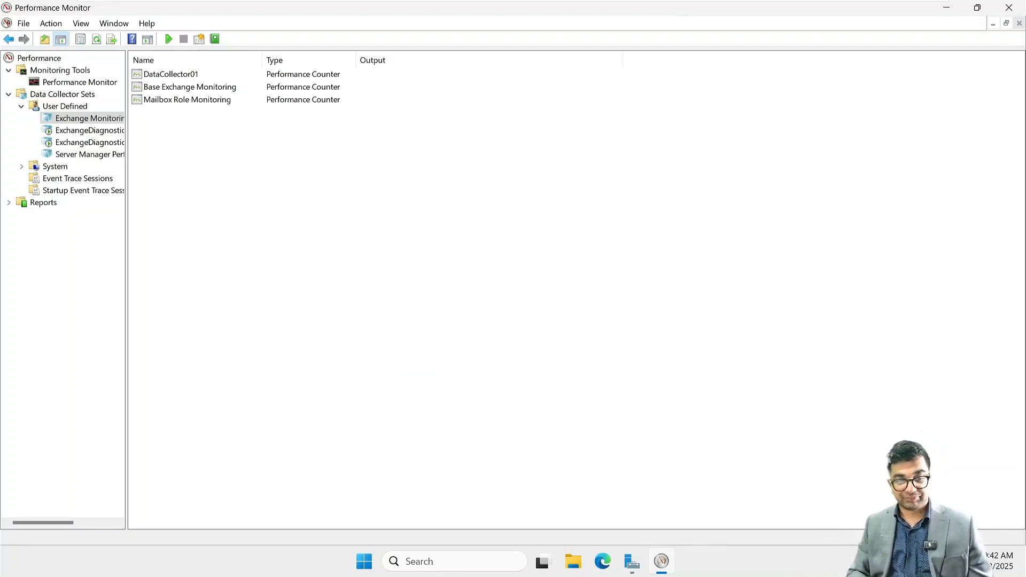
- Start the Exchange Monitoring data collector set and stop it after it has run briefly
right_click(103, 123)
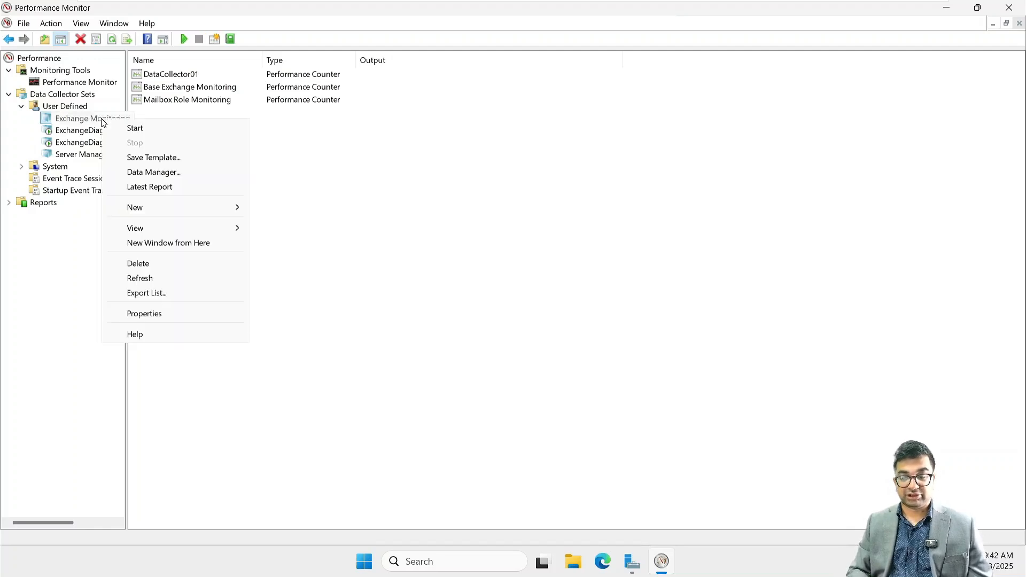
left_click(124, 128)
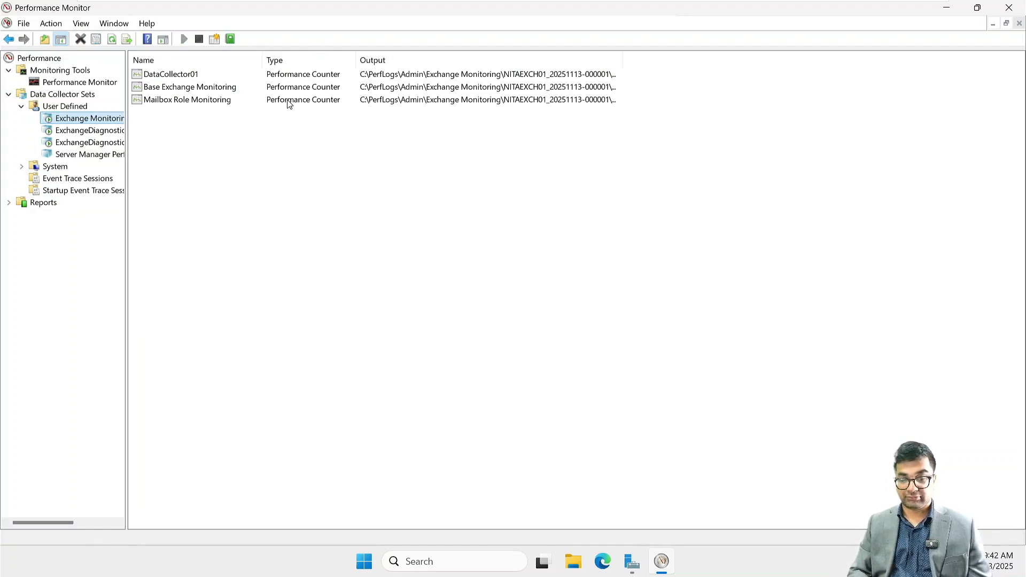
right_click(79, 123)
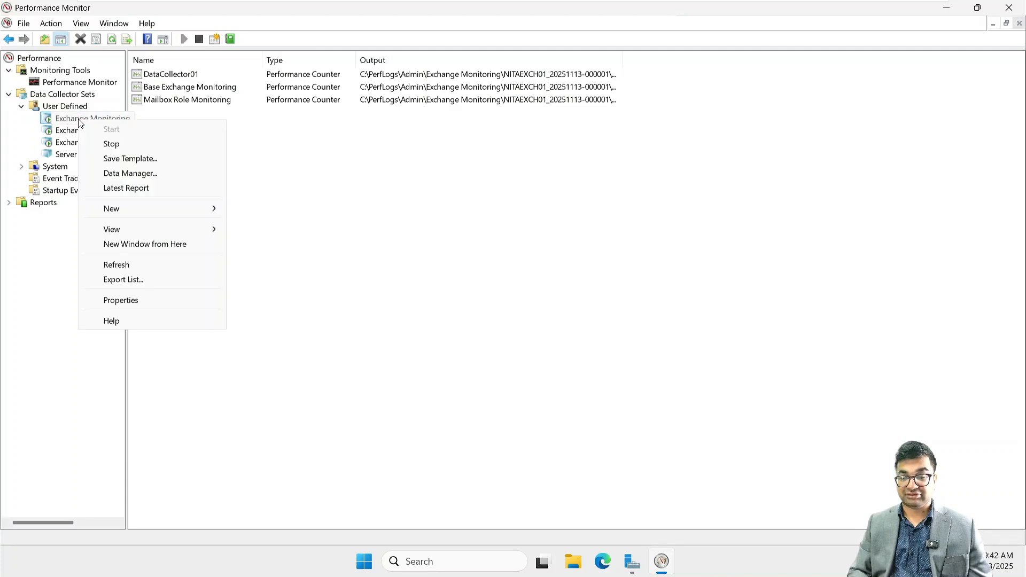
left_click(123, 148)
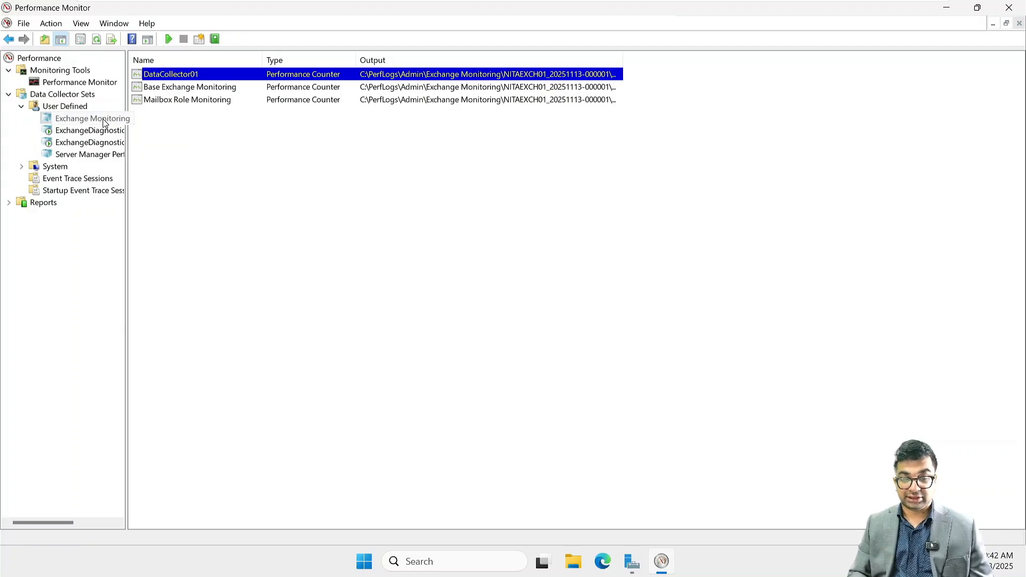
- Open the latest report of the Exchange Monitoring data collector set and dismiss the message
right_click(103, 118)
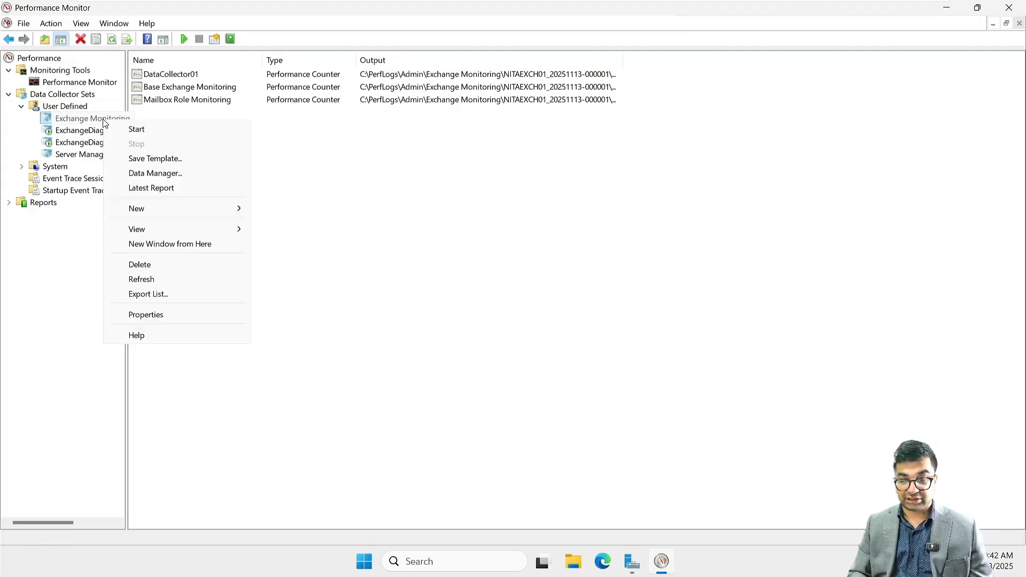
left_click(174, 191)
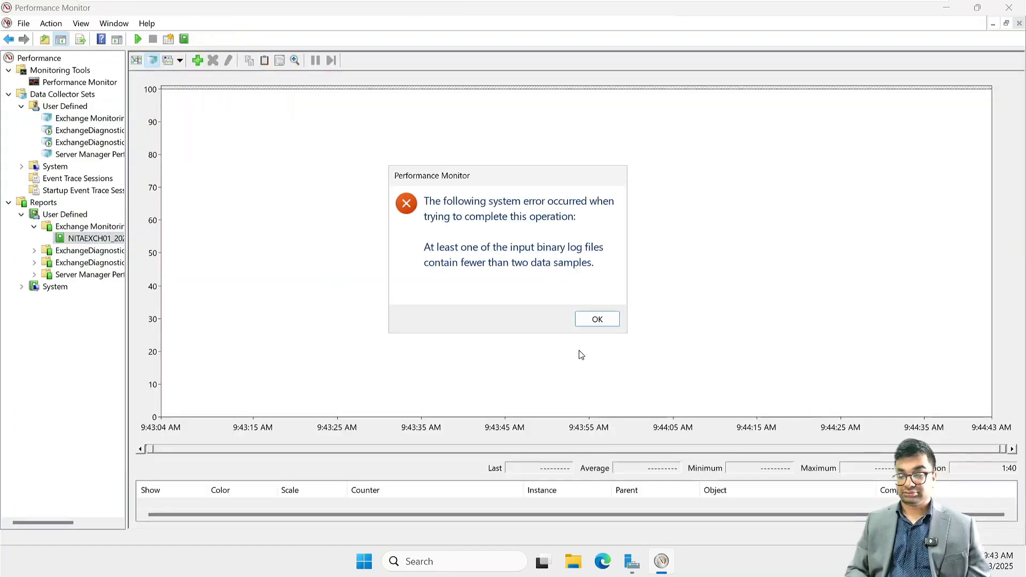
left_click(598, 320)
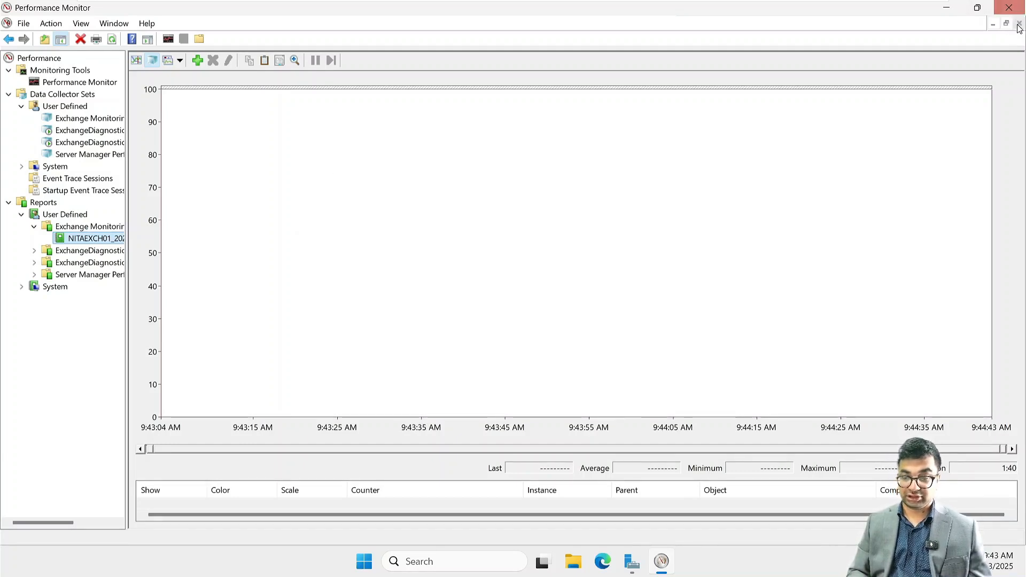
- Close Performance Monitor and open the Windows Application log in a maximized Event Viewer launched from Server Manager
left_click(1016, 5)
left_click(929, 36)
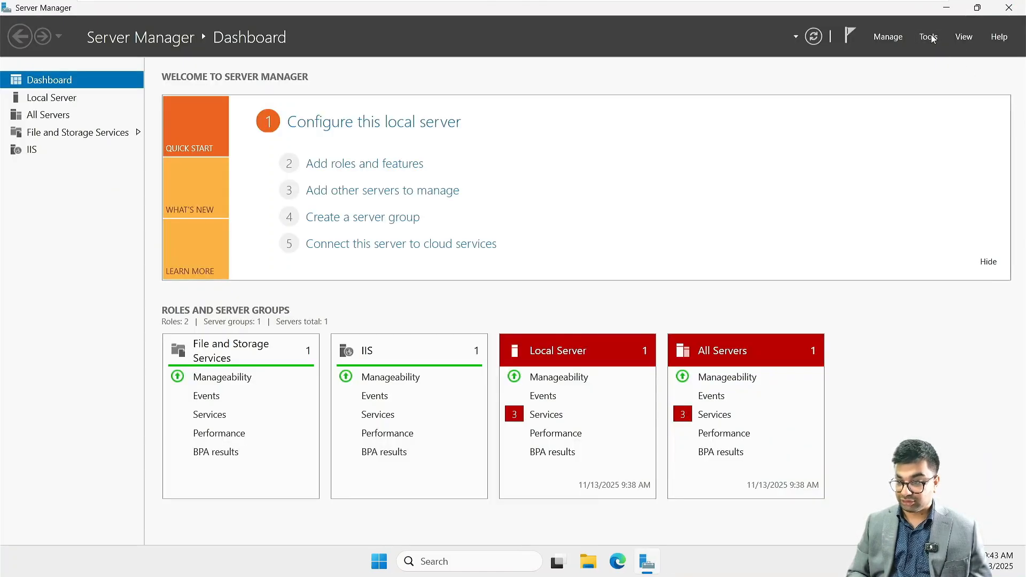
left_click(873, 216)
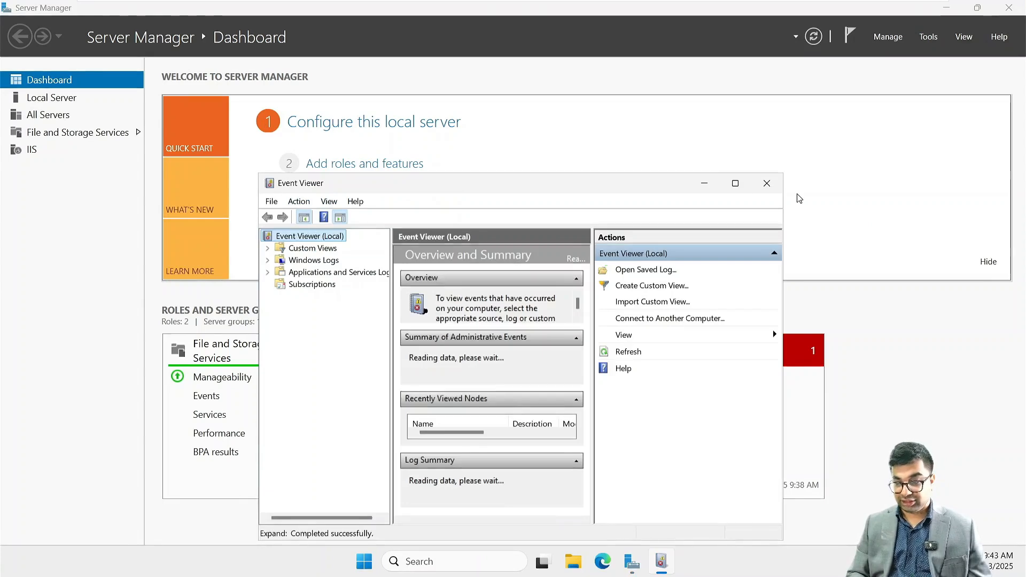
left_click(736, 184)
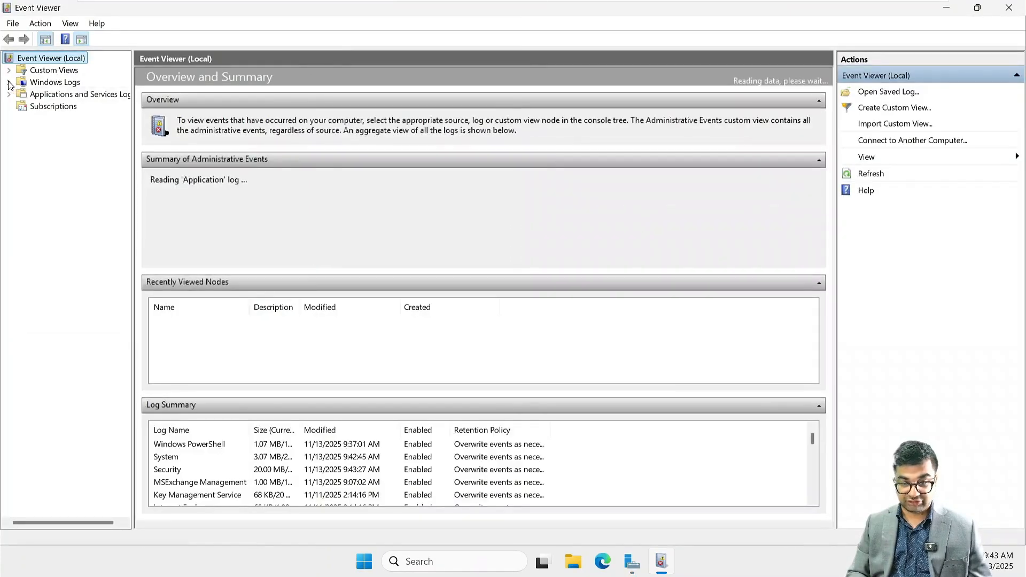
left_click(8, 82)
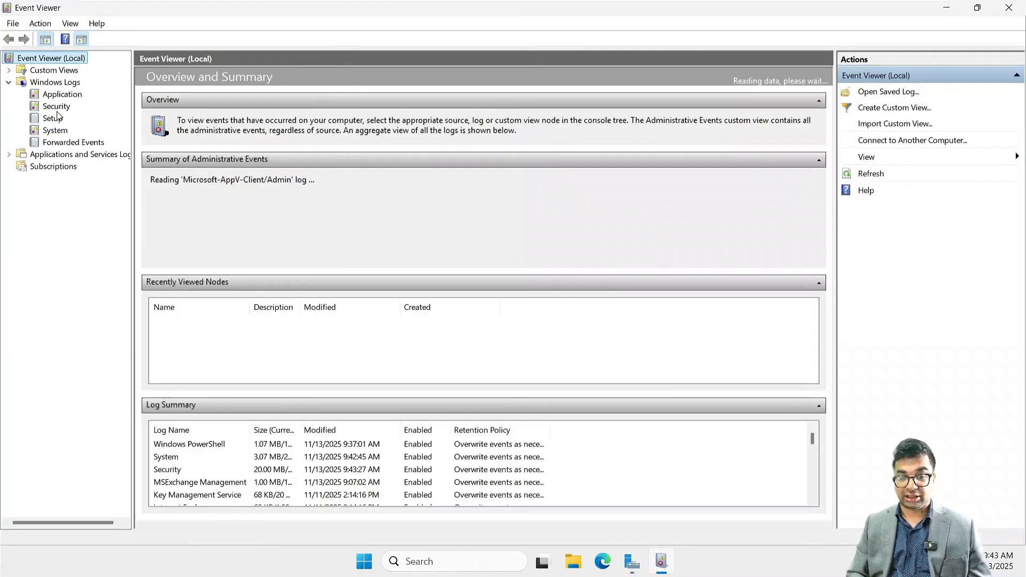
left_click(62, 94)
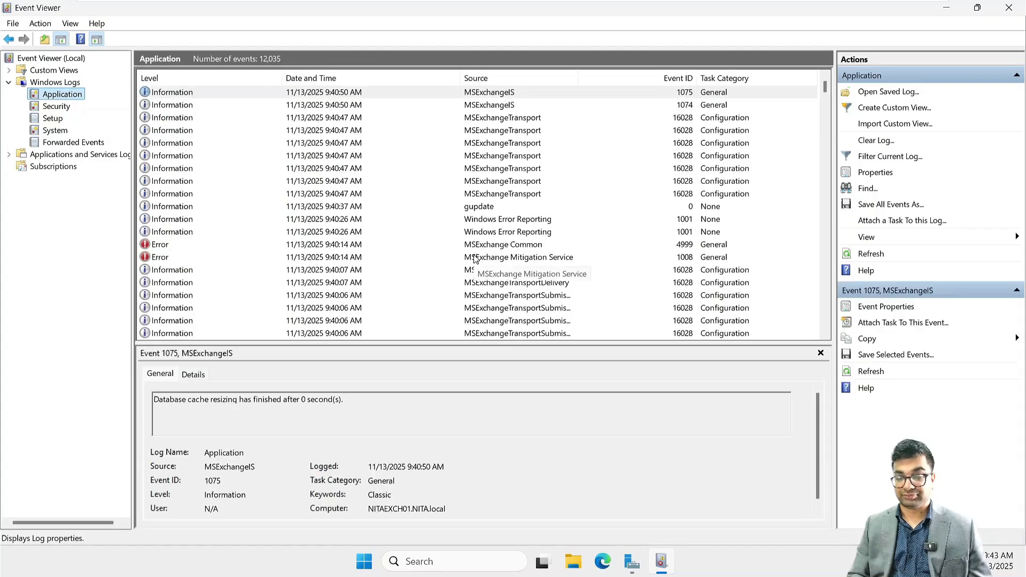
- Step through the recent Application log events, ending on the MSExchange Mitigation Service error, and examine their details
left_click(496, 106)
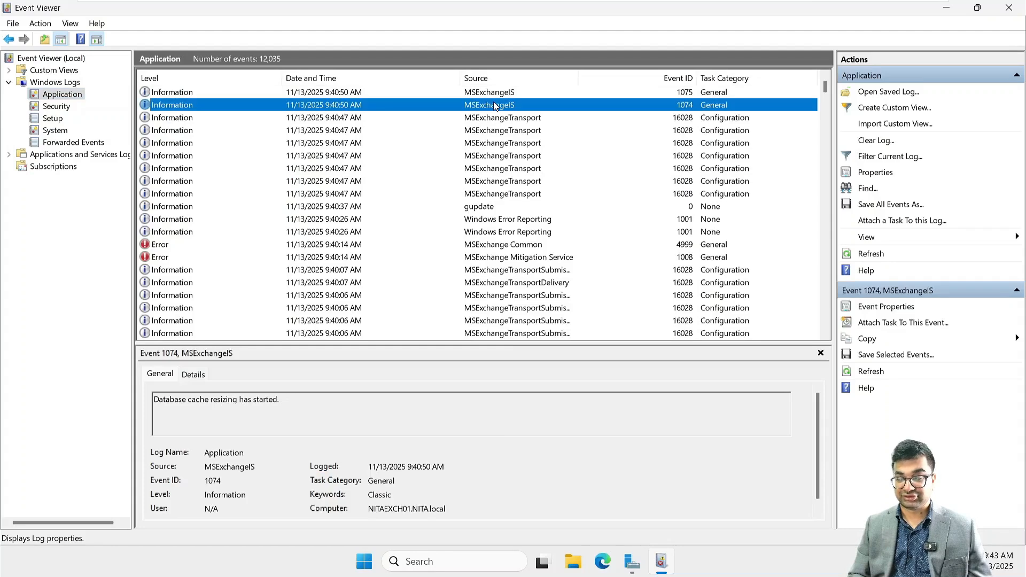
key("Up")
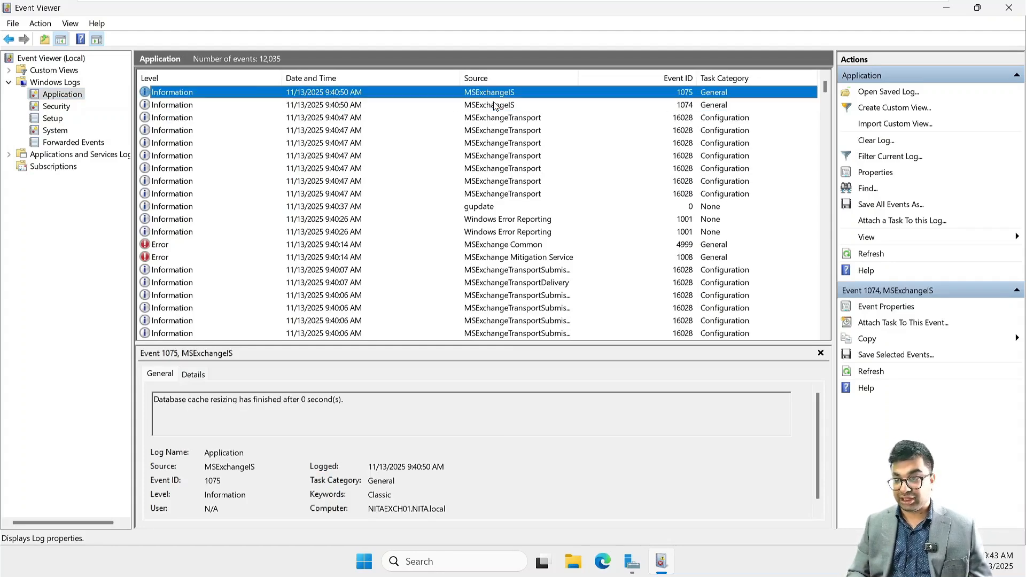
key("Down")
key("Down")
key("Down")
key("Down")
key("Down")
key("Down")
key("Down")
key("Down")
key("Down")
key("Down")
key("Down")
key("Down")
key("Down")
key("Down")
key("Down")
key("Down")
key("Down")
key("Down")
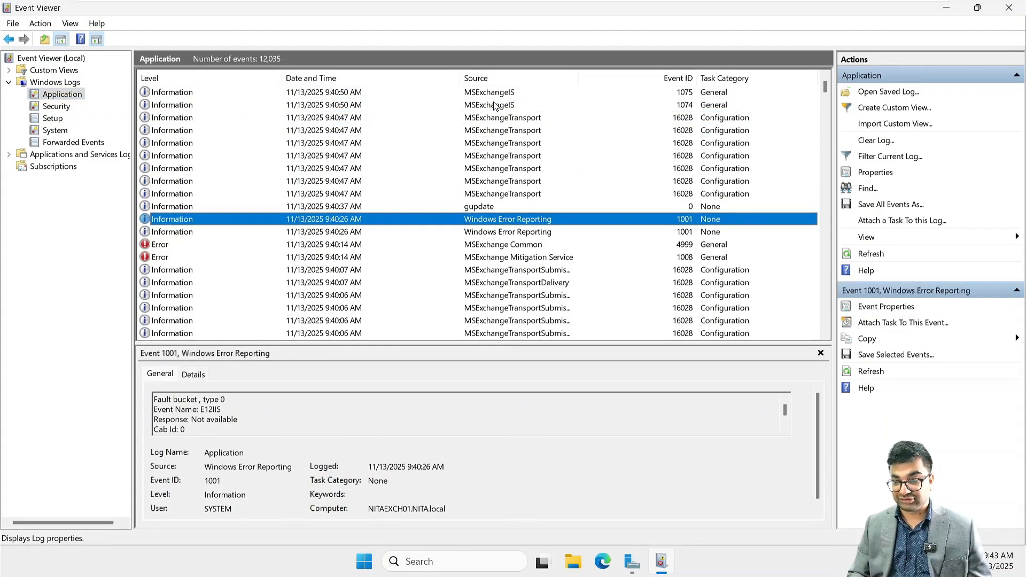
key("Down")
key("Down")
key("Down")
key("Down")
key("Down")
key("Down")
key("Down")
key("Down")
key("Down")
key("Down")
key("Down")
key("Down")
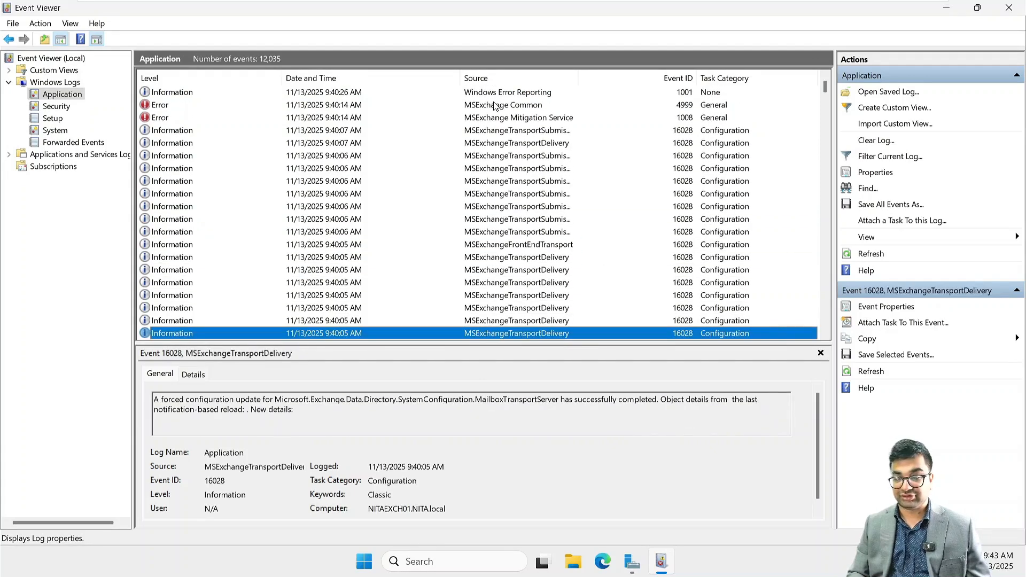
key("Up")
key("Up")
key("Up")
key("Up")
key("Up")
key("Up")
key("Up")
key("Up")
key("Up")
key("Up")
key("Up")
key("Up")
key("Up")
key("Up")
key("Up")
key("Up")
key("Up")
key("Up")
key("Up")
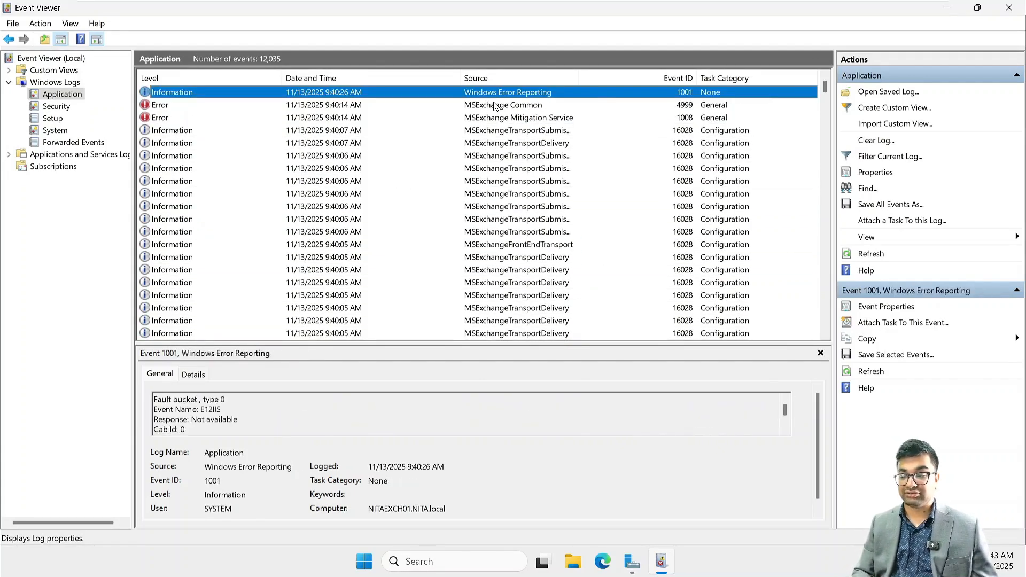
key("Down")
key("Down")
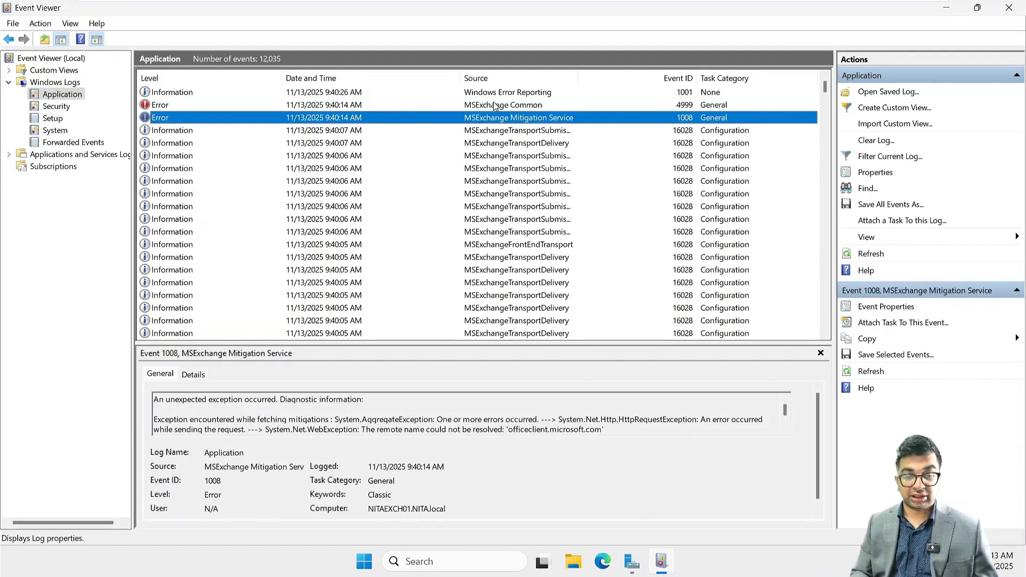
- Go back to the newest Application log event and step down to the MSExchange Common error with event ID 4999 to read its details
key("Up")
key("Up")
key("Up")
key("Up")
key("Up")
key("Up")
key("Up")
key("Up")
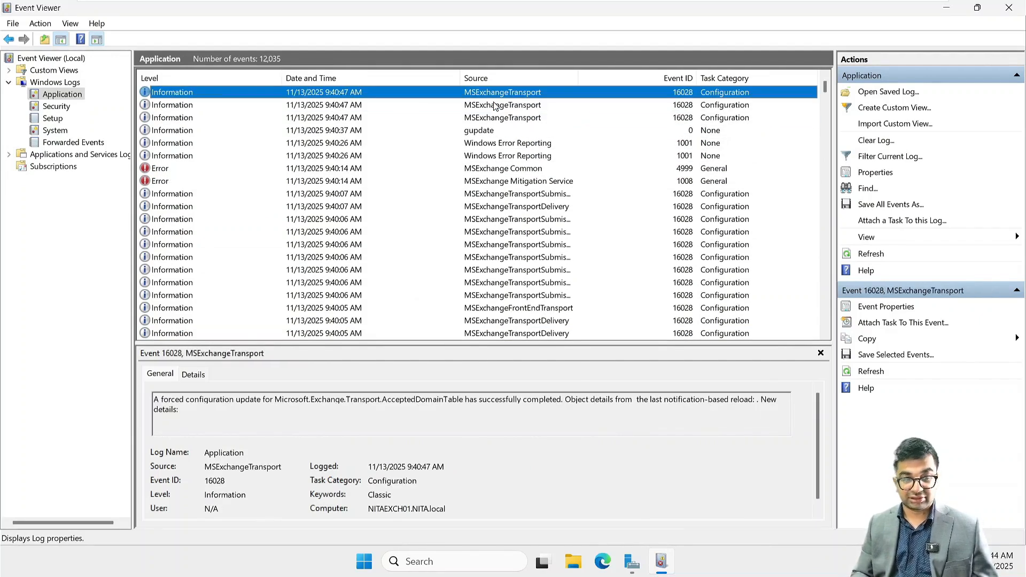
key("Up")
key("Up")
key("Up")
key("Up")
key("Up")
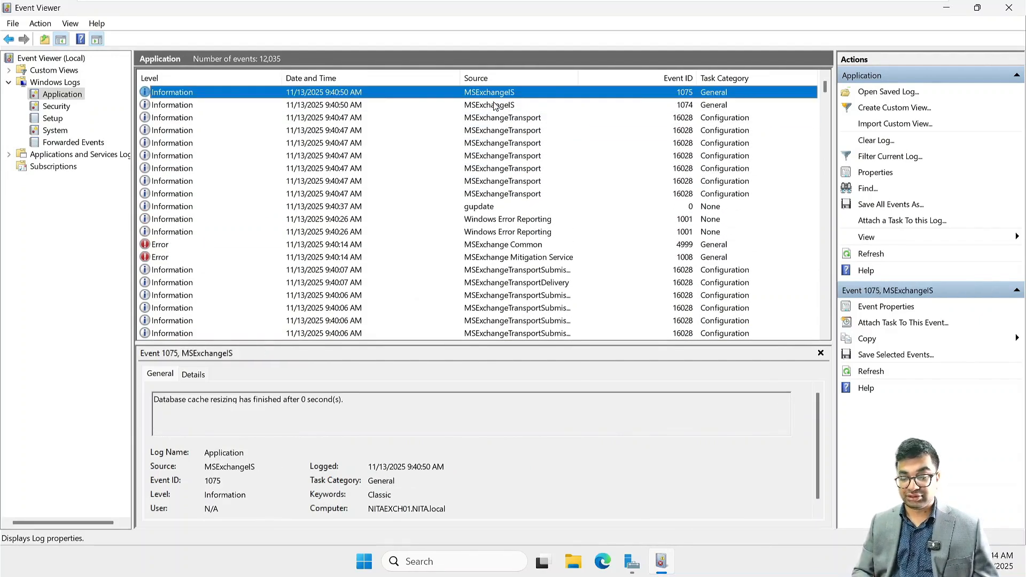
key("Down")
key("Down")
key("Down")
key("Down")
key("Down")
key("Down")
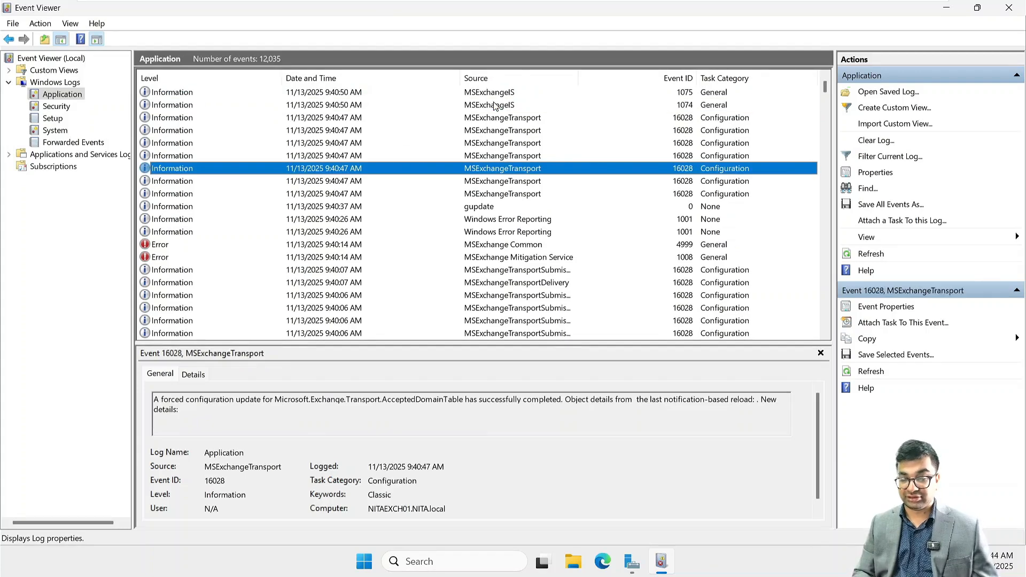
key("Down")
key("Down")
key("Down")
key("Down")
key("Down")
key("Down")
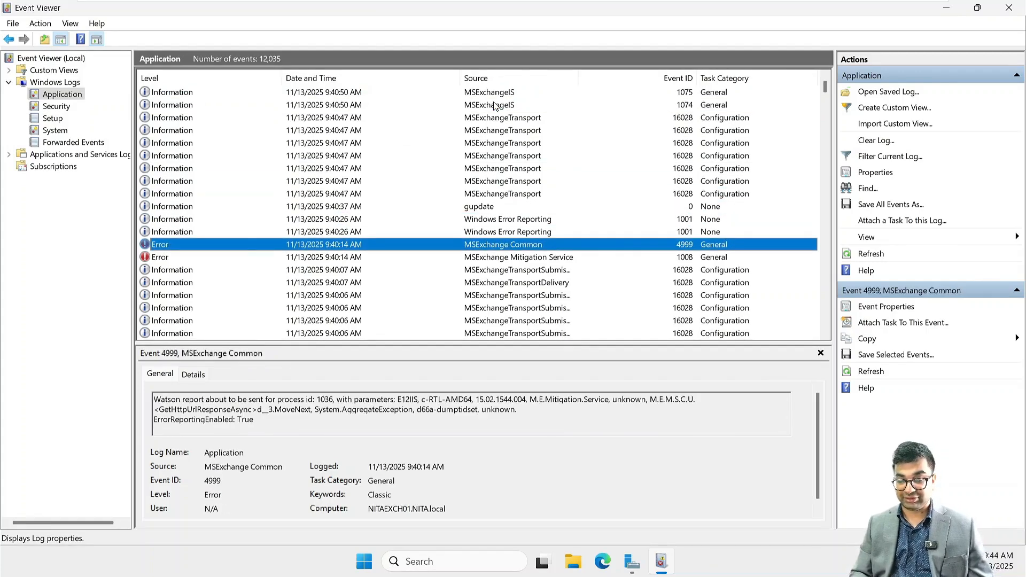